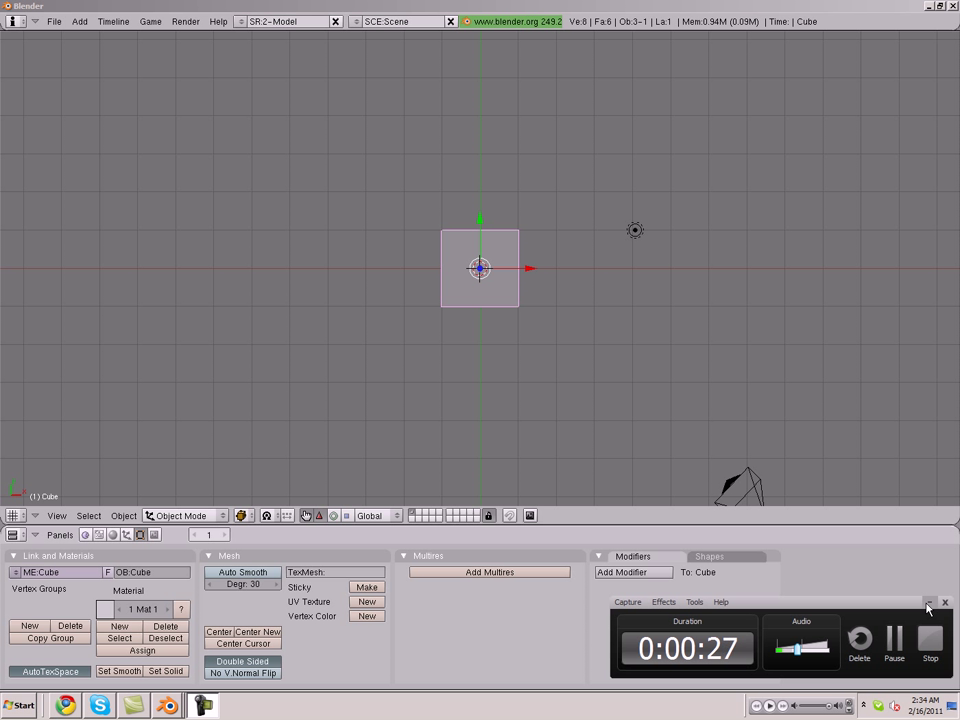
Step: Delete the camera and the lamp from the default scene, keeping only the cube
{"action": "left_click", "coordinate": [929, 603]}
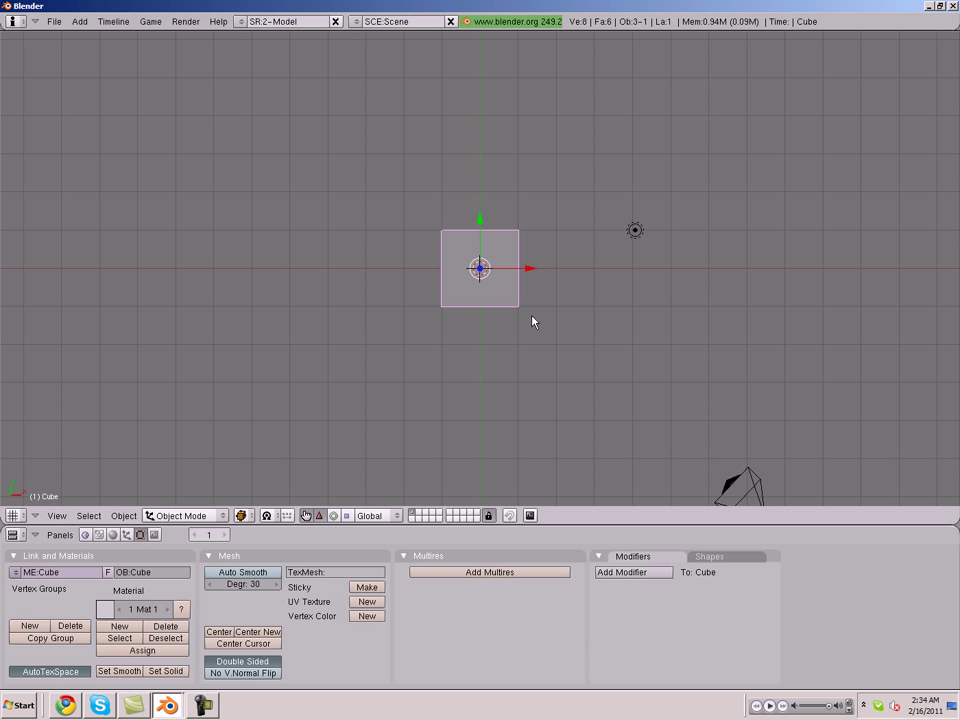
{"action": "scroll", "coordinate": [560, 354], "scroll_direction": "down", "scroll_amount": 3}
{"action": "scroll", "coordinate": [557, 354], "scroll_direction": "up", "scroll_amount": 2}
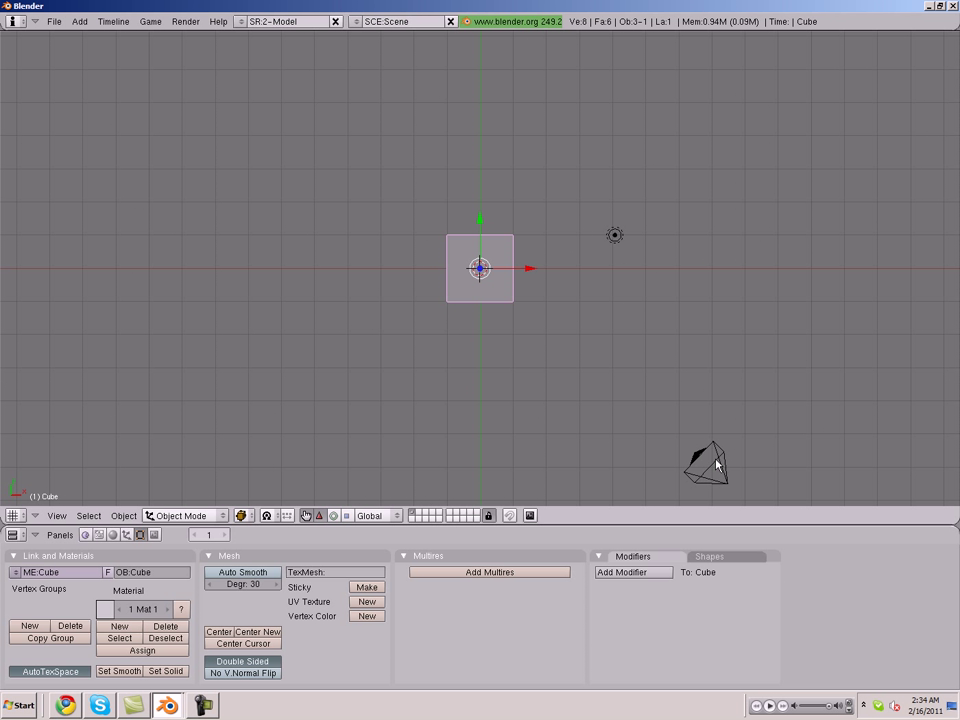
{"action": "right_click", "coordinate": [716, 463]}
{"action": "key", "text": "x"}
{"action": "left_click", "coordinate": [703, 460]}
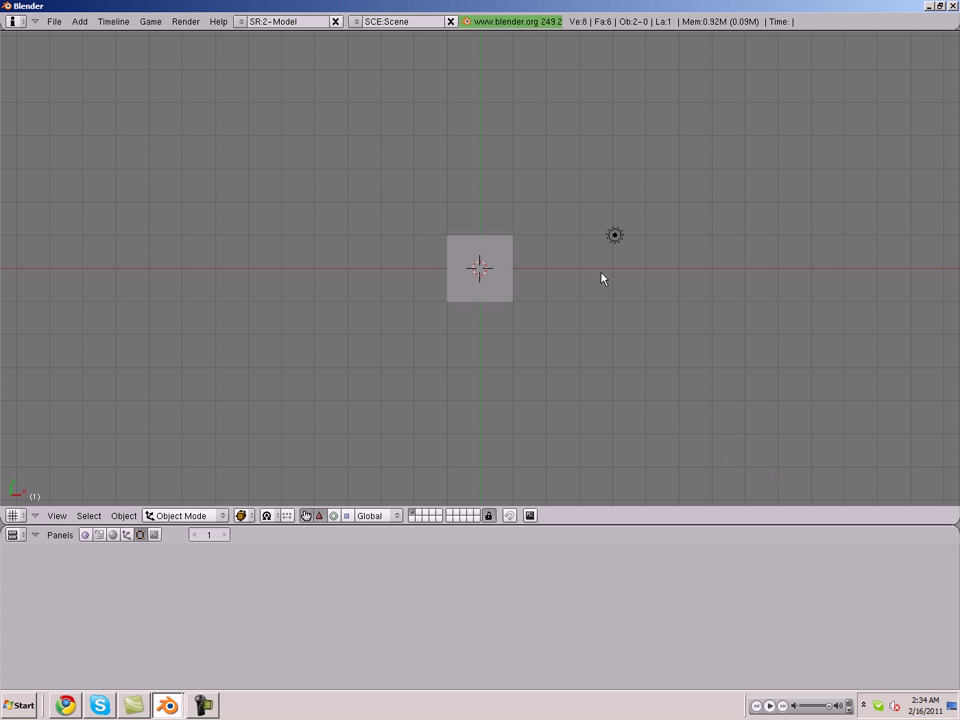
{"action": "right_click", "coordinate": [614, 235]}
{"action": "key", "text": "x"}
{"action": "left_click", "coordinate": [615, 236]}
Step: Add a mesh plane at the origin and scale it up by a factor of about 5.07
{"action": "key", "text": "space"}
{"action": "left_click", "coordinate": [573, 386]}
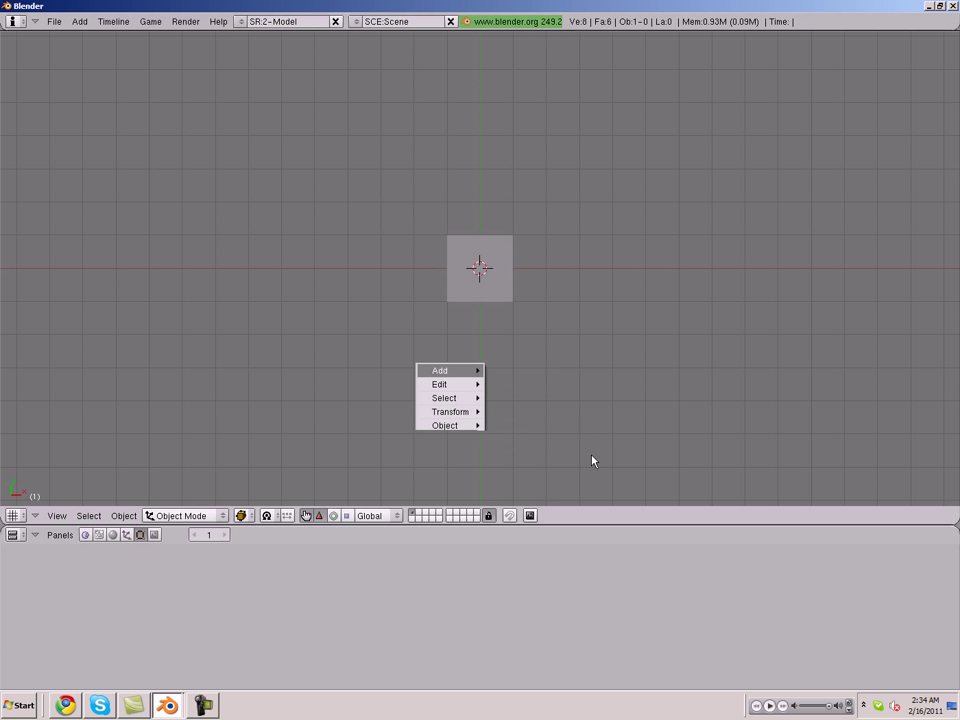
{"action": "key", "text": "s"}
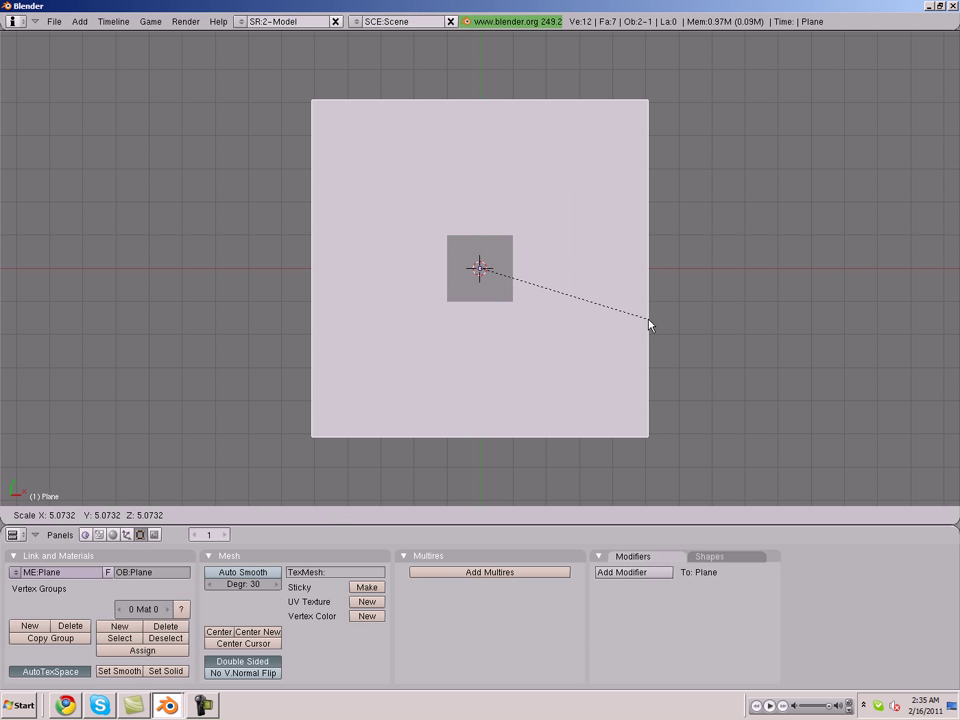
{"action": "left_click", "coordinate": [649, 325]}
Step: Raise the cube along Z so it rests on the plane and shift it along Y toward one side
{"action": "middle_click_drag", "start_coordinate": [596, 386], "coordinate": [501, 272]}
{"action": "right_click", "coordinate": [501, 272]}
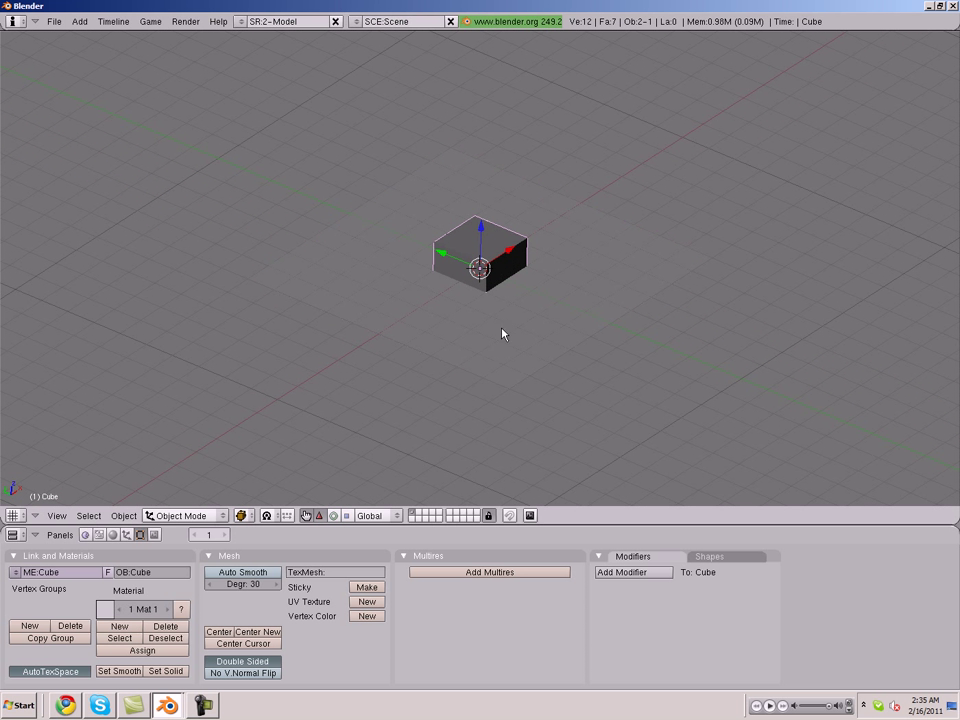
{"action": "key", "text": "ctrl+z"}
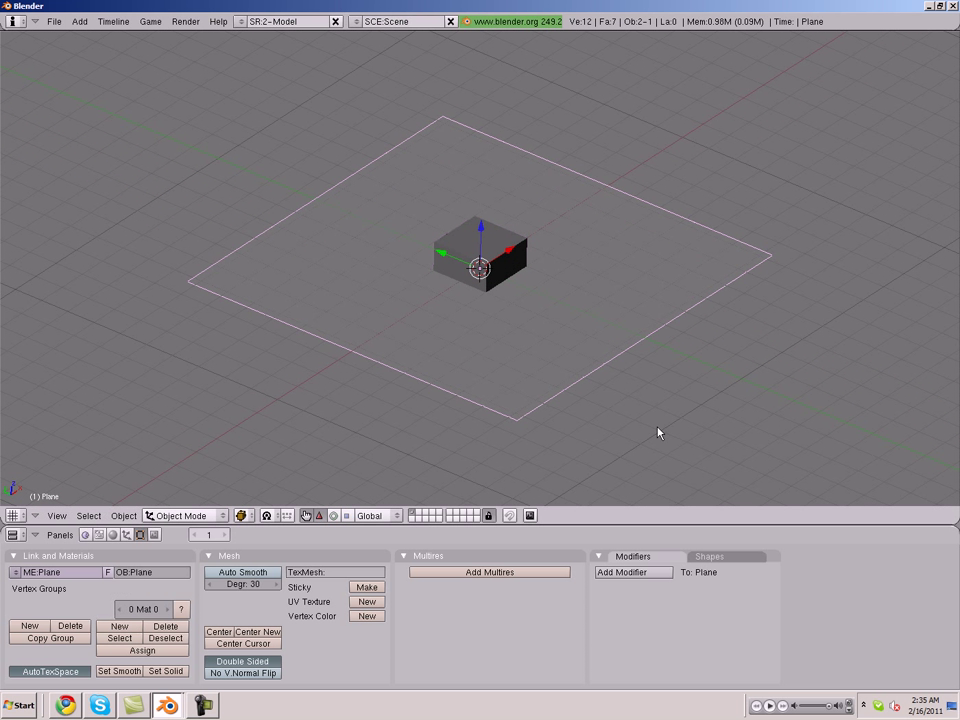
{"action": "key", "text": "g"}
{"action": "key", "text": "z"}
{"action": "left_click", "coordinate": [480, 231]}
{"action": "right_click", "coordinate": [484, 232]}
{"action": "key", "text": "g"}
{"action": "key", "text": "z"}
{"action": "left_click", "coordinate": [482, 221]}
{"action": "key", "text": "g"}
{"action": "key", "text": "y"}
{"action": "left_click_drag", "start_coordinate": [450, 221], "coordinate": [519, 334]}
Step: Add a new material to the plane and set its colour to grey with R, G and B at about 0.543
{"action": "right_click", "coordinate": [503, 344]}
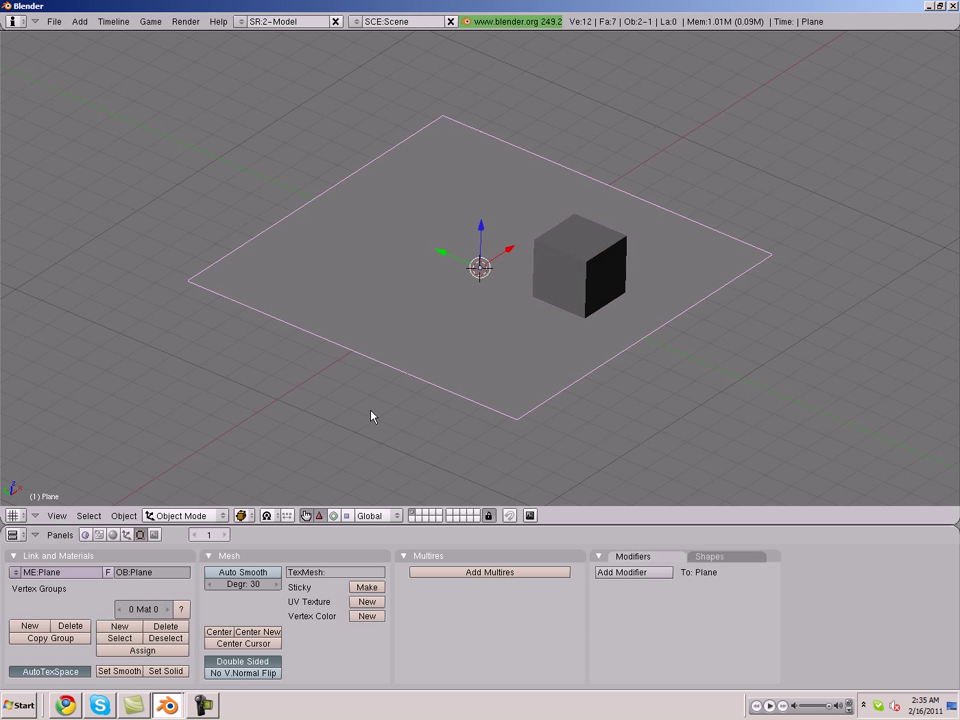
{"action": "left_click", "coordinate": [112, 535]}
{"action": "left_click", "coordinate": [265, 581]}
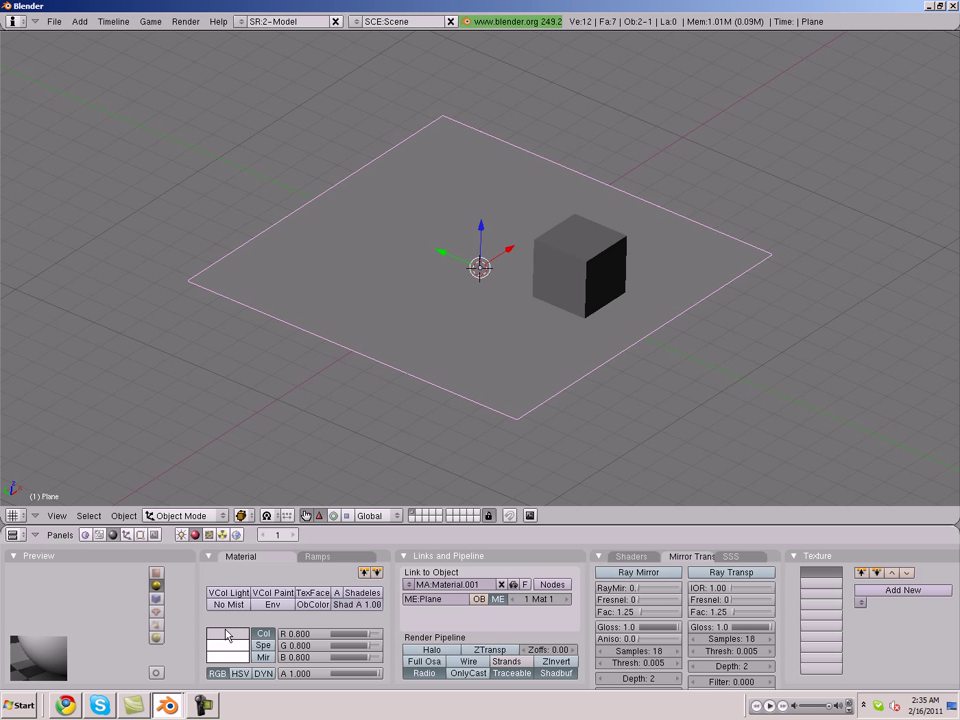
{"action": "left_click", "coordinate": [227, 636]}
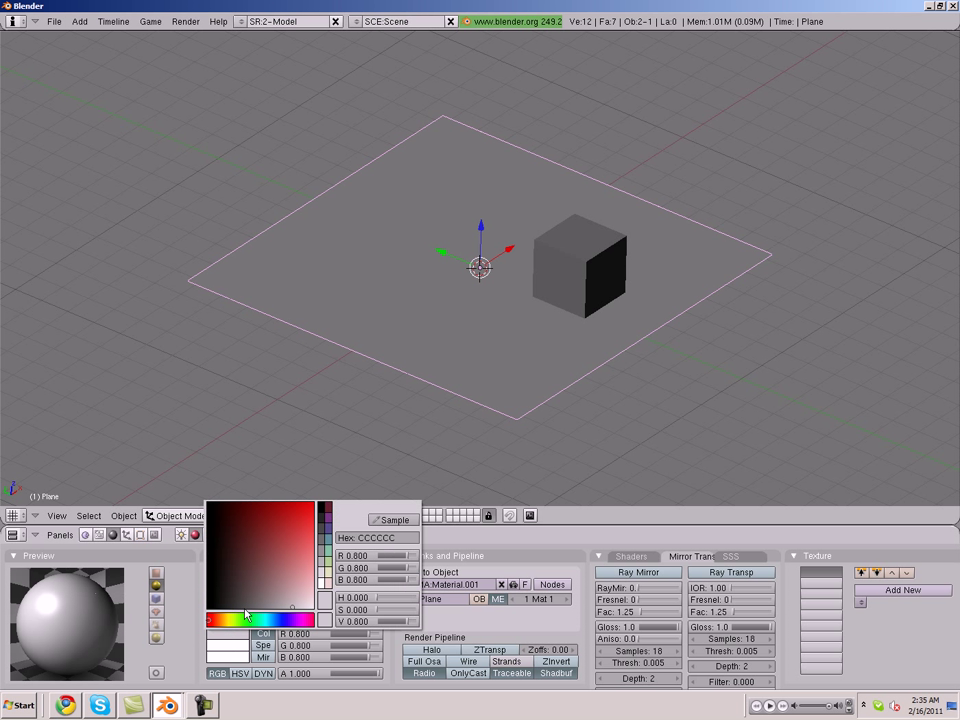
{"action": "left_click_drag", "start_coordinate": [268, 606], "coordinate": [265, 650]}
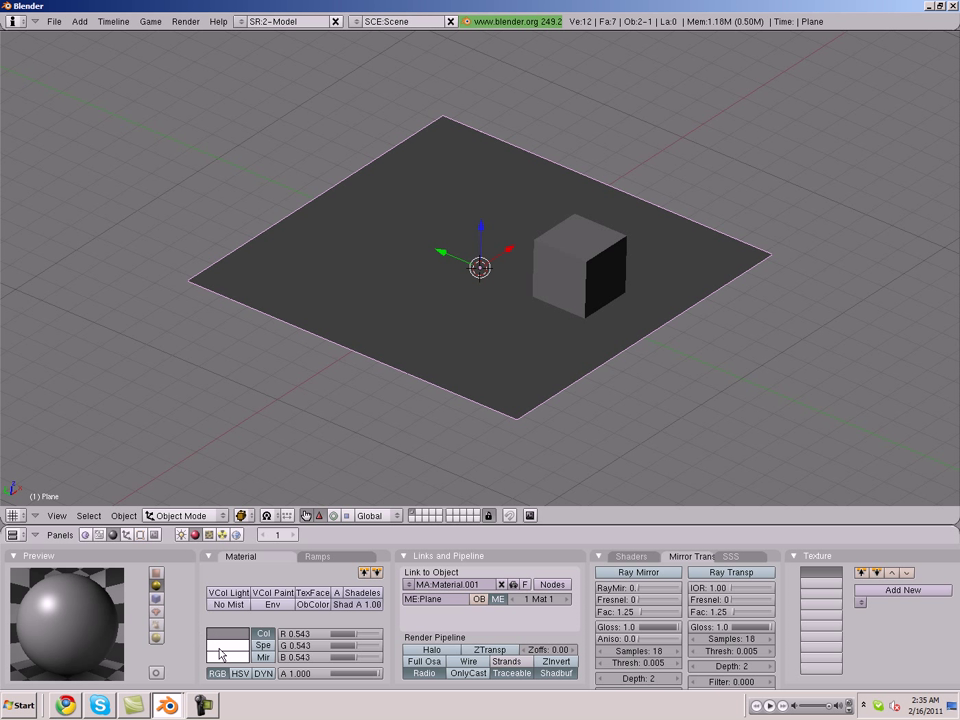
Step: Change the cube's material colour to bright green with R 0.500, G 1.000 and B 0.000
{"action": "key", "text": "a"}
{"action": "middle_click_drag", "start_coordinate": [492, 354], "coordinate": [536, 336]}
{"action": "right_click", "coordinate": [560, 293]}
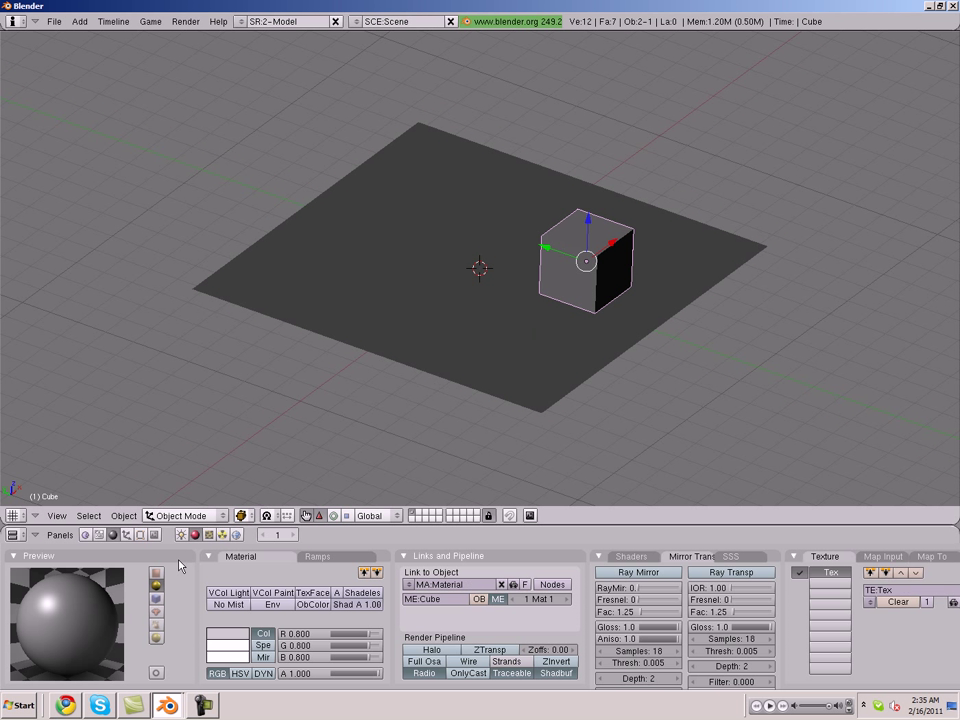
{"action": "left_click", "coordinate": [227, 634]}
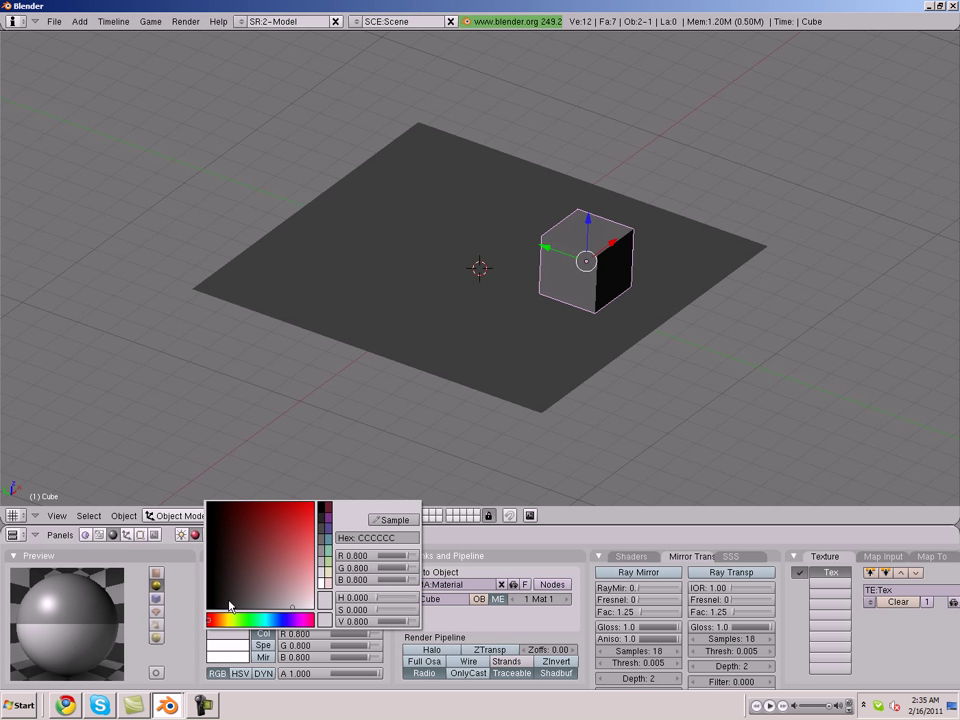
{"action": "left_click_drag", "start_coordinate": [236, 598], "coordinate": [389, 676]}
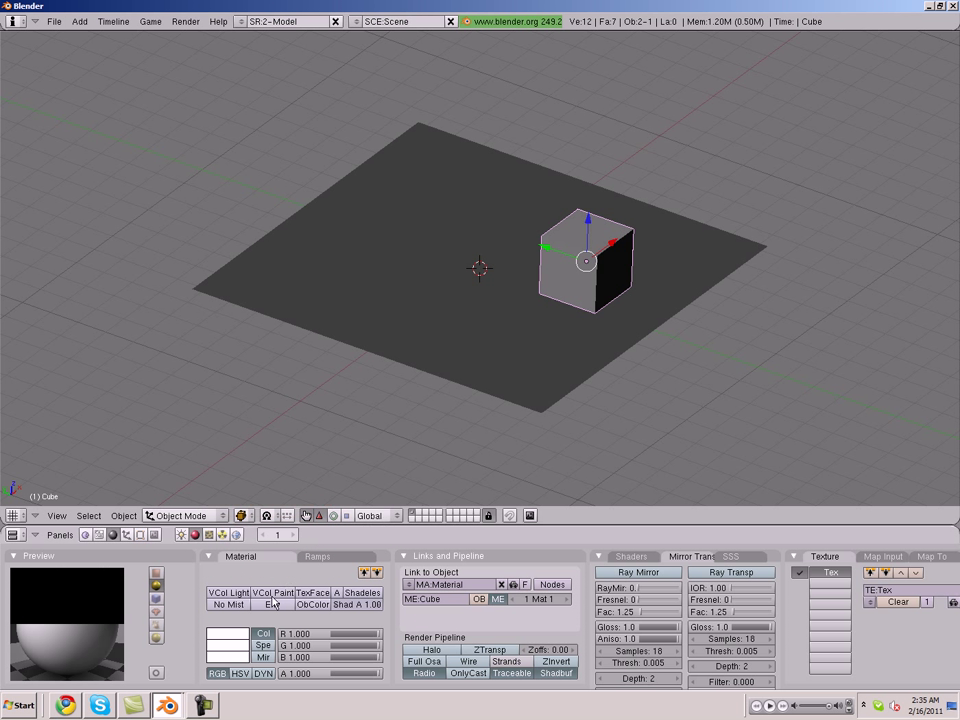
{"action": "left_click", "coordinate": [220, 634]}
{"action": "left_click", "coordinate": [326, 567]}
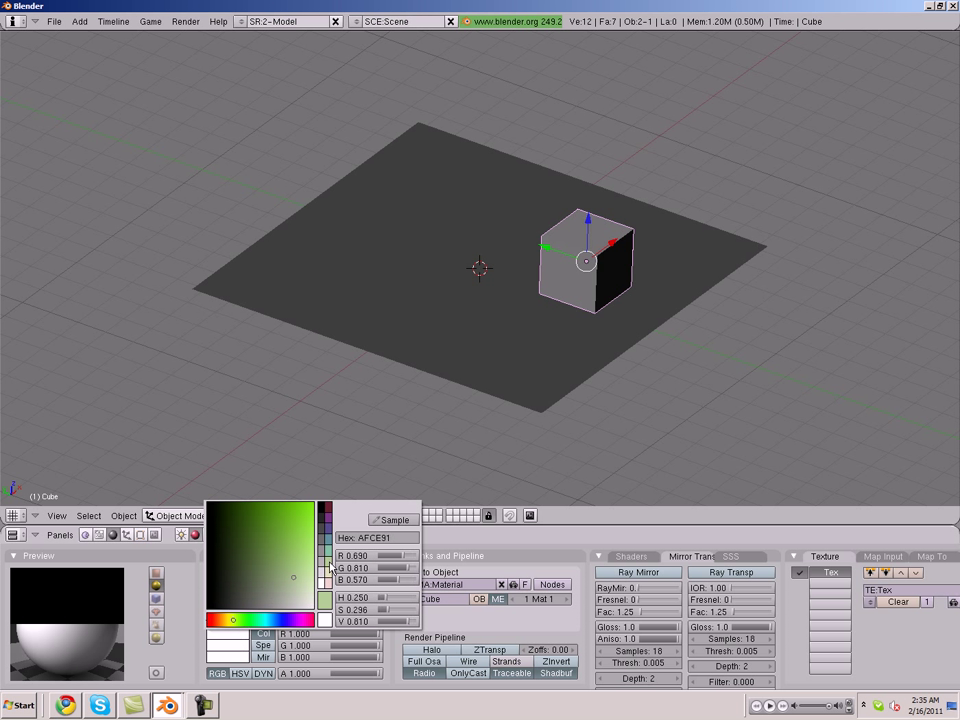
{"action": "left_click", "coordinate": [312, 505]}
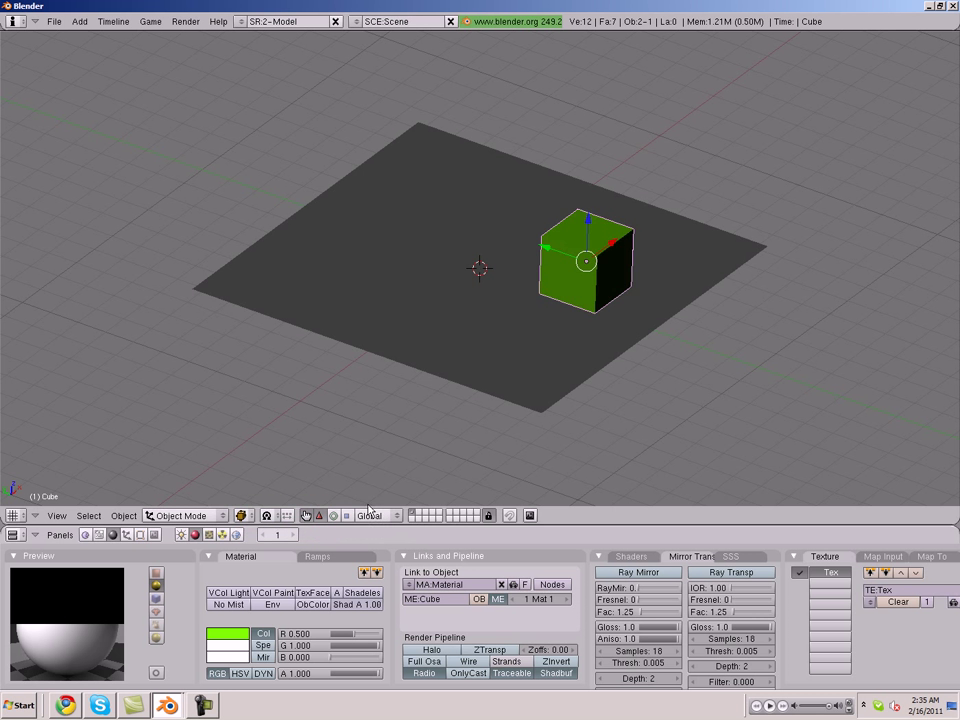
Step: Scale the plane up further to give the cube a larger floor
{"action": "right_click", "coordinate": [535, 372]}
{"action": "key", "text": "s"}
{"action": "left_click", "coordinate": [643, 382]}
{"action": "middle_click_drag", "start_coordinate": [602, 388], "coordinate": [533, 235]}
{"action": "right_click", "coordinate": [653, 261]}
Step: Make the cube a Dynamic physics object in the game logic settings and enable Box collision bounds
{"action": "right_click", "coordinate": [572, 265]}
{"action": "middle_click_drag", "start_coordinate": [242, 296], "coordinate": [383, 292]}
{"action": "key", "text": "KP_7"}
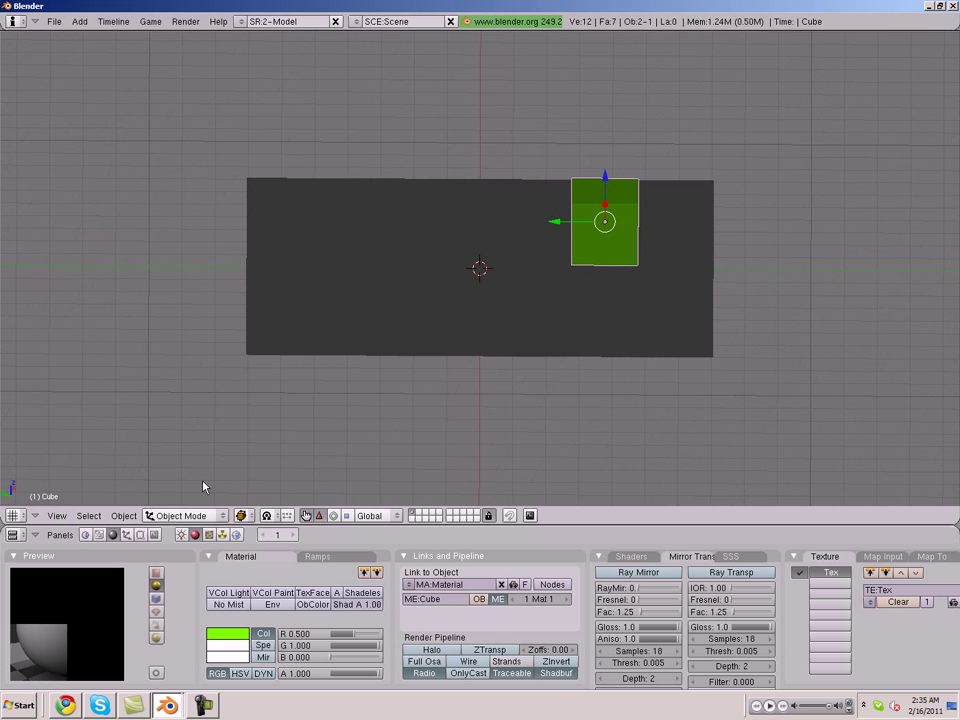
{"action": "left_click", "coordinate": [85, 536]}
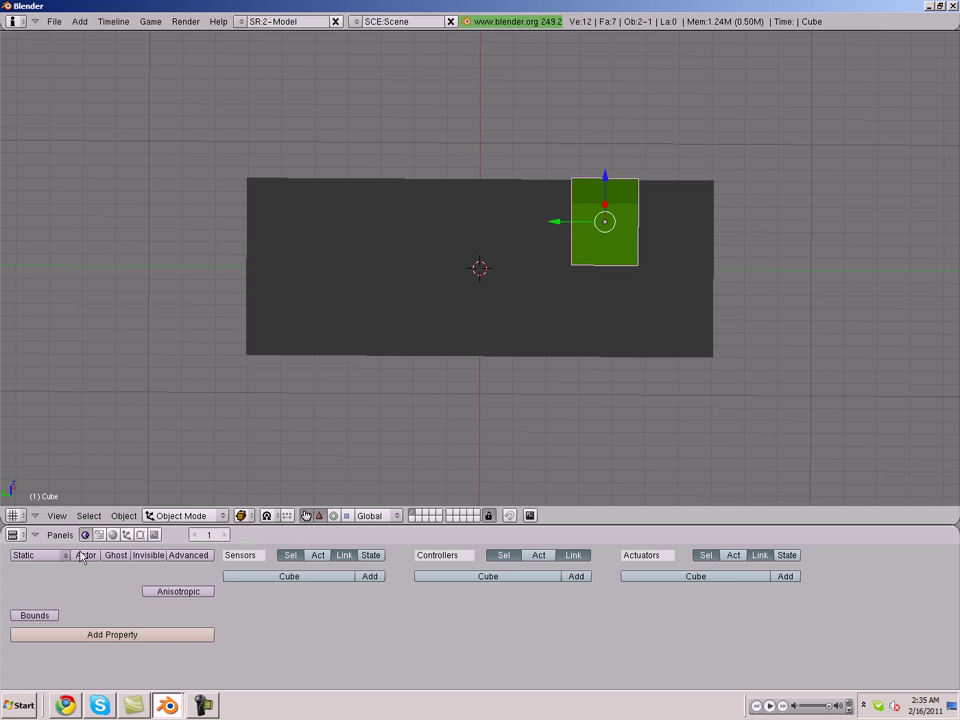
{"action": "left_click", "coordinate": [58, 556]}
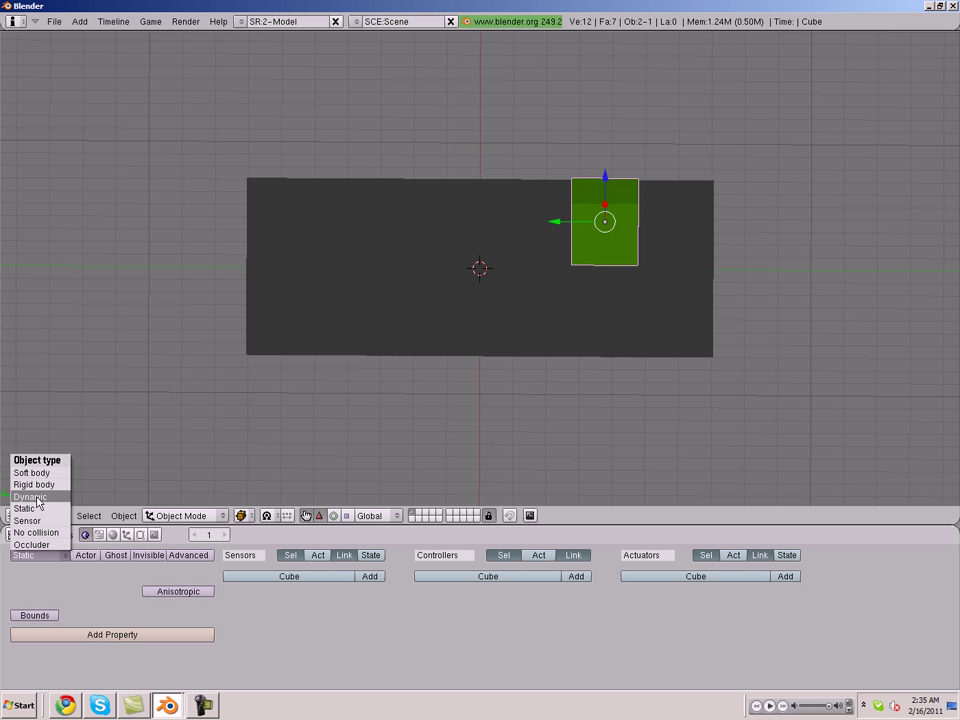
{"action": "left_click", "coordinate": [30, 497]}
{"action": "left_click", "coordinate": [34, 615]}
{"action": "left_click", "coordinate": [86, 615]}
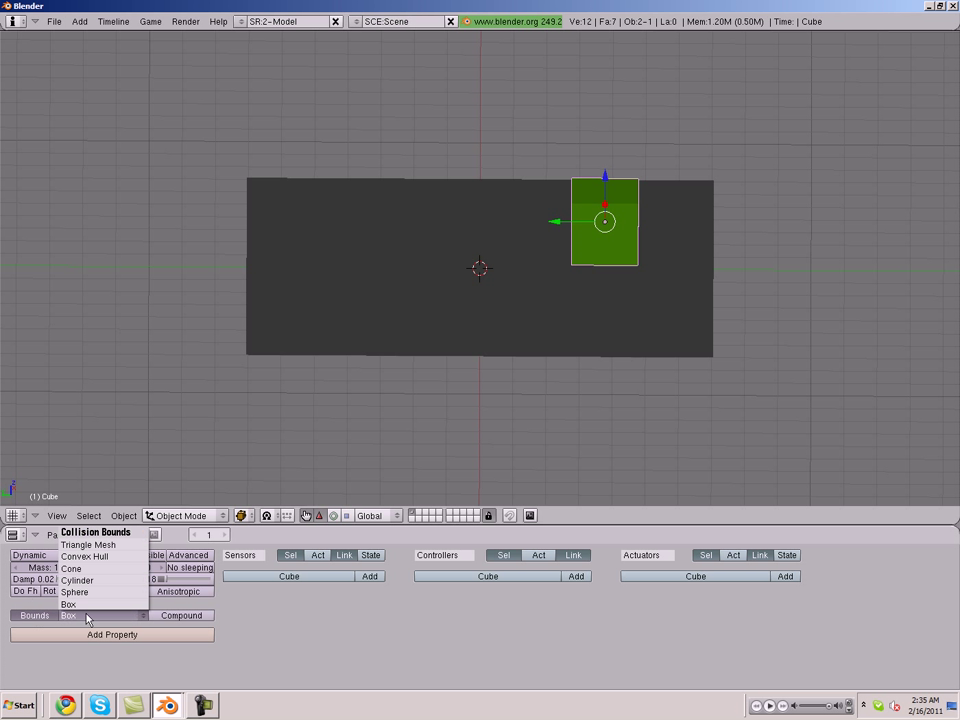
{"action": "left_click", "coordinate": [70, 604]}
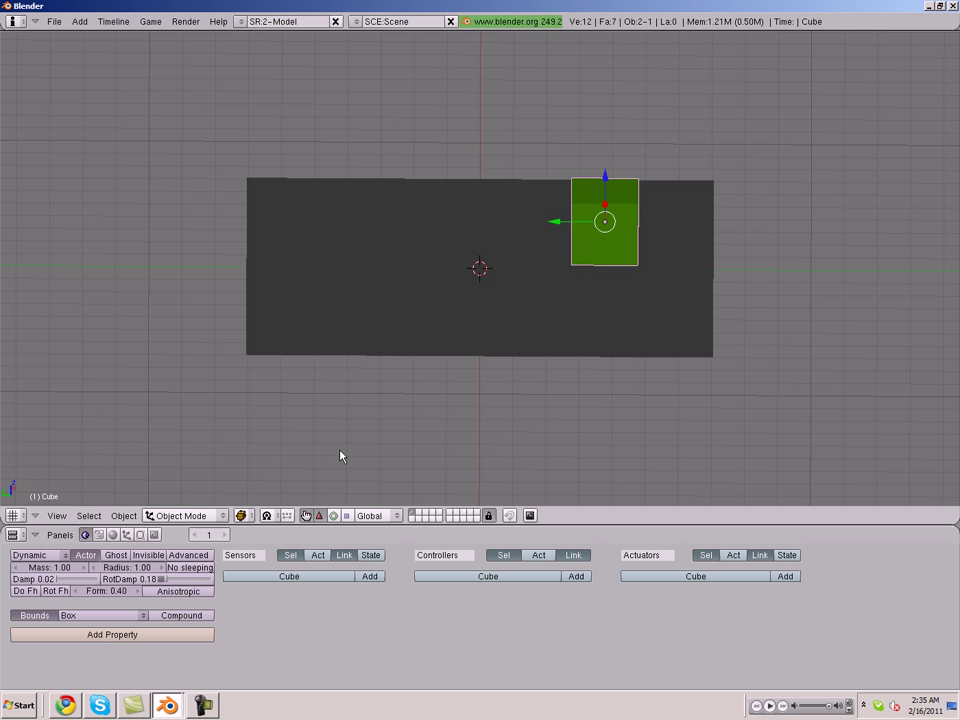
Step: Add a sensor, an AND controller and a Motion actuator to the cube and link all three together
{"action": "left_click", "coordinate": [369, 578]}
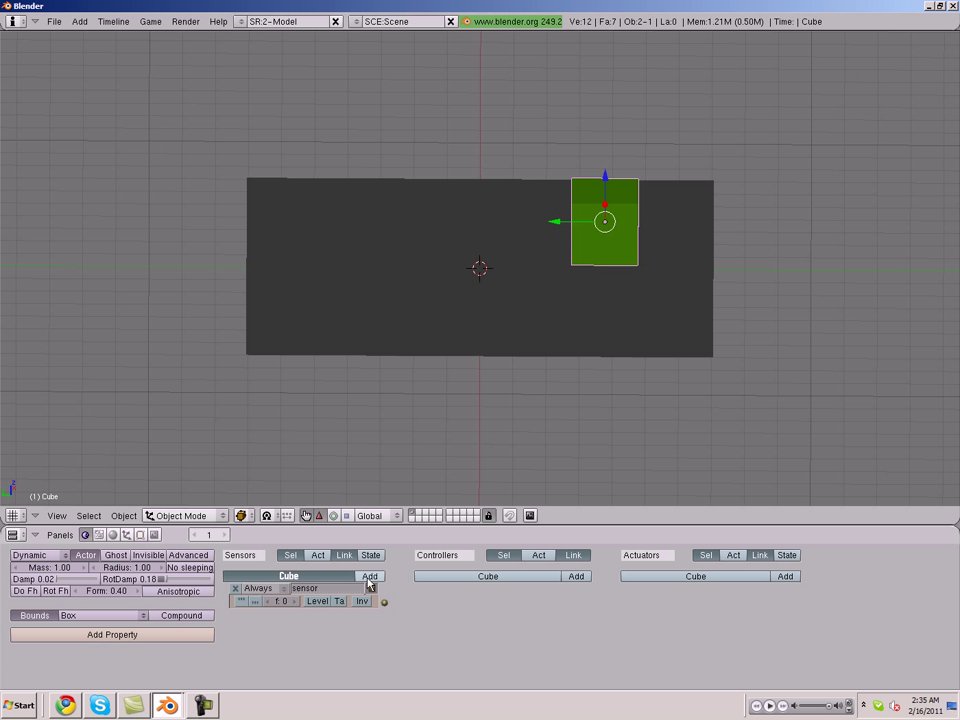
{"action": "left_click", "coordinate": [577, 577]}
{"action": "left_click", "coordinate": [785, 577]}
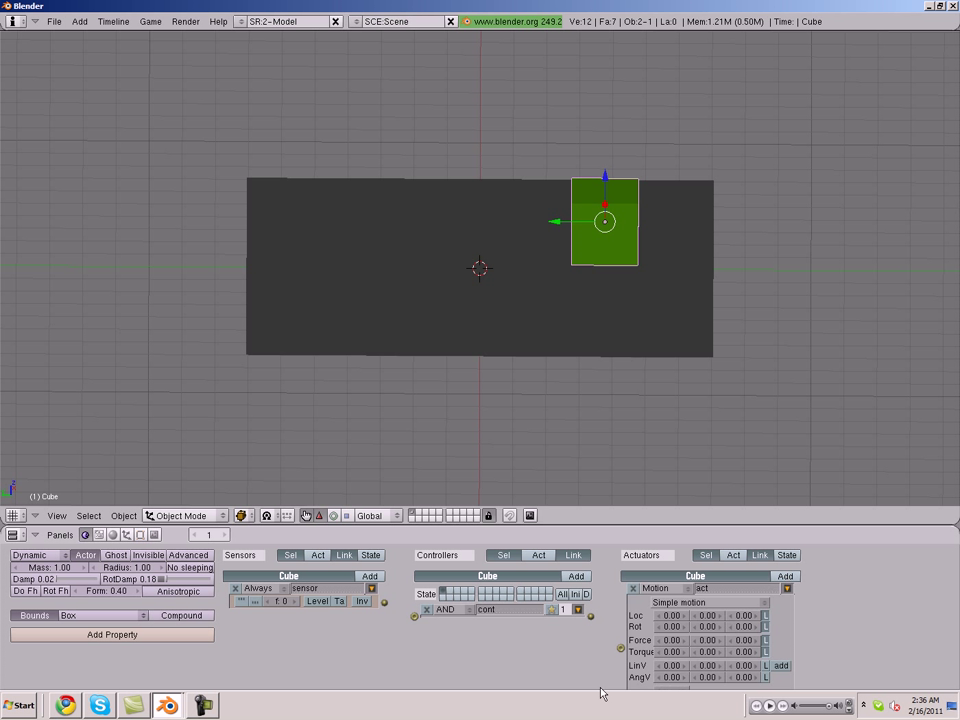
{"action": "middle_click_drag", "start_coordinate": [558, 616], "coordinate": [620, 614]}
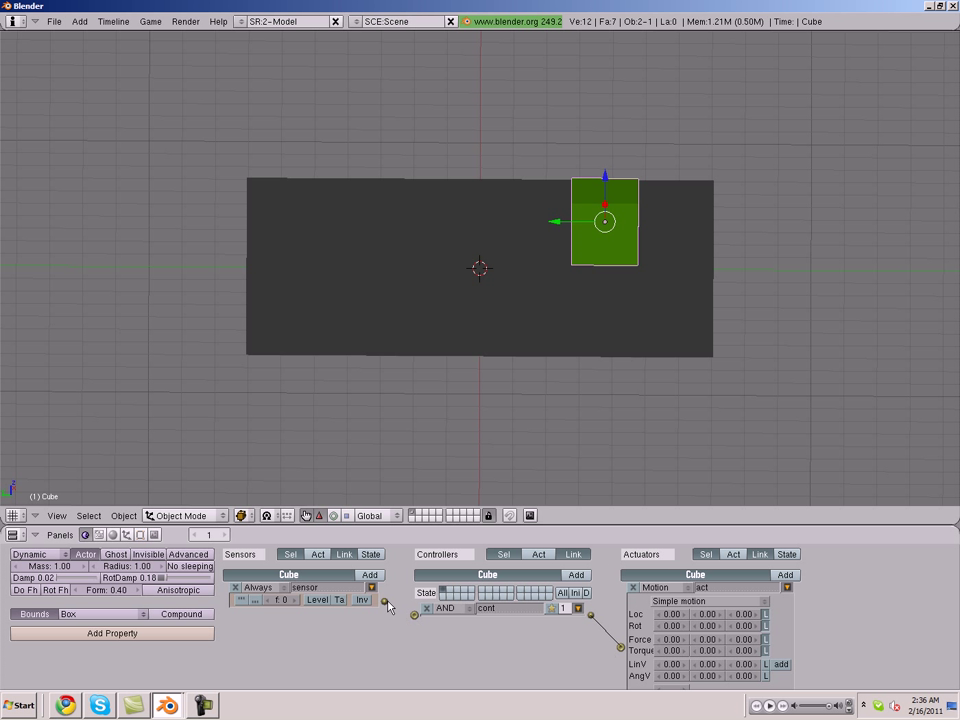
{"action": "left_click_drag", "start_coordinate": [386, 602], "coordinate": [414, 614]}
Step: Change the cube's sensor type to Keyboard and assign W as its key
{"action": "left_click", "coordinate": [258, 587]}
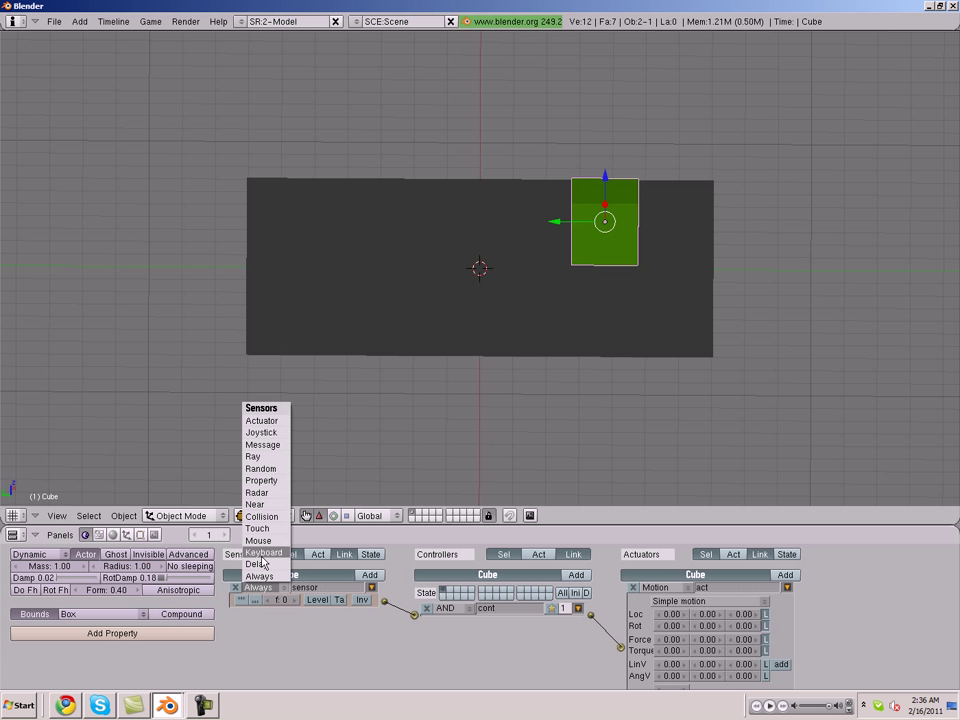
{"action": "left_click", "coordinate": [263, 553]}
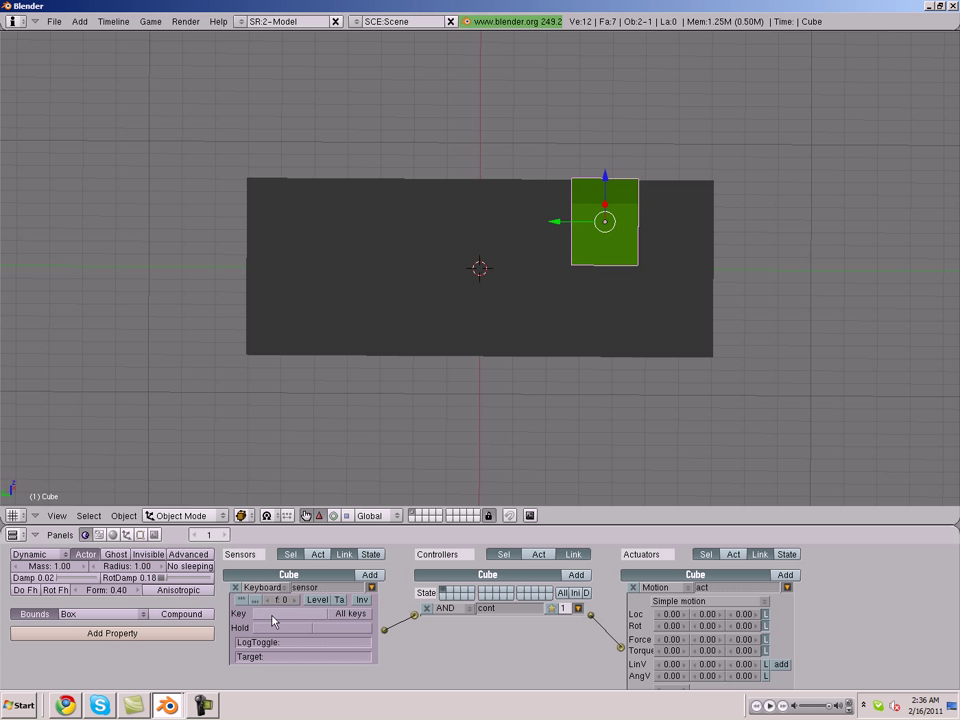
{"action": "key", "text": "w"}
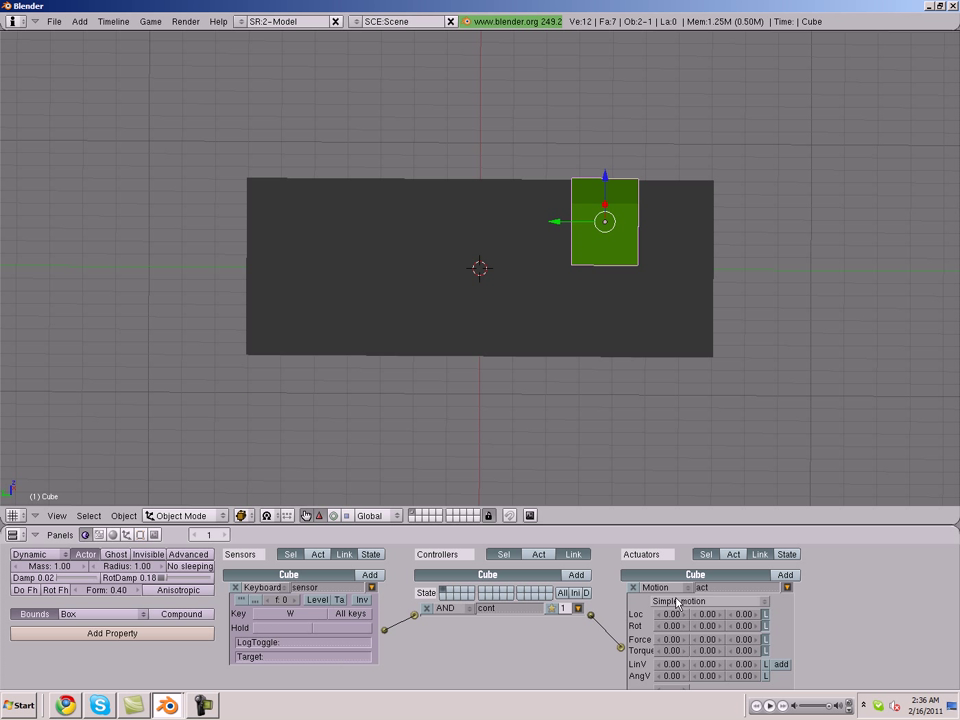
Step: Set the Motion actuator's Y location value to 1.00 and test the cube's W movement in the game
{"action": "middle_click_drag", "start_coordinate": [617, 328], "coordinate": [567, 281]}
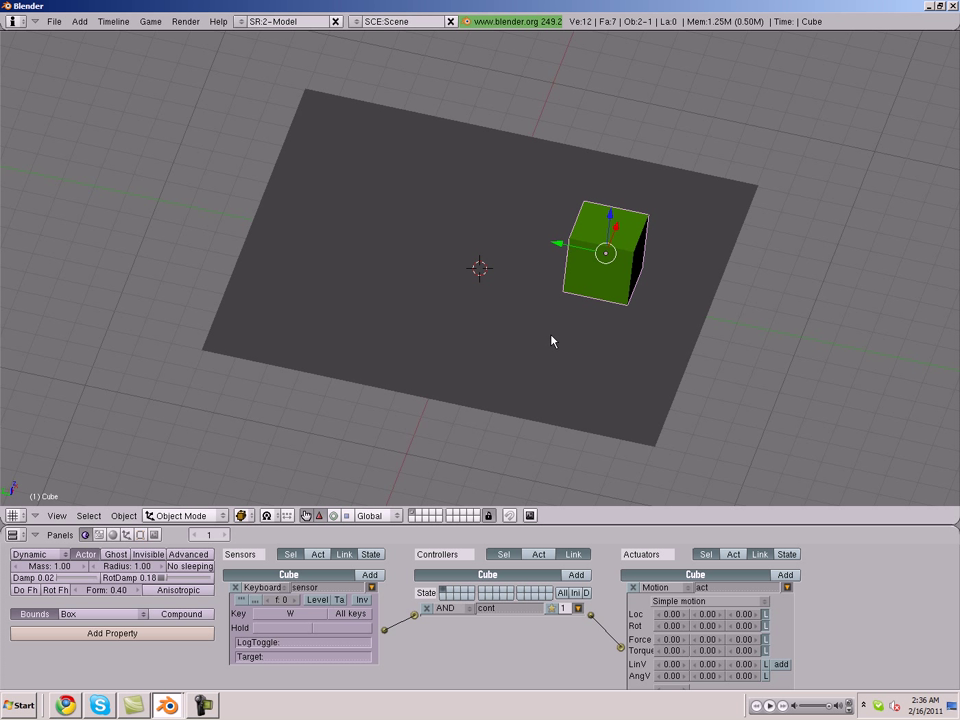
{"action": "middle_click_drag", "start_coordinate": [553, 332], "coordinate": [519, 394]}
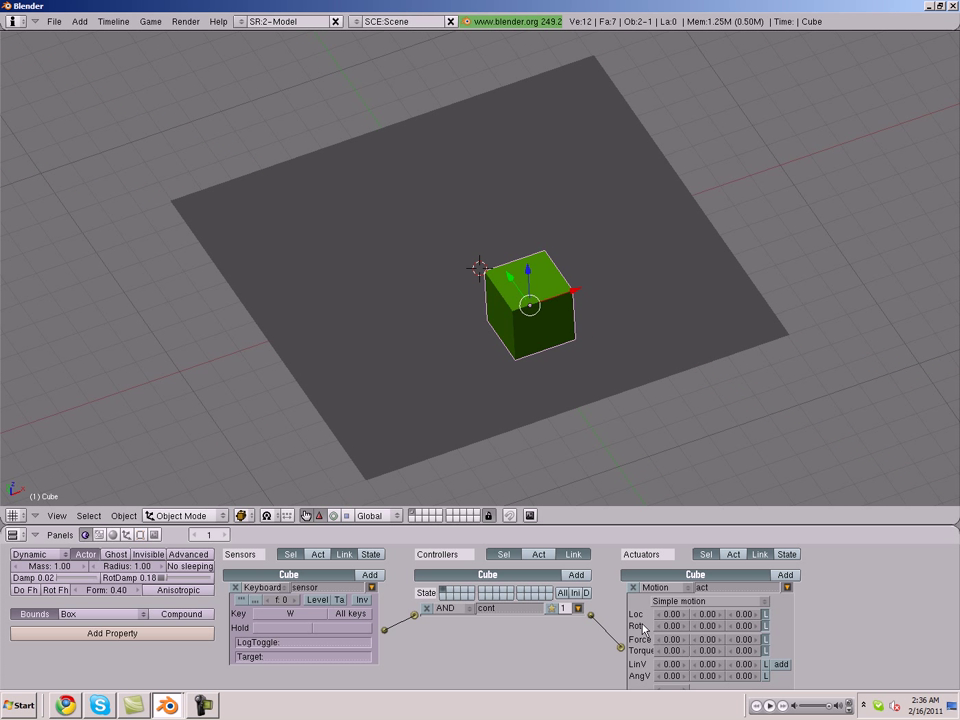
{"action": "left_click", "coordinate": [706, 616]}
{"action": "key", "text": "BackSpace"}
{"action": "left_click", "coordinate": [619, 454]}
{"action": "middle_click_drag", "start_coordinate": [542, 410], "coordinate": [550, 405]}
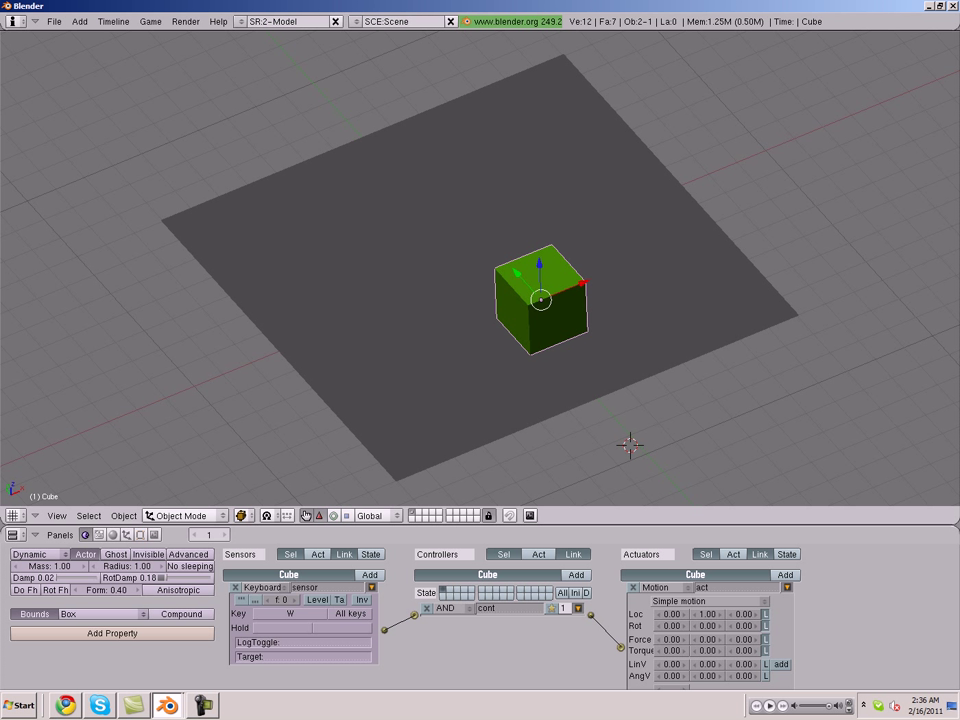
{"action": "key", "text": "p"}
{"action": "key", "text": "w"}
{"action": "key", "text": "Escape"}
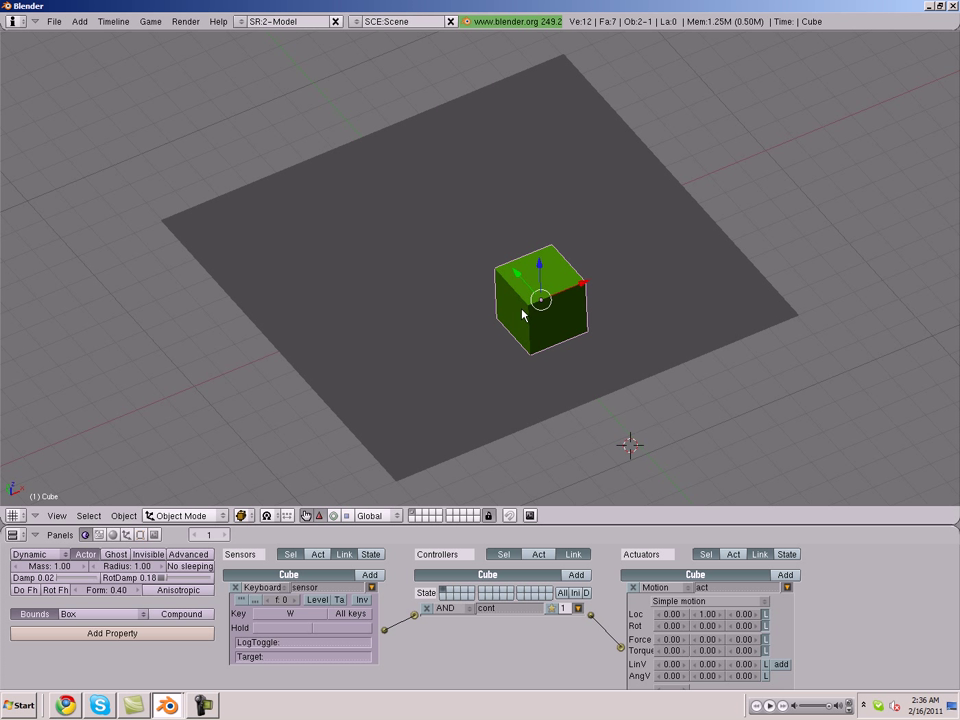
Step: Set the Motion actuator's Y location value to 0.05 and run the game to test the W movement
{"action": "left_click", "coordinate": [705, 614]}
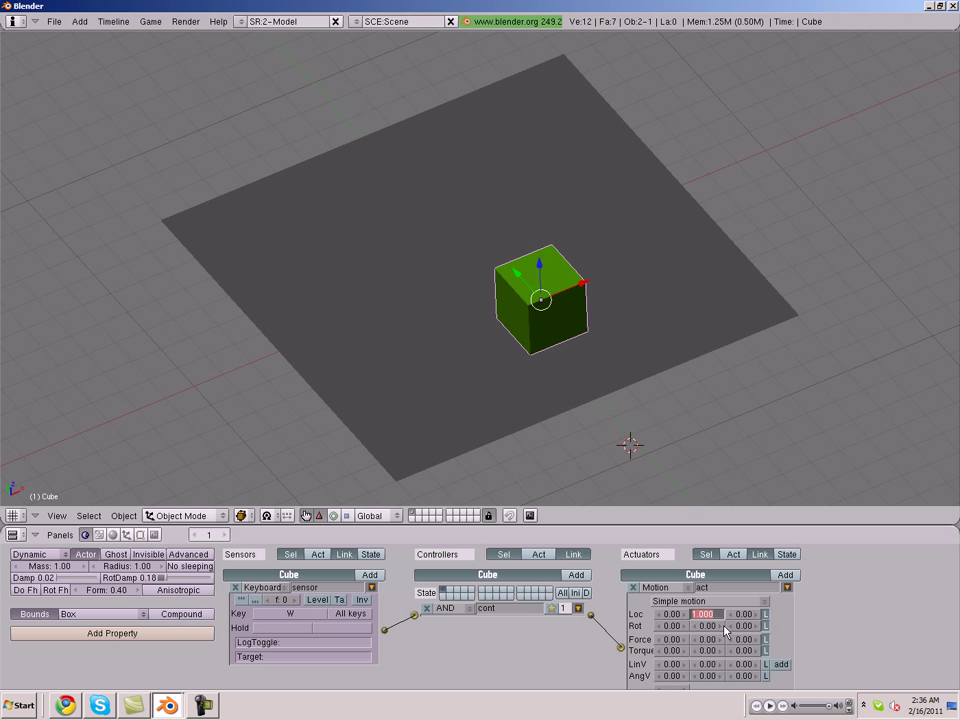
{"action": "key", "text": "BackSpace"}
{"action": "key", "text": "Return"}
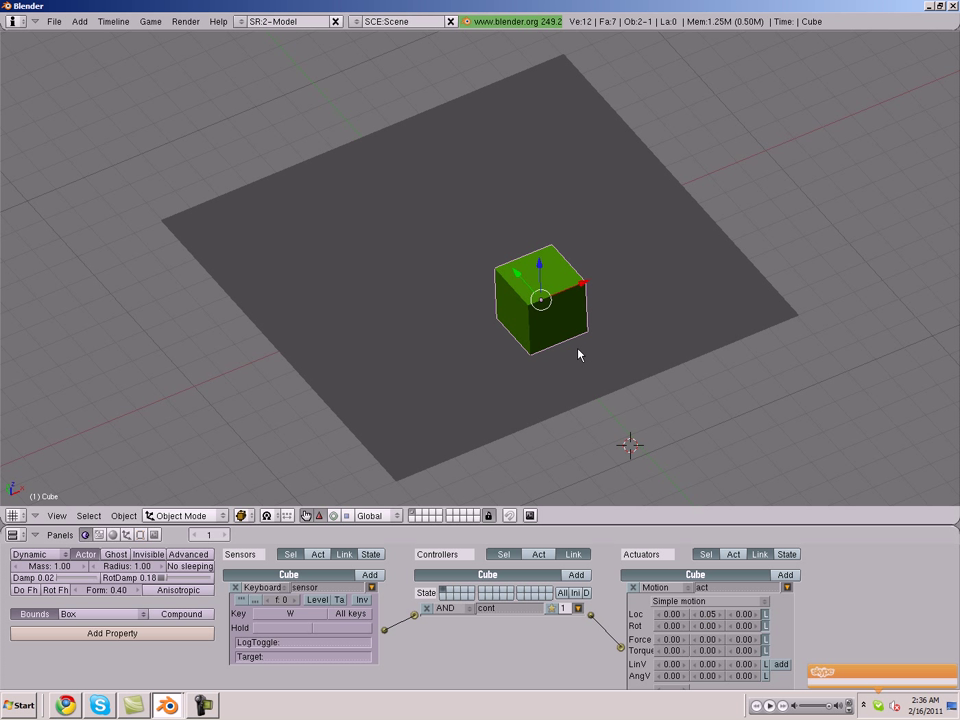
{"action": "key", "text": "p"}
{"action": "key", "text": "w"}
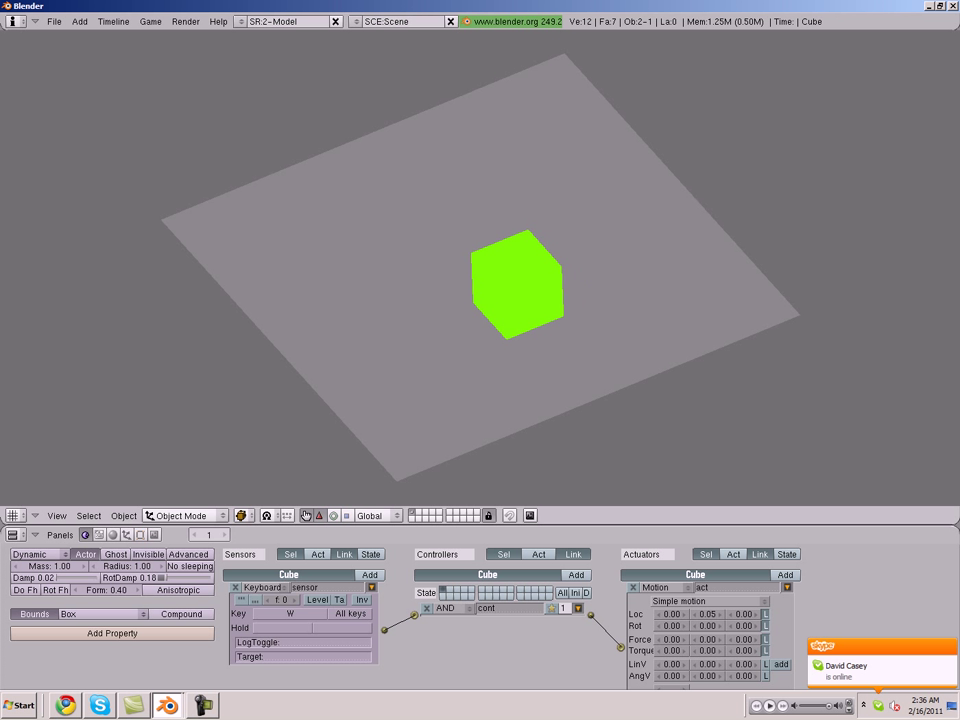
{"action": "key", "text": "Escape"}
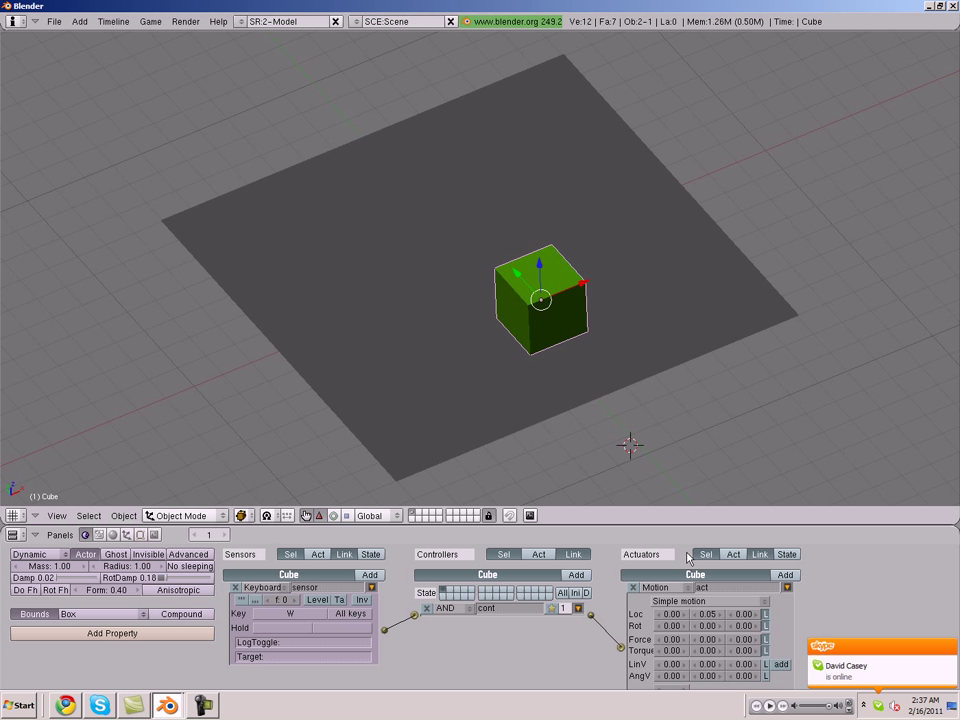
Step: Add a second Motion actuator to the cube with Y location -0.05 and link a new AND controller to it
{"action": "left_click", "coordinate": [787, 587]}
{"action": "left_click", "coordinate": [786, 585]}
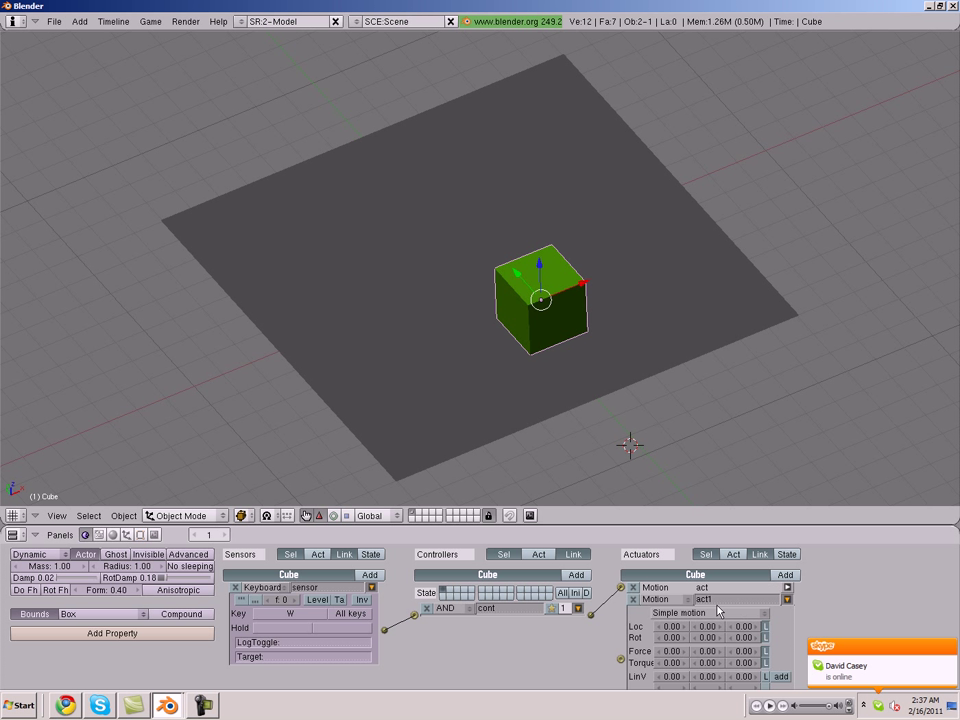
{"action": "left_click", "coordinate": [704, 626]}
{"action": "key", "text": "BackSpace"}
{"action": "type", "text": "-0.05"}
{"action": "key", "text": "Return"}
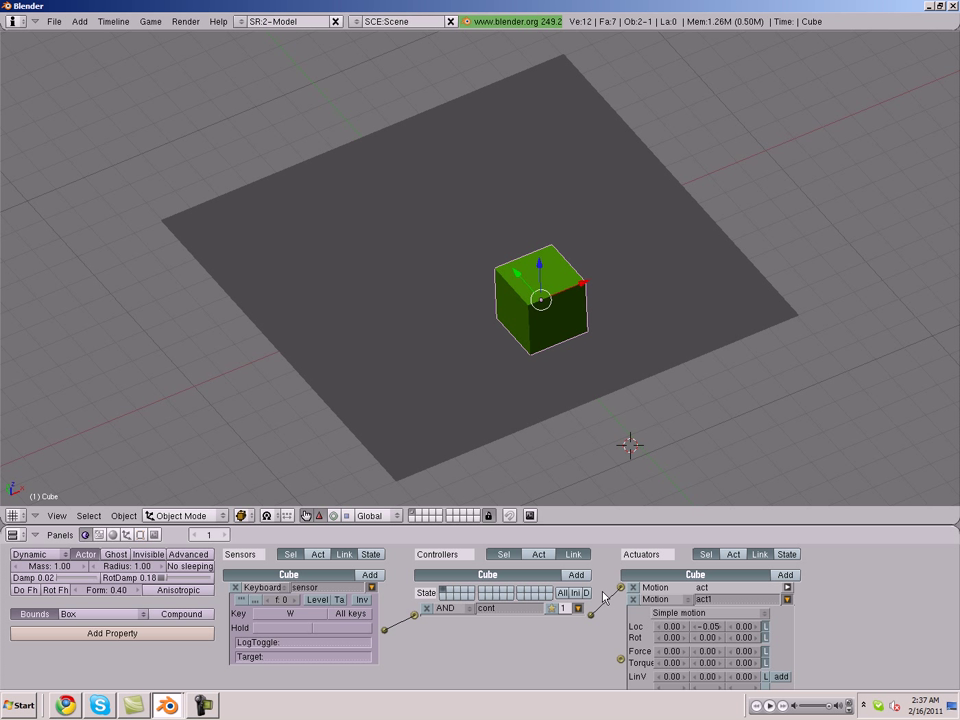
{"action": "left_click", "coordinate": [576, 574]}
{"action": "left_click_drag", "start_coordinate": [590, 628], "coordinate": [620, 660]}
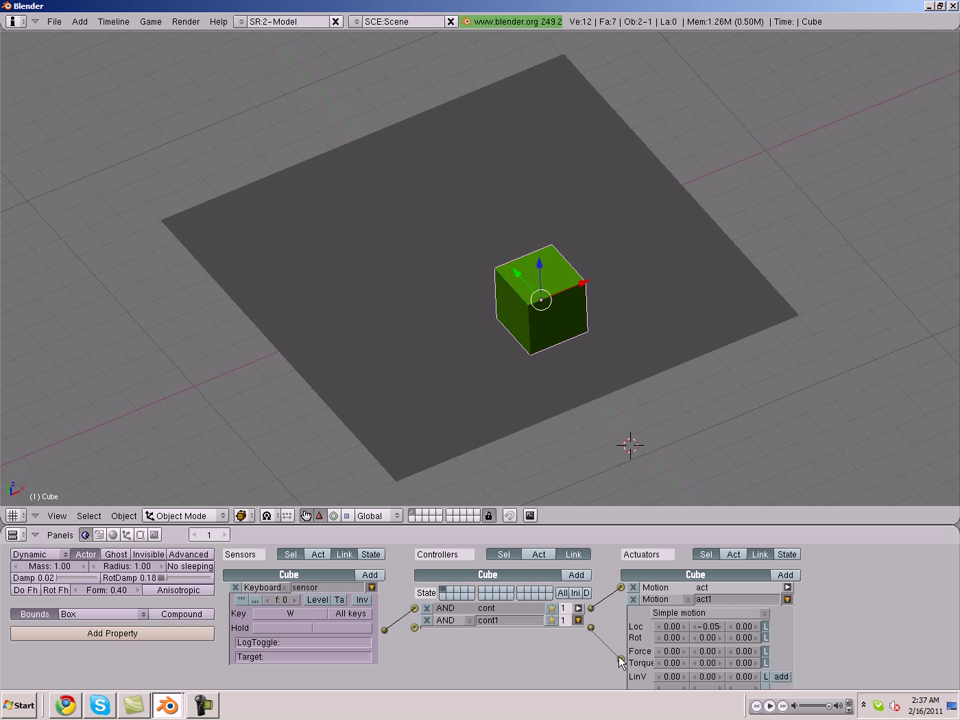
Step: Add a second sensor of type Keyboard, assign S as its key and link it to the second controller
{"action": "left_click", "coordinate": [371, 587]}
{"action": "left_click", "coordinate": [369, 575]}
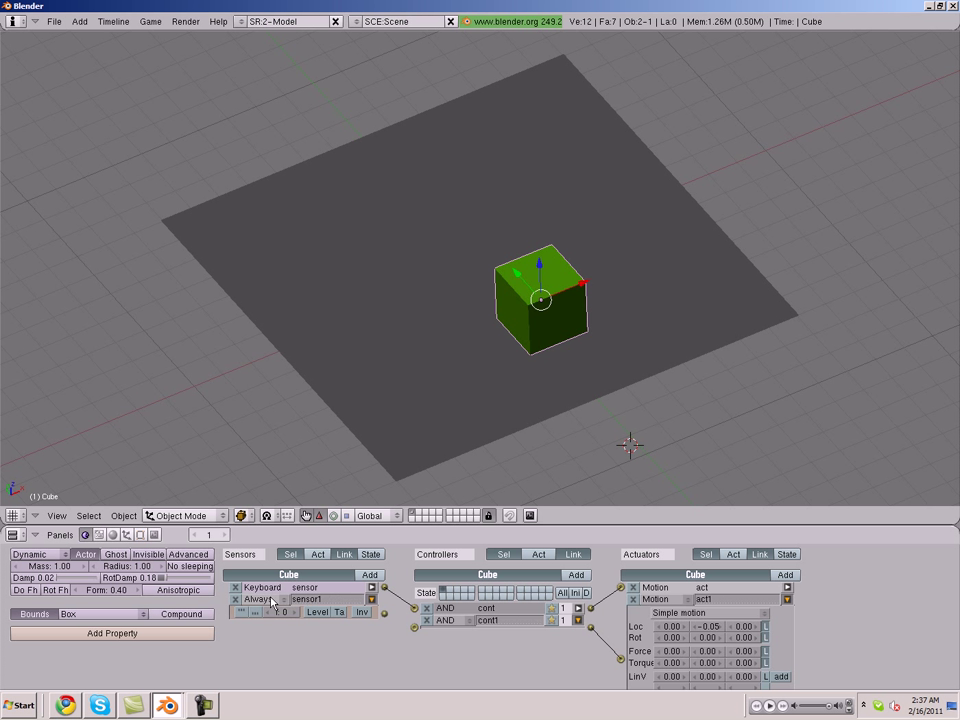
{"action": "left_click", "coordinate": [255, 599]}
{"action": "left_click", "coordinate": [293, 617]}
{"action": "left_click", "coordinate": [290, 626]}
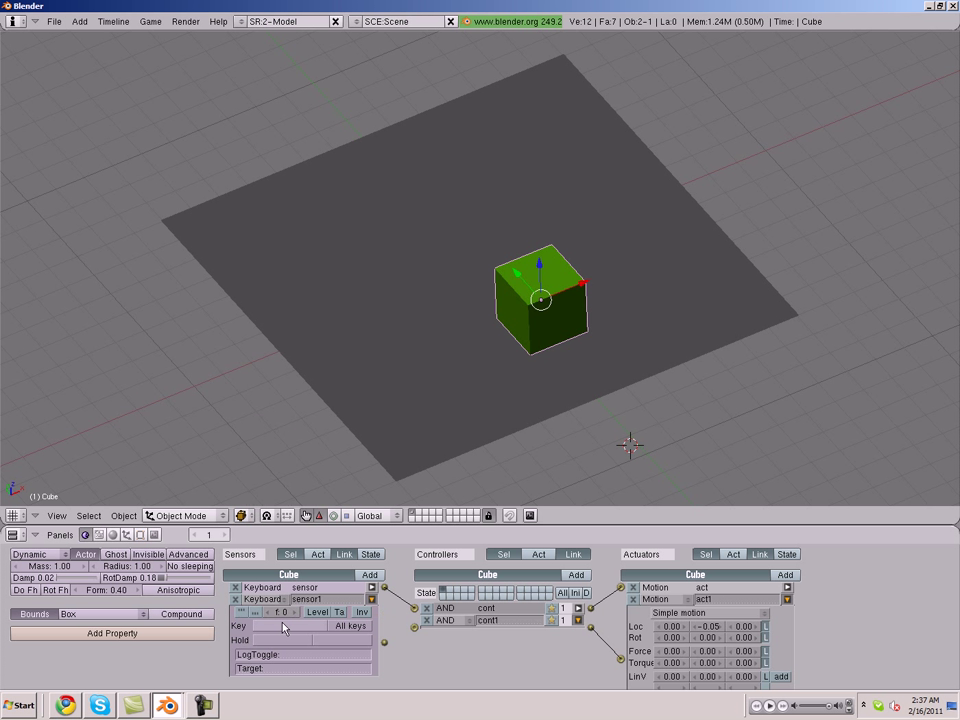
{"action": "key", "text": "s"}
{"action": "left_click_drag", "start_coordinate": [406, 637], "coordinate": [414, 627]}
Step: Run the game to test the cube's keyboard movement, then stop it
{"action": "key", "text": "p"}
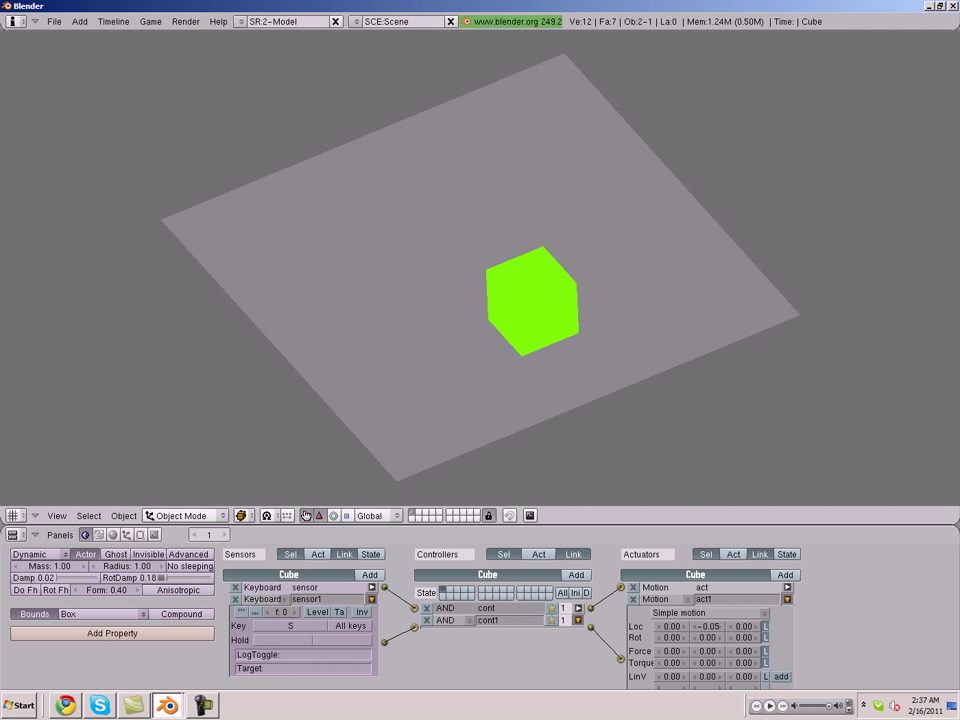
{"action": "key", "text": "w"}
{"action": "key", "text": "Escape"}
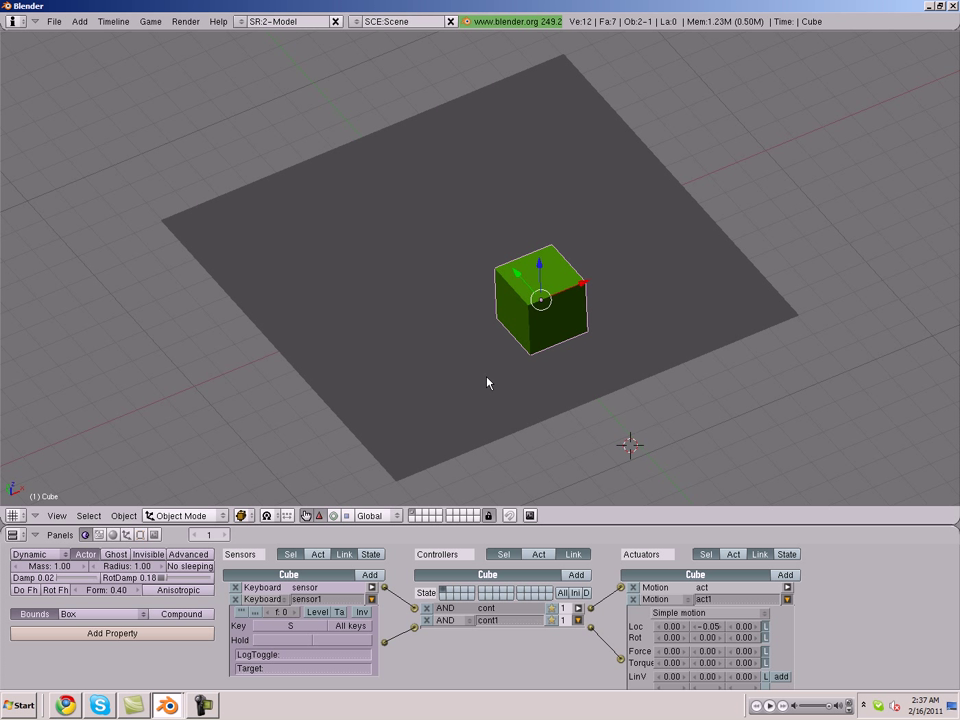
Step: Set the first Motion actuator's Y location value to 0.08 and test the W movement in the game
{"action": "left_click", "coordinate": [787, 599]}
{"action": "left_click", "coordinate": [787, 587]}
{"action": "left_click", "coordinate": [705, 615]}
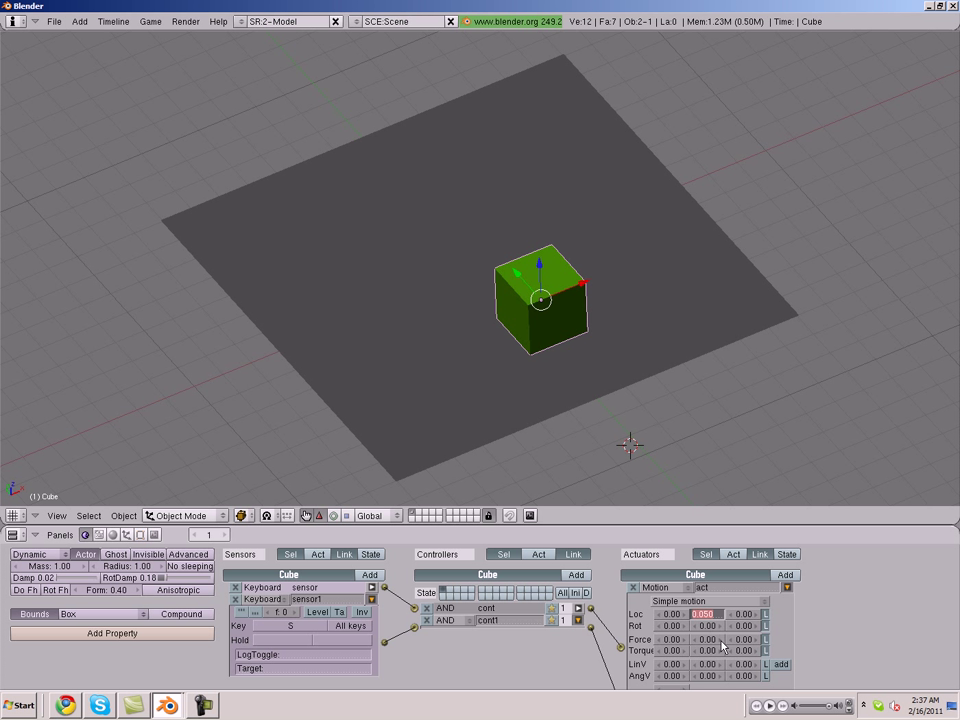
{"action": "key", "text": "Right"}
{"action": "key", "text": "Return"}
{"action": "key", "text": "p"}
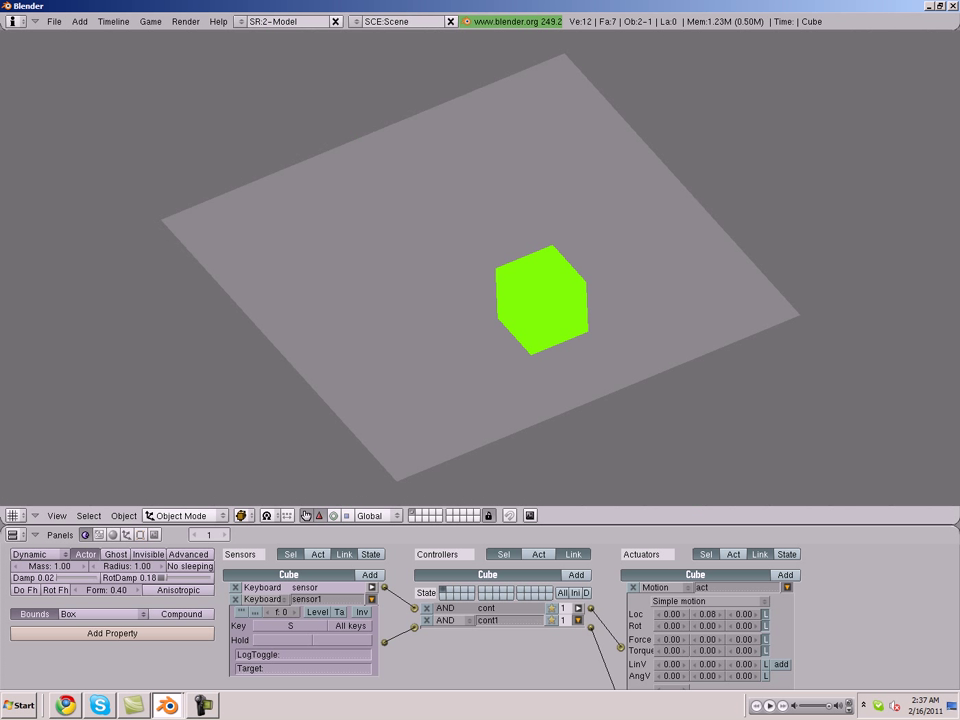
{"action": "key", "text": "w"}
{"action": "key", "text": "w"}
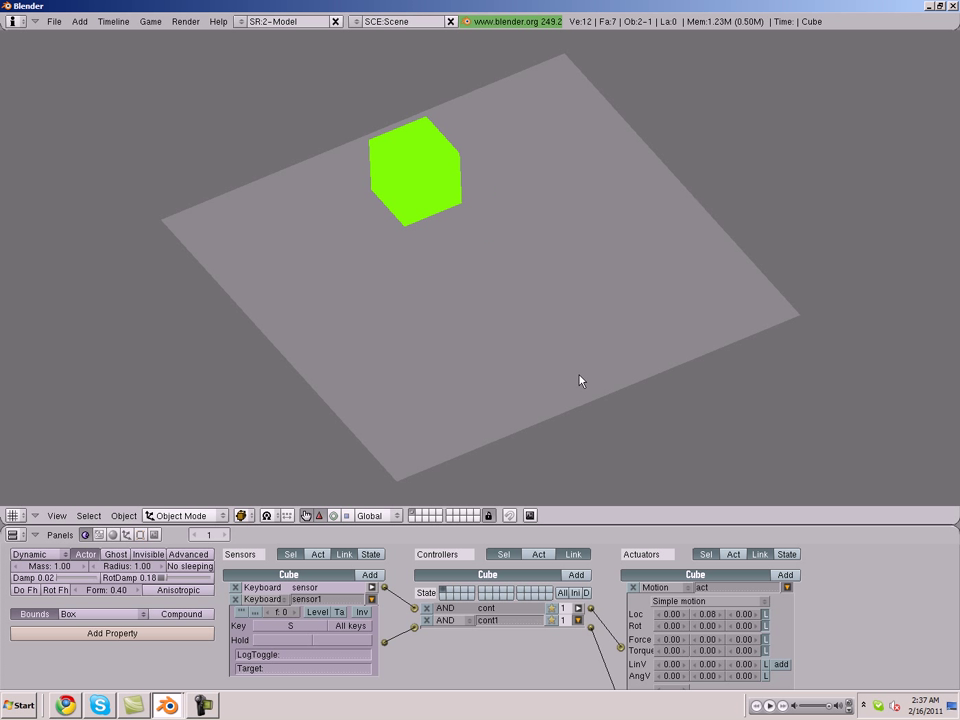
{"action": "key", "text": "Escape"}
Step: Collapse the existing logic bricks, add a third sensor, AND controller and Motion actuator, and link the three together
{"action": "left_click", "coordinate": [371, 599]}
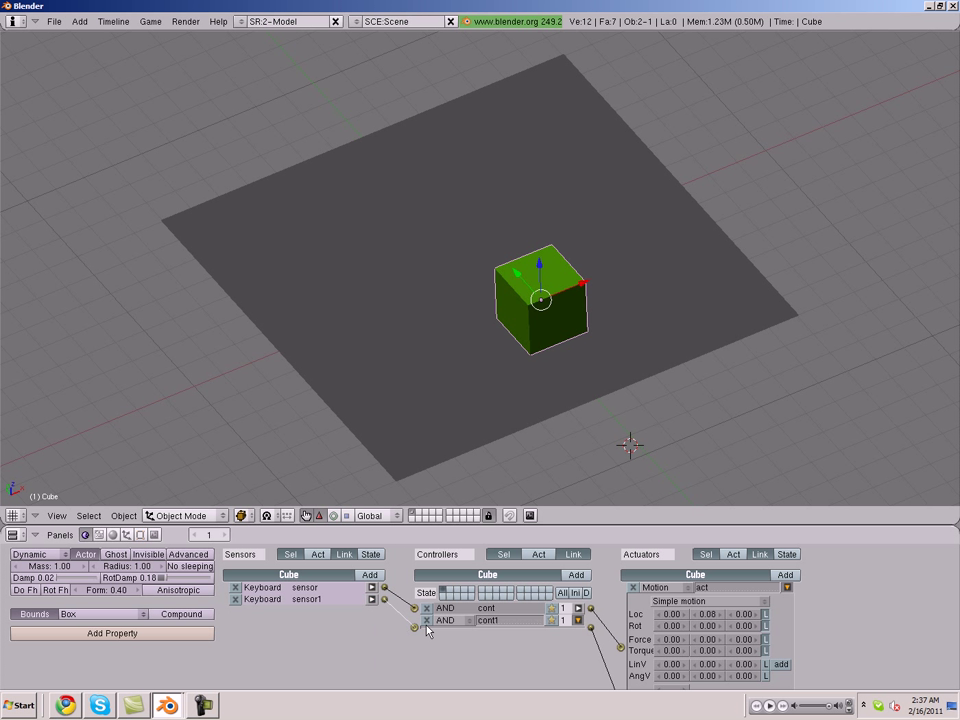
{"action": "left_click", "coordinate": [786, 587]}
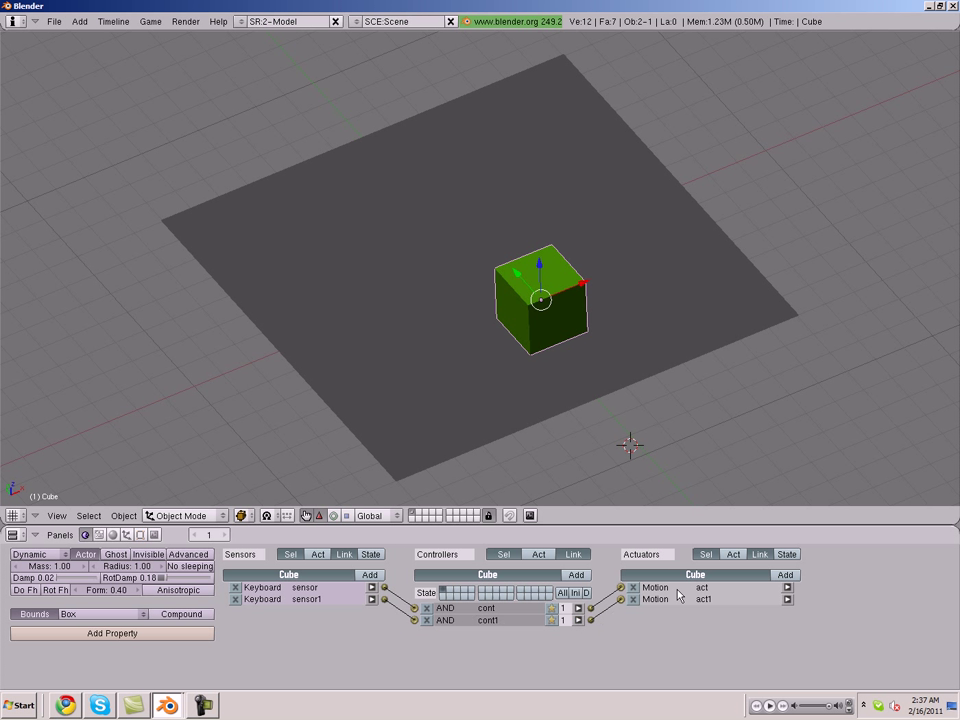
{"action": "left_click", "coordinate": [368, 577]}
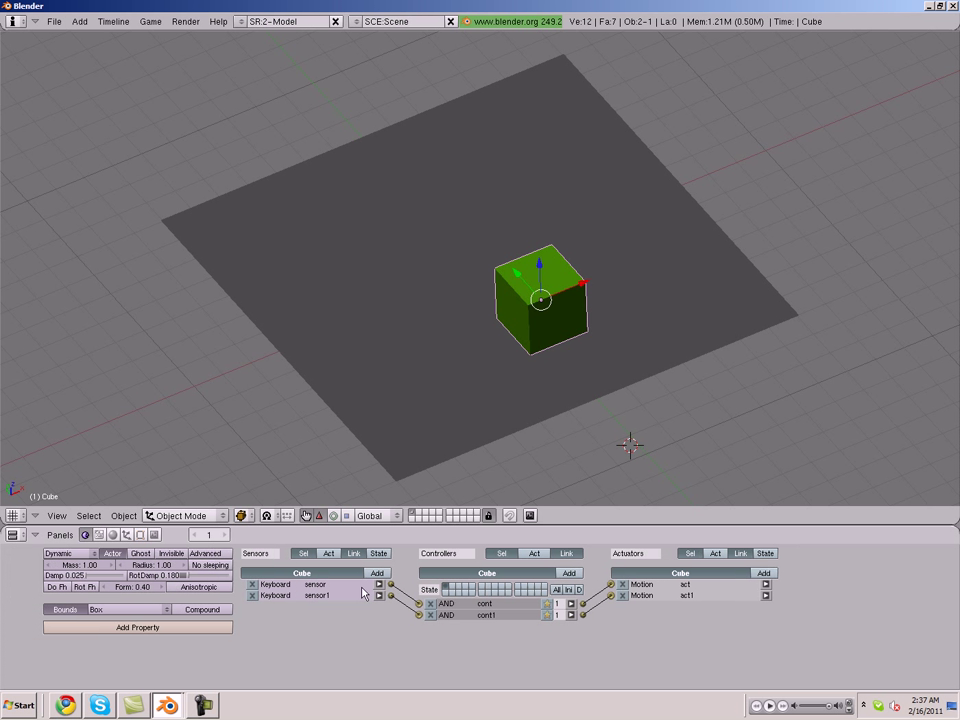
{"action": "left_click", "coordinate": [569, 574]}
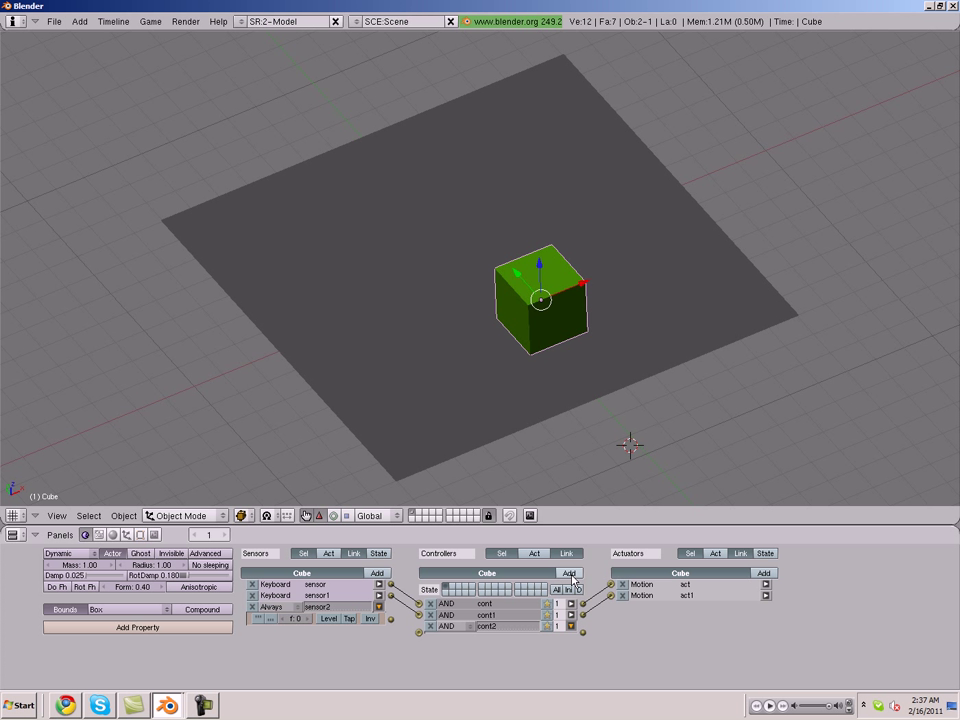
{"action": "left_click", "coordinate": [763, 573]}
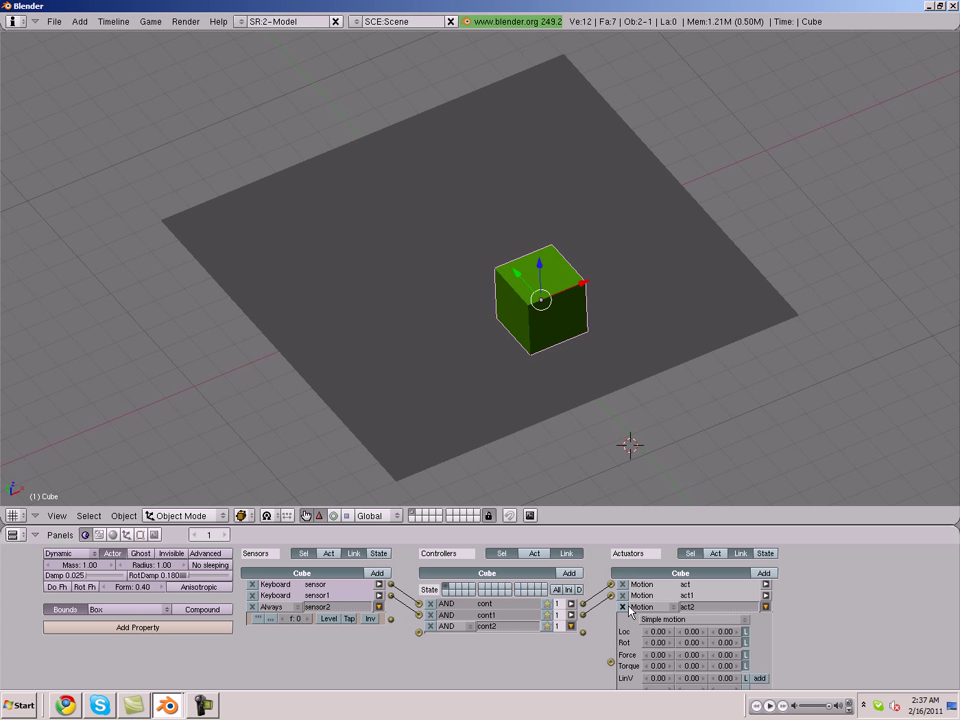
{"action": "left_click_drag", "start_coordinate": [583, 632], "coordinate": [611, 661]}
Step: Change the third sensor's type to Keyboard and assign A as its key
{"action": "left_click", "coordinate": [275, 607]}
{"action": "left_click", "coordinate": [277, 574]}
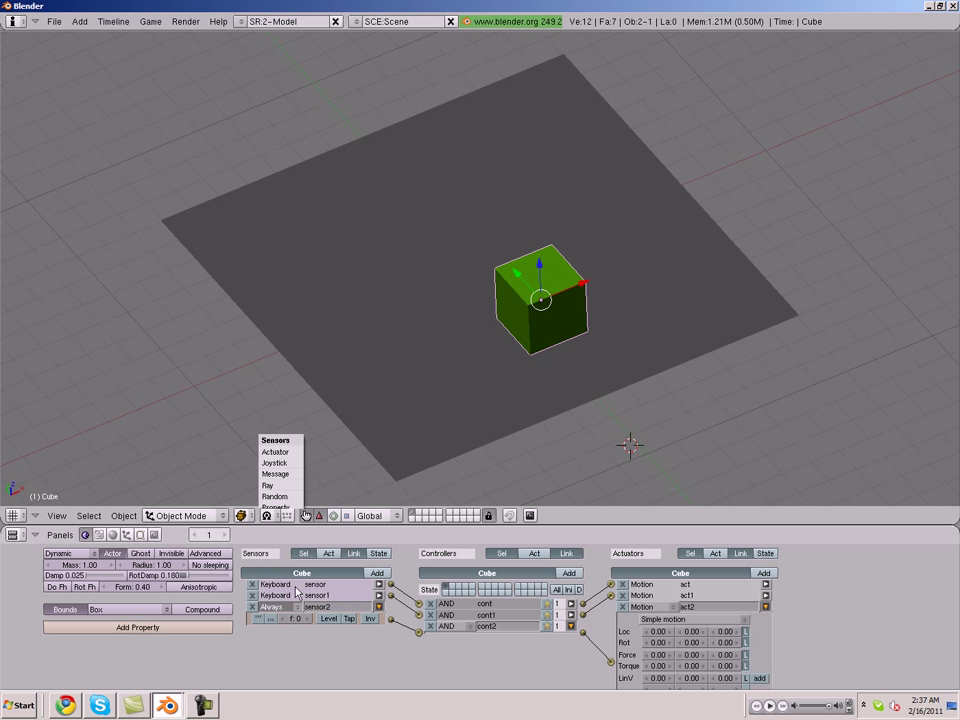
{"action": "left_click", "coordinate": [309, 638]}
{"action": "key", "text": "a"}
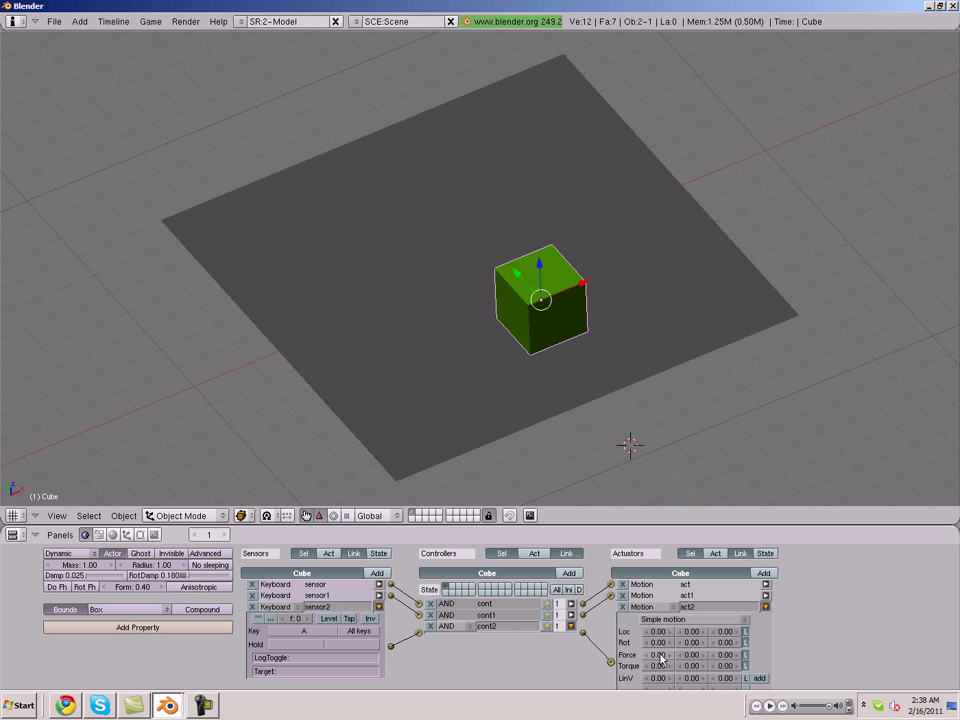
Step: Set the third Motion actuator's Z rotation value to -0.10 and run the game to test it
{"action": "middle_click_drag", "start_coordinate": [501, 321], "coordinate": [530, 320]}
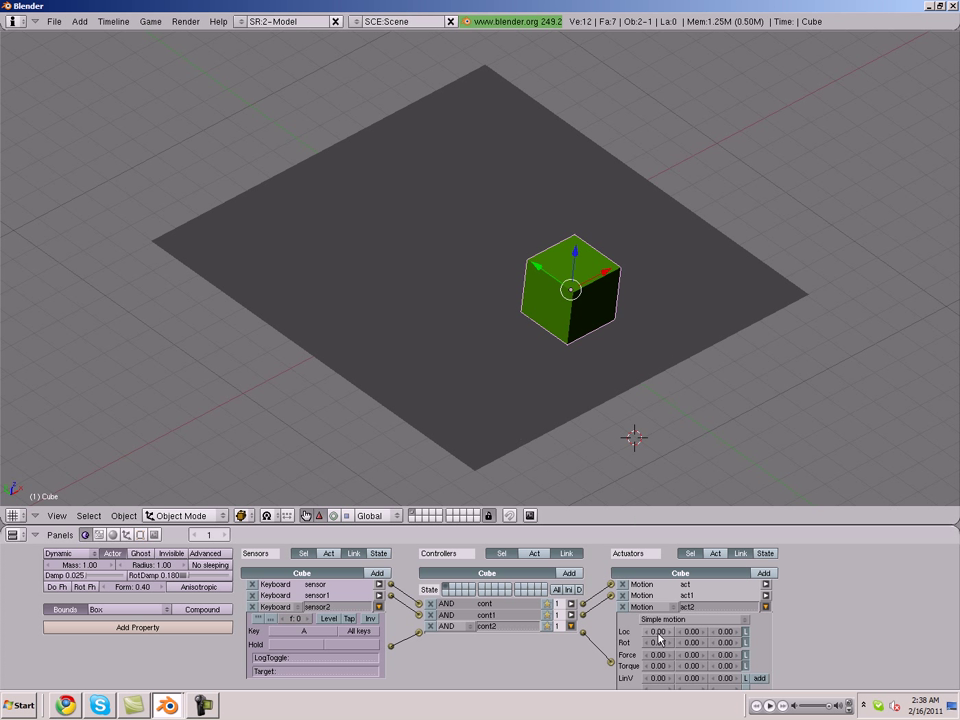
{"action": "left_click", "coordinate": [713, 646]}
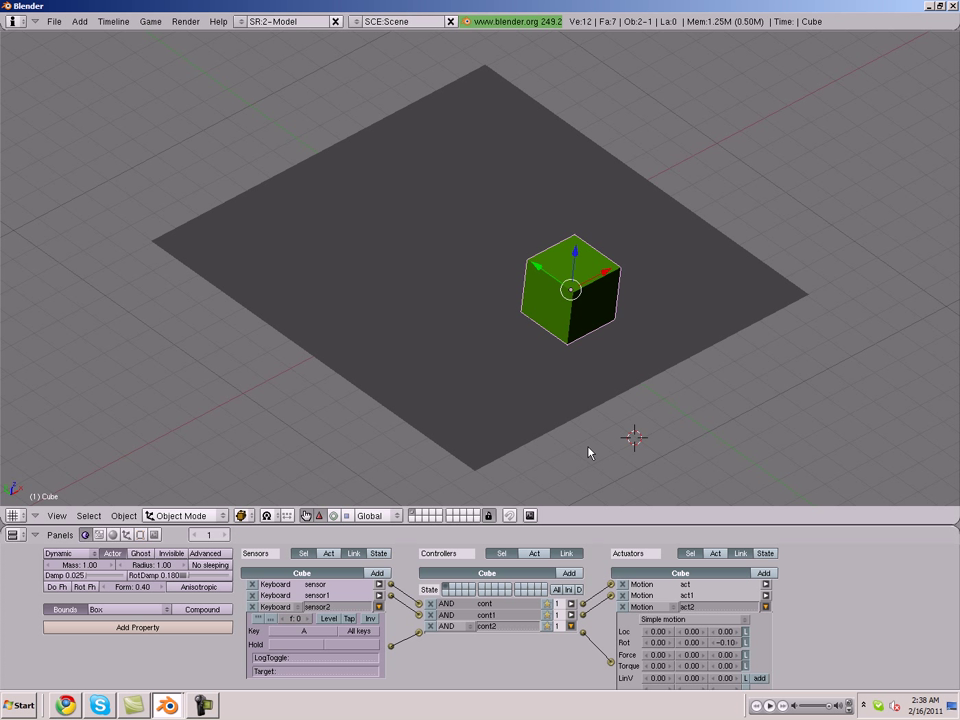
{"action": "key", "text": "p"}
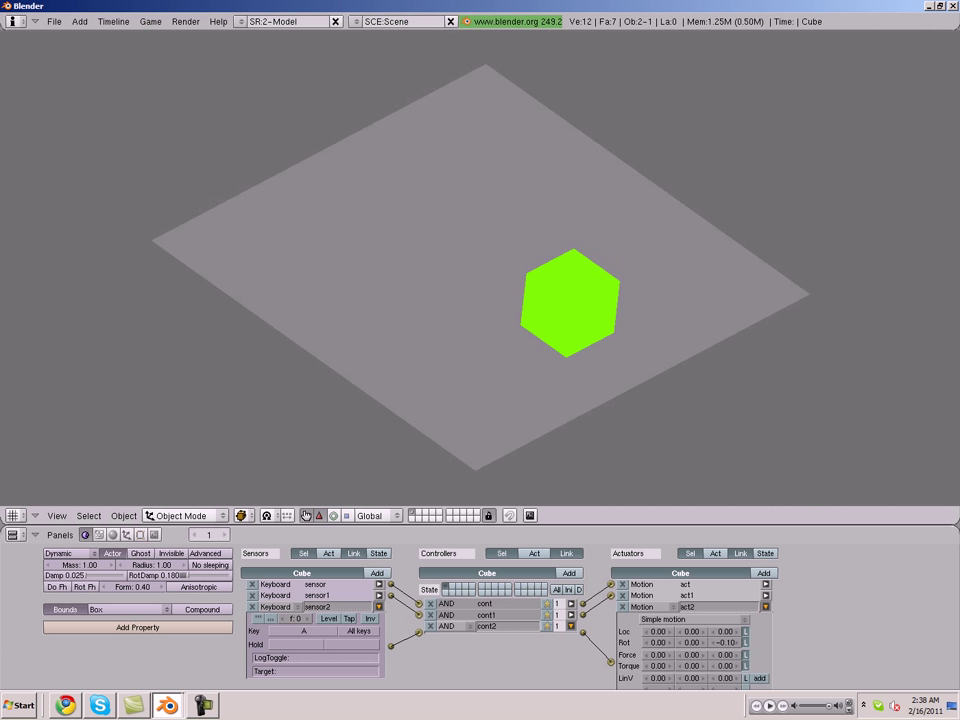
{"action": "key", "text": "Escape"}
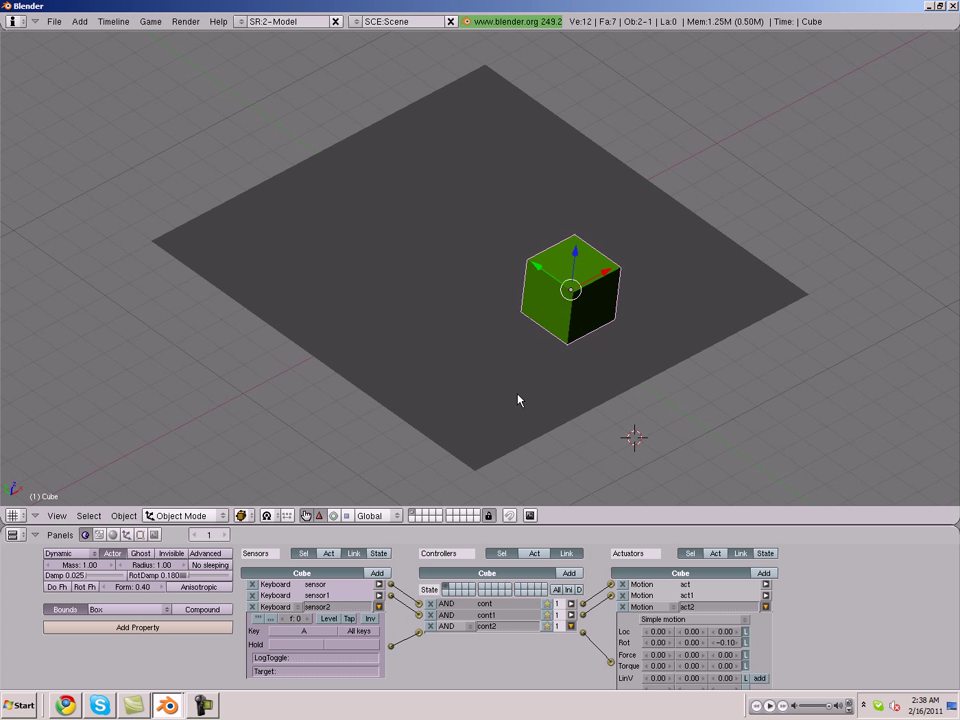
Step: Set the third Motion actuator's Z rotation value to 0.10 and test the W and A keys in the game
{"action": "left_click", "coordinate": [740, 643]}
{"action": "left_click", "coordinate": [740, 643]}
{"action": "key", "text": "p"}
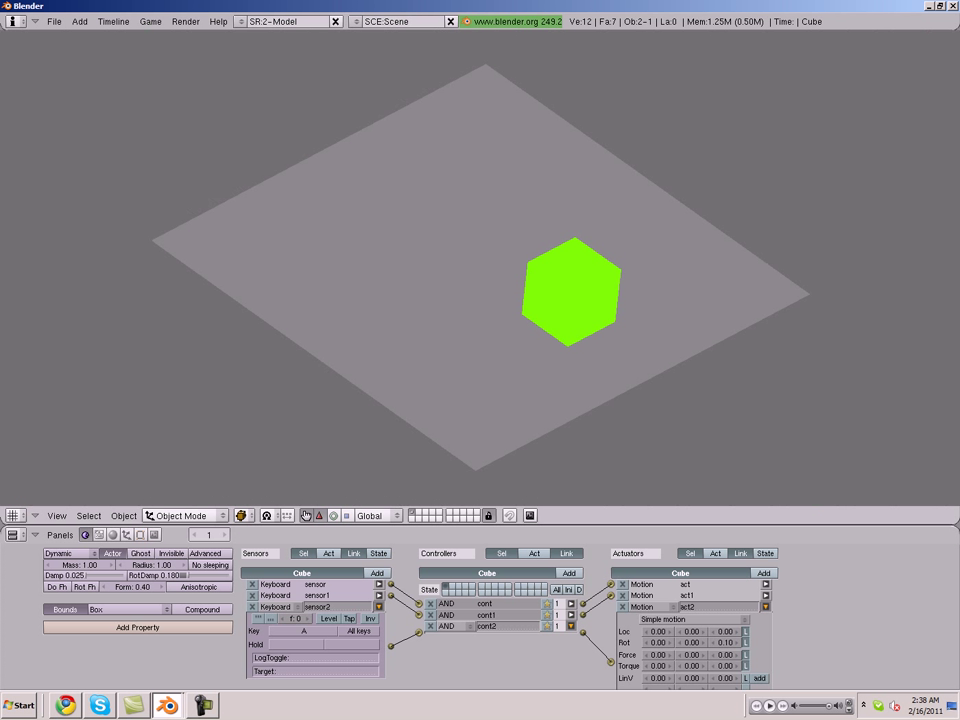
{"action": "key", "text": "w"}
{"action": "key", "text": "a"}
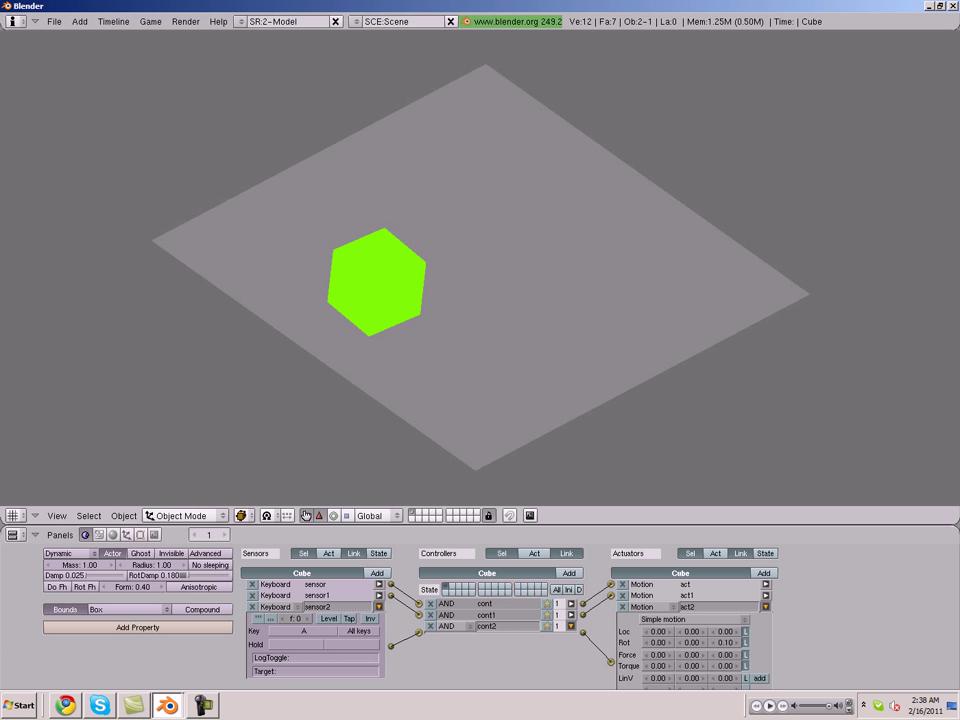
{"action": "key", "text": "Escape"}
Step: Set the third Motion actuator's Z rotation value to 0.07 and run the game to test the turning
{"action": "left_click", "coordinate": [727, 644]}
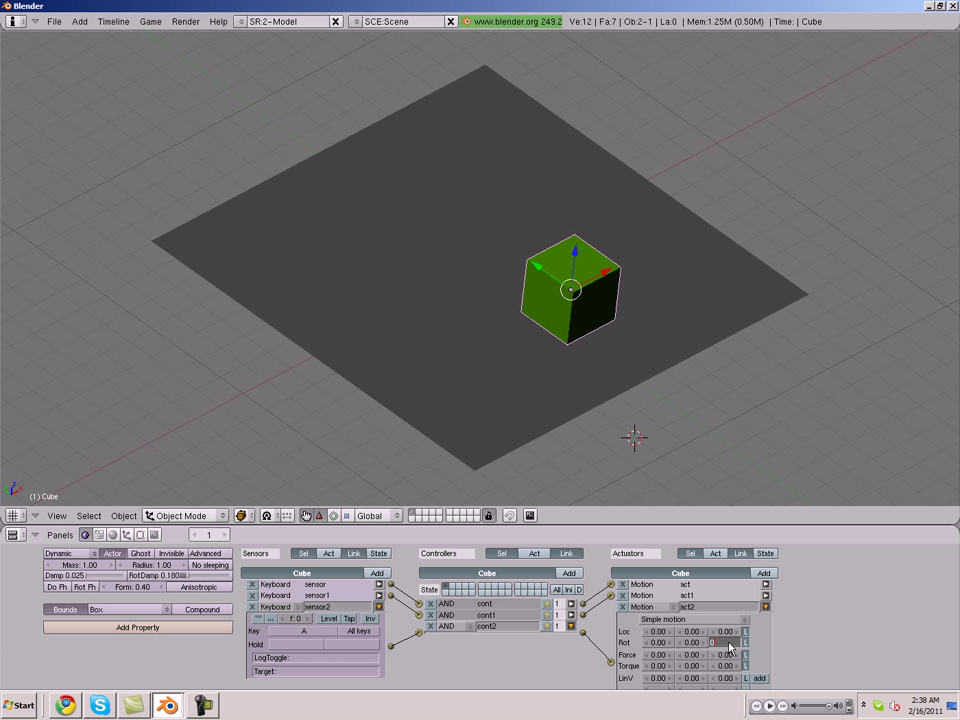
{"action": "type", "text": "0.7"}
{"action": "key", "text": "Return"}
{"action": "left_click", "coordinate": [724, 643]}
{"action": "type", "text": "0.07"}
{"action": "key", "text": "Return"}
{"action": "key", "text": "p"}
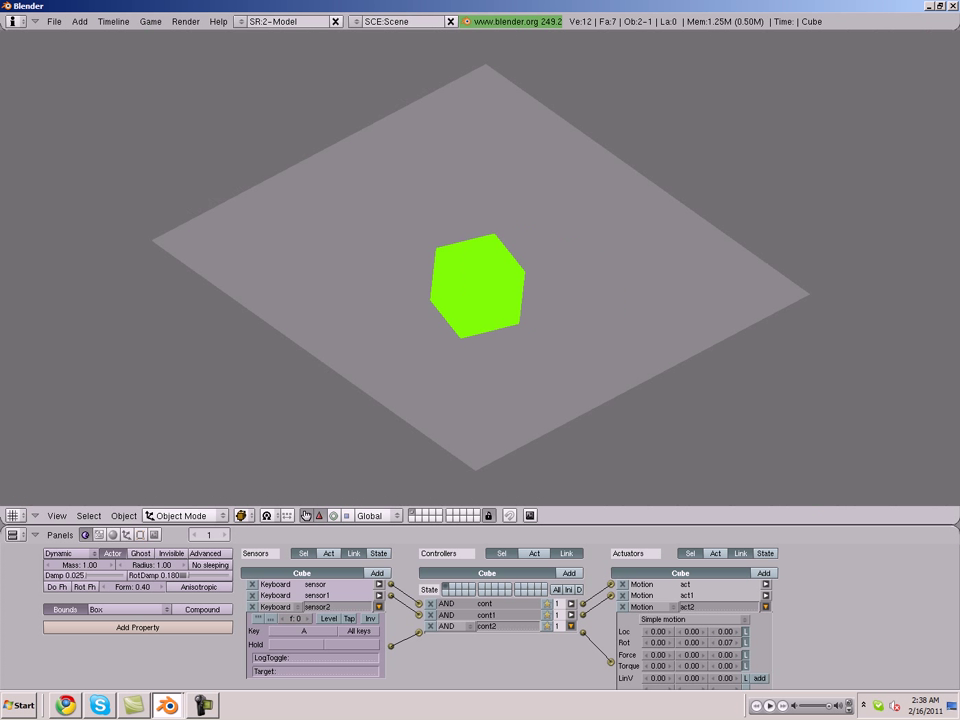
{"action": "key", "text": "Escape"}
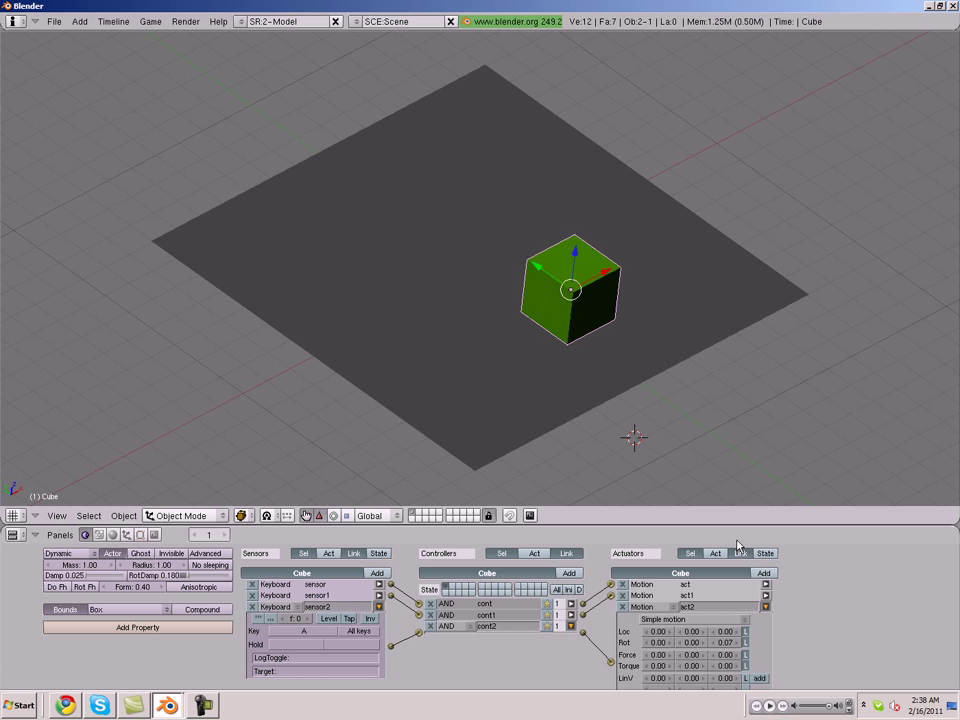
Step: Add a fourth Motion actuator with Z rotation -0.07 and link a new AND controller to it
{"action": "left_click", "coordinate": [765, 607]}
{"action": "left_click", "coordinate": [764, 573]}
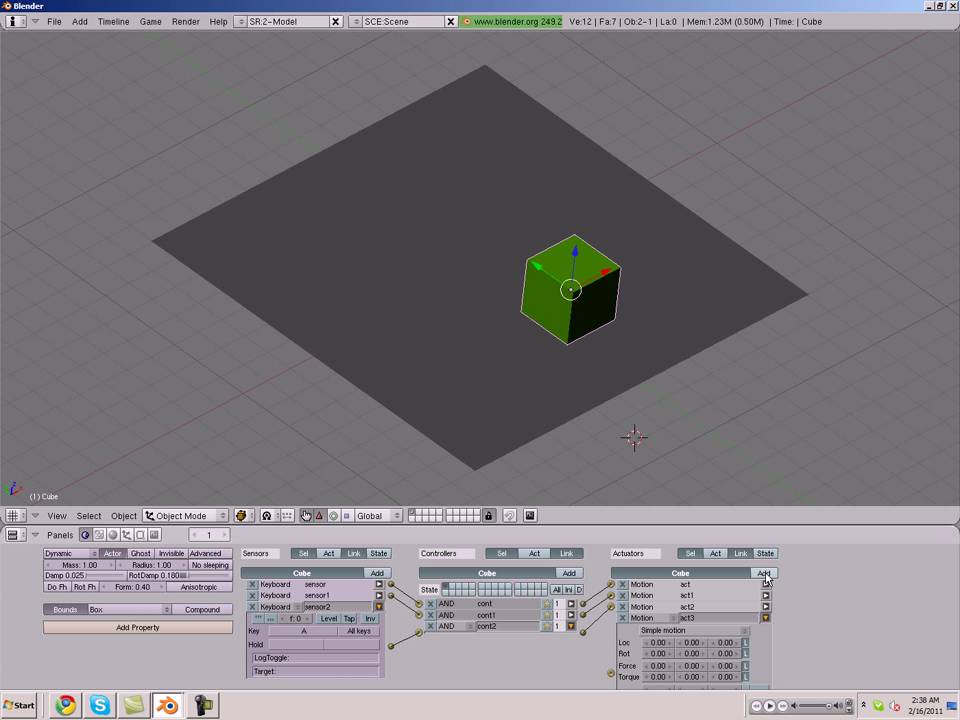
{"action": "left_click", "coordinate": [726, 656]}
{"action": "type", "text": "-0.07"}
{"action": "key", "text": "Return"}
{"action": "left_click", "coordinate": [569, 573]}
{"action": "left_click_drag", "start_coordinate": [583, 646], "coordinate": [612, 673]}
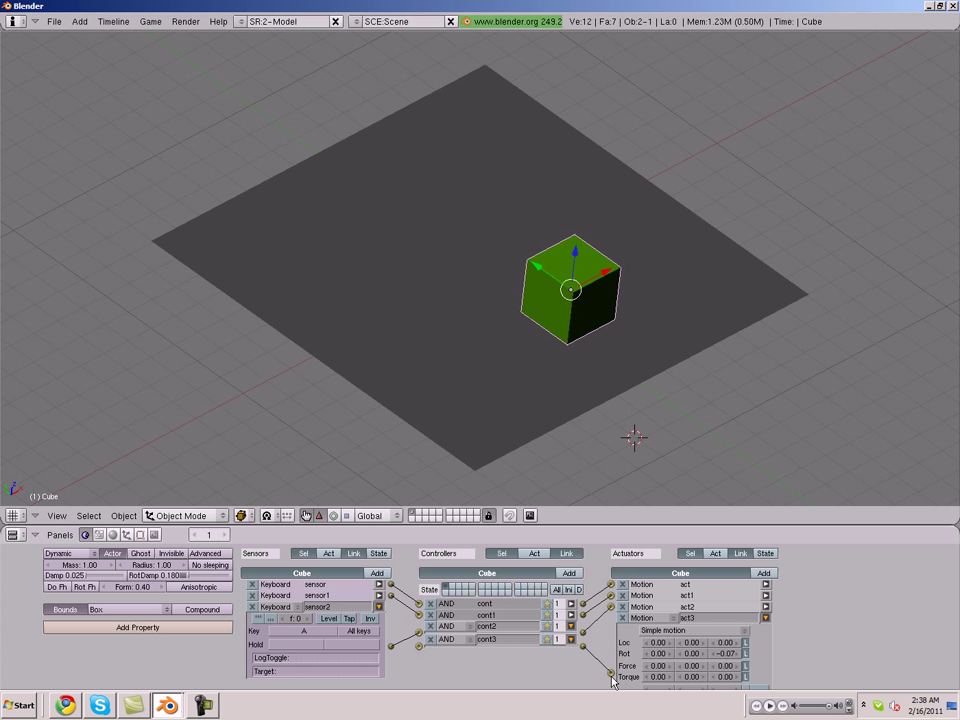
Step: Add a fourth sensor of type Keyboard, assign D as its key and link it to the fourth controller
{"action": "left_click", "coordinate": [379, 606]}
{"action": "left_click", "coordinate": [377, 573]}
{"action": "left_click", "coordinate": [297, 620]}
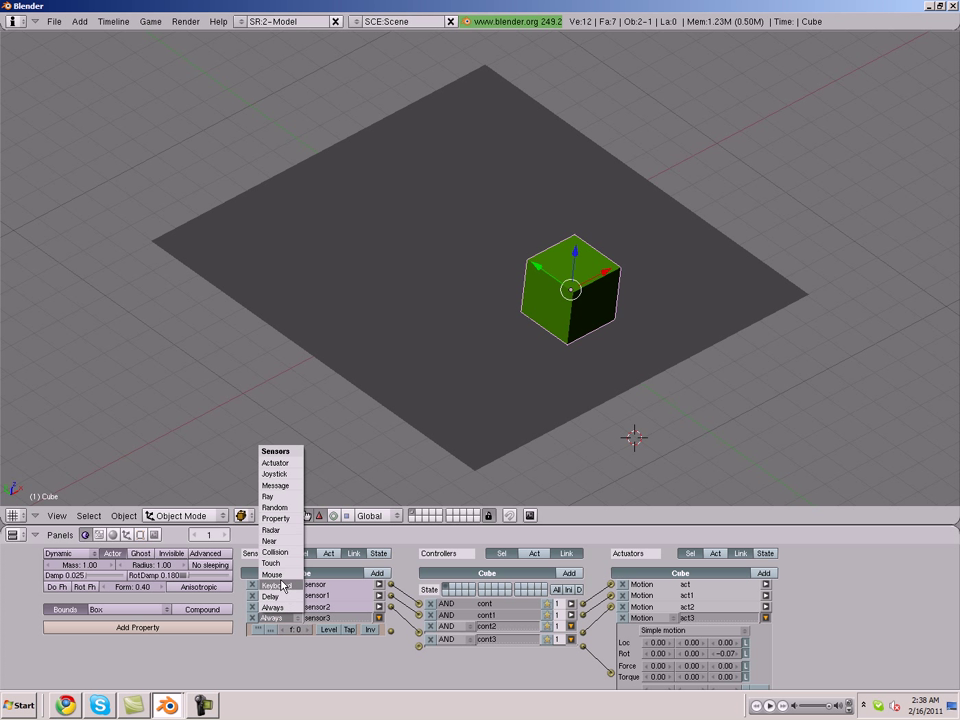
{"action": "left_click", "coordinate": [276, 585]}
{"action": "left_click", "coordinate": [275, 645]}
{"action": "key", "text": "d"}
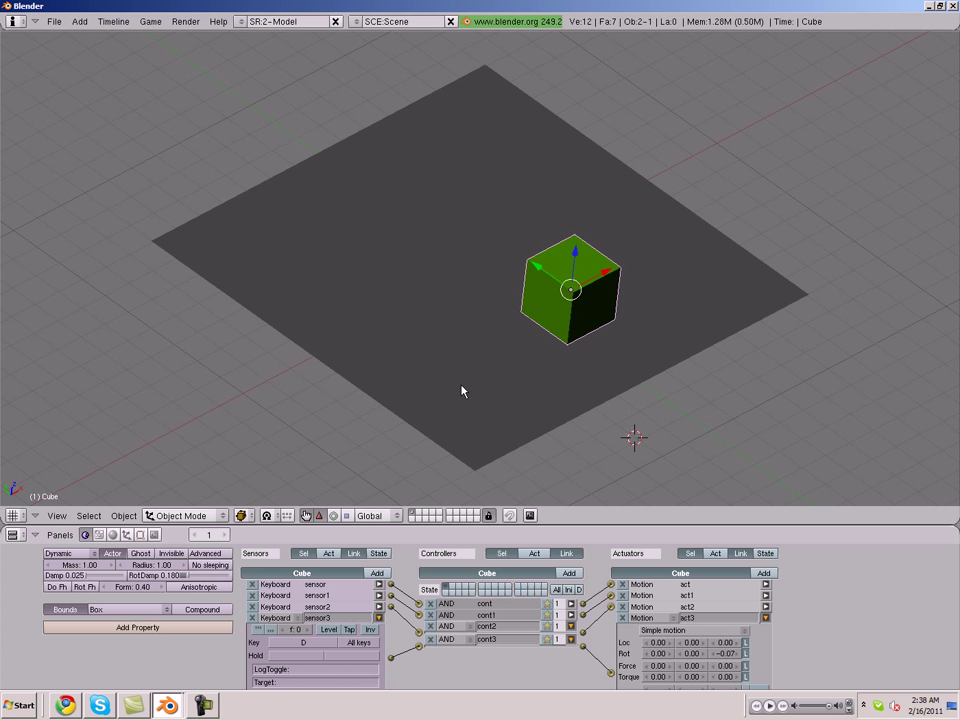
Step: Run the game and drive the cube around with W, A and D to test moving and turning
{"action": "key", "text": "p"}
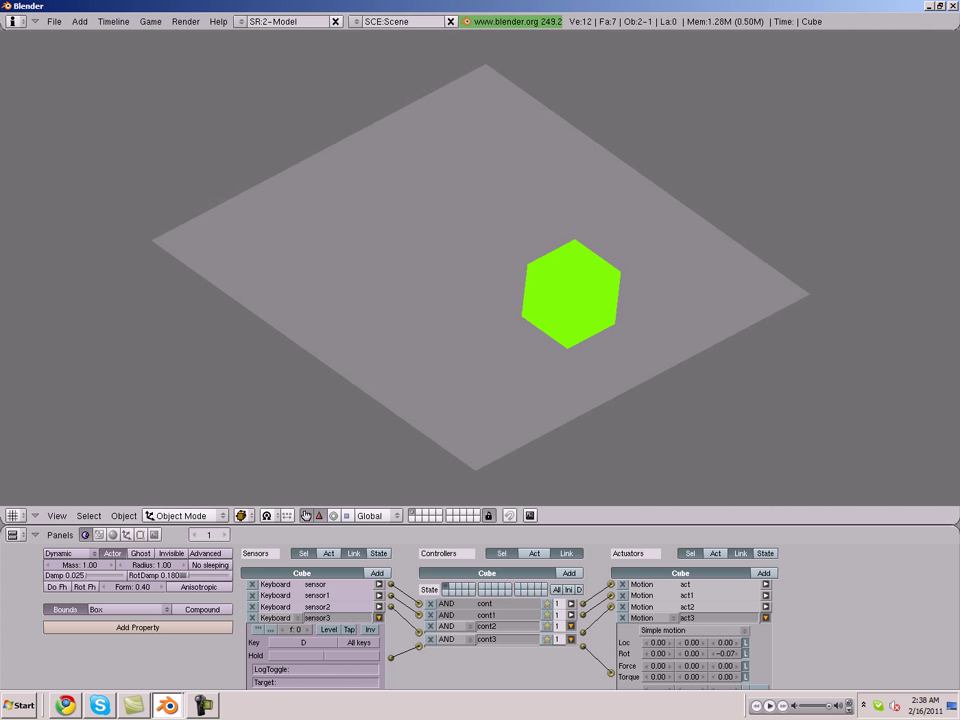
{"action": "key", "text": "d"}
{"action": "key", "text": "w"}
{"action": "key", "text": "a"}
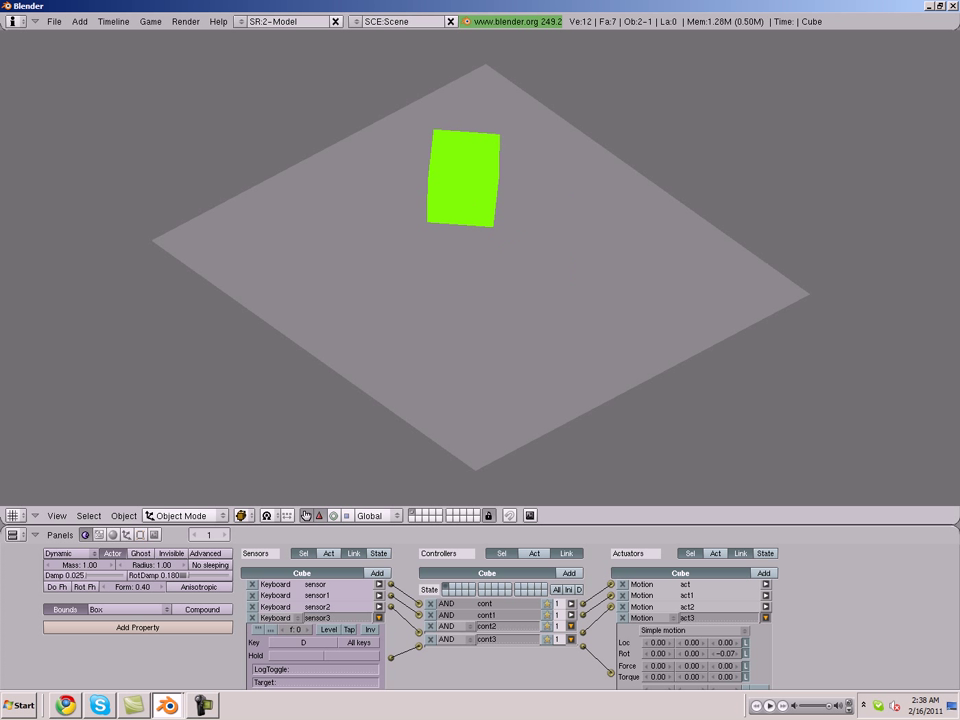
{"action": "key", "text": "d"}
{"action": "key", "text": "w"}
{"action": "key", "text": "d"}
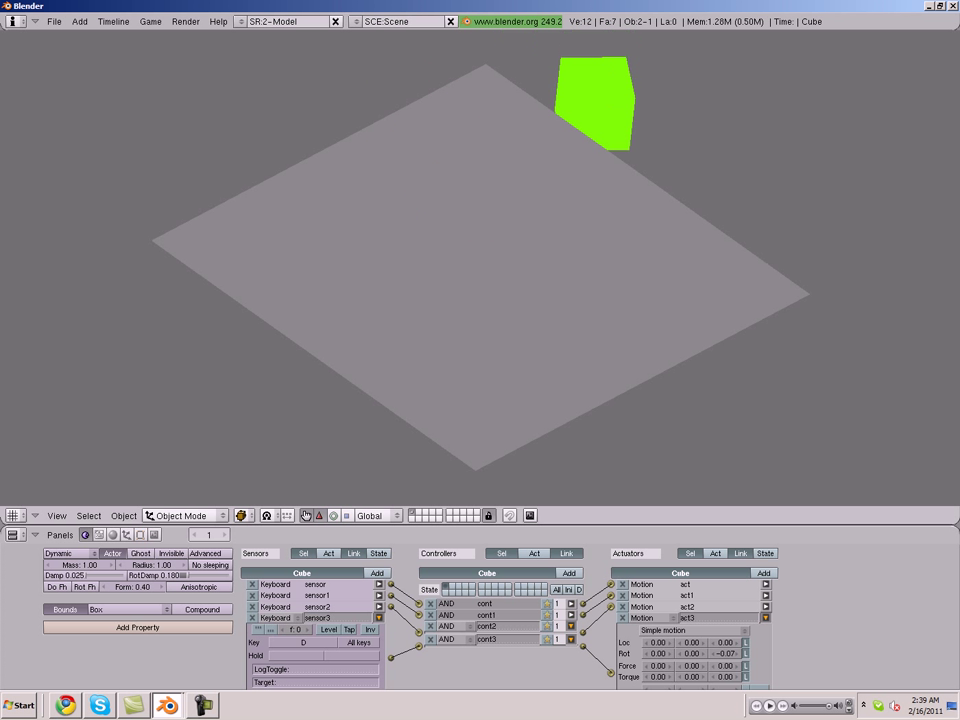
{"action": "key", "text": "Escape"}
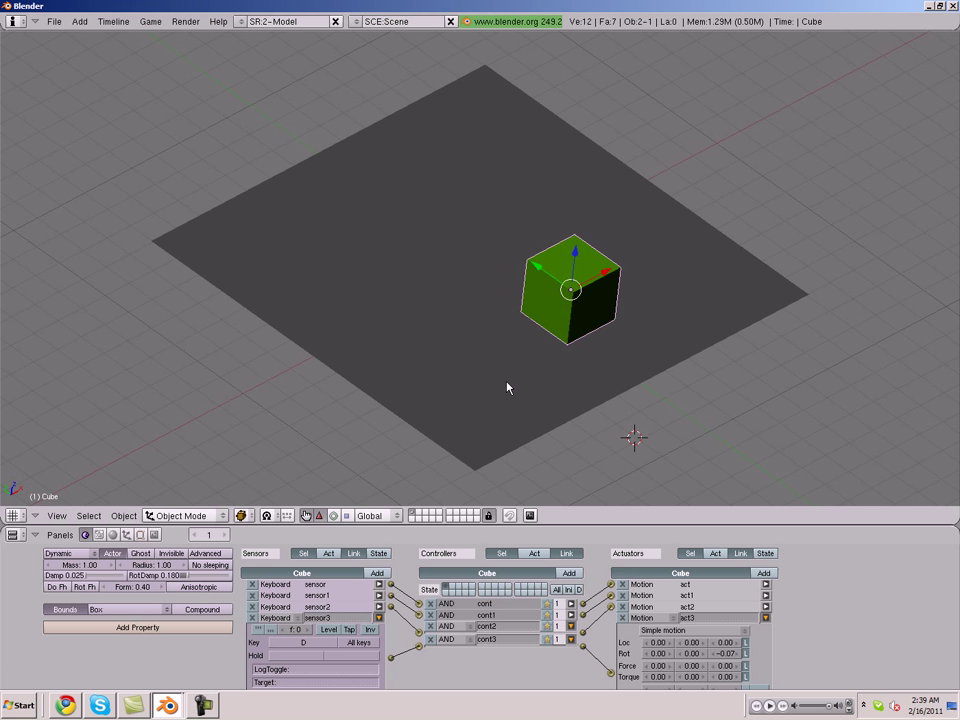
Step: Add a Spot lamp to the scene and clear its location so it sits at the origin
{"action": "middle_click_drag", "start_coordinate": [508, 388], "coordinate": [435, 320]}
{"action": "key", "text": "space"}
{"action": "mouse_move", "coordinate": [420, 285]}
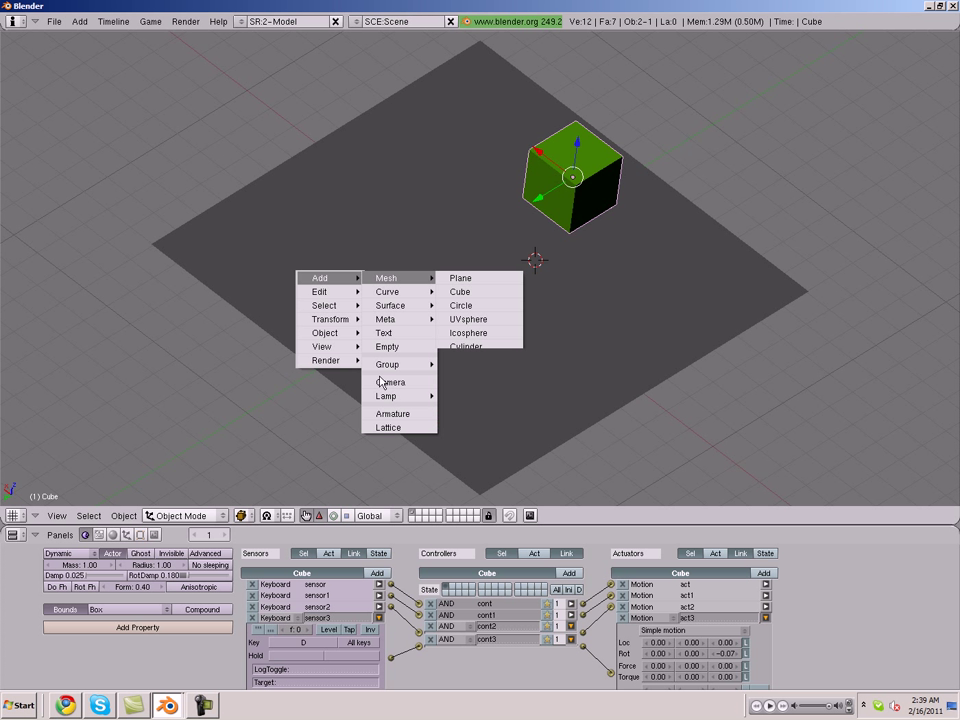
{"action": "mouse_move", "coordinate": [393, 400]}
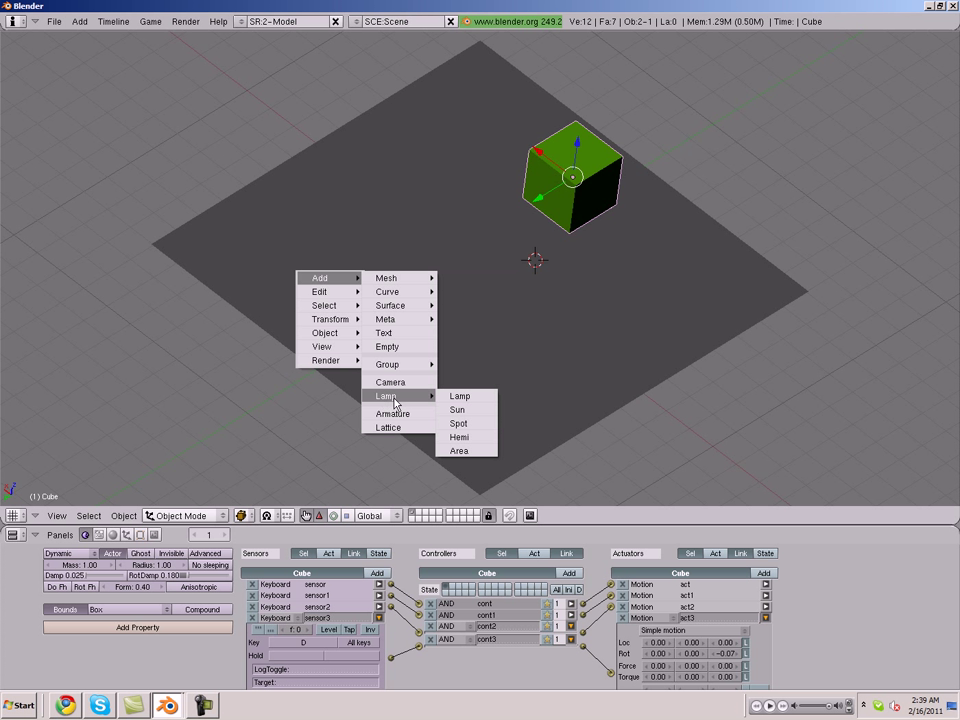
{"action": "left_click", "coordinate": [462, 429]}
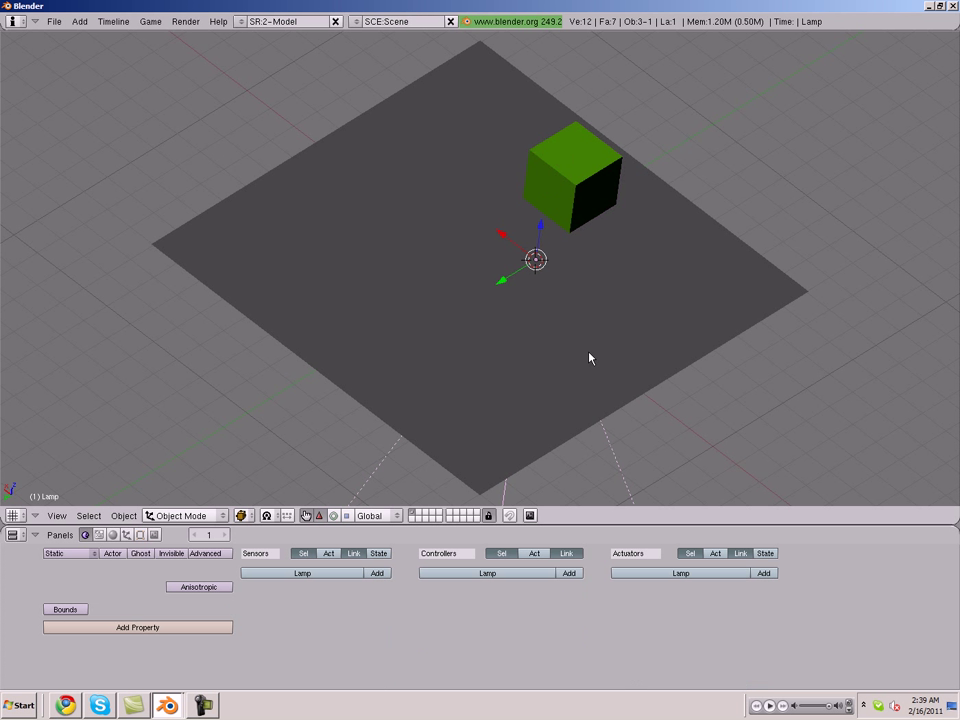
{"action": "key", "text": "alt+g"}
{"action": "left_click", "coordinate": [590, 358]}
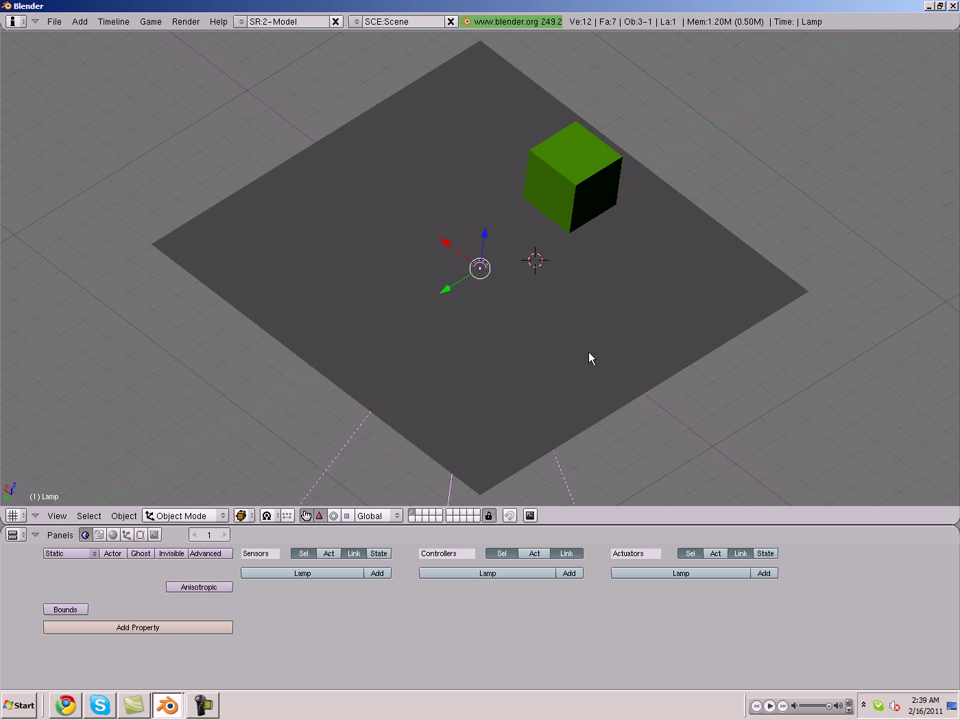
Step: Raise the spot lamp along the Z axis high above the plane and deselect it
{"action": "scroll", "coordinate": [590, 358], "scroll_direction": "down", "scroll_amount": 8}
{"action": "middle_click_drag", "start_coordinate": [550, 344], "coordinate": [489, 343]}
{"action": "scroll", "coordinate": [514, 326], "scroll_direction": "up", "scroll_amount": 3}
{"action": "scroll", "coordinate": [515, 327], "scroll_direction": "down", "scroll_amount": 3}
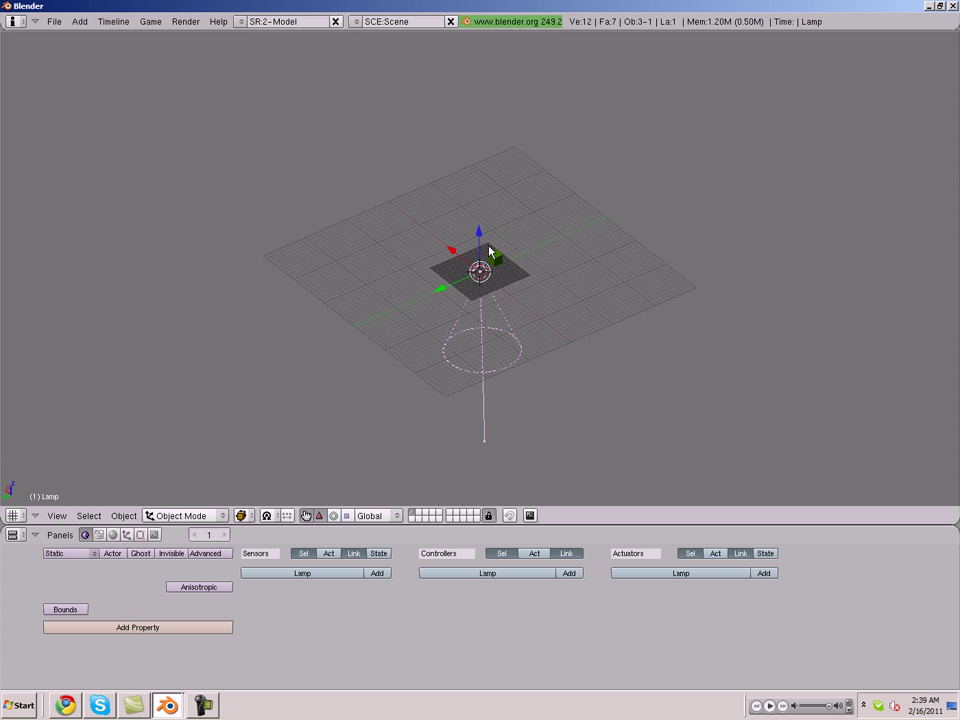
{"action": "left_click_drag", "start_coordinate": [489, 248], "coordinate": [466, 158]}
{"action": "middle_click_drag", "start_coordinate": [552, 318], "coordinate": [561, 349]}
{"action": "key", "text": "a"}
{"action": "scroll", "coordinate": [540, 354], "scroll_direction": "up", "scroll_amount": 4}
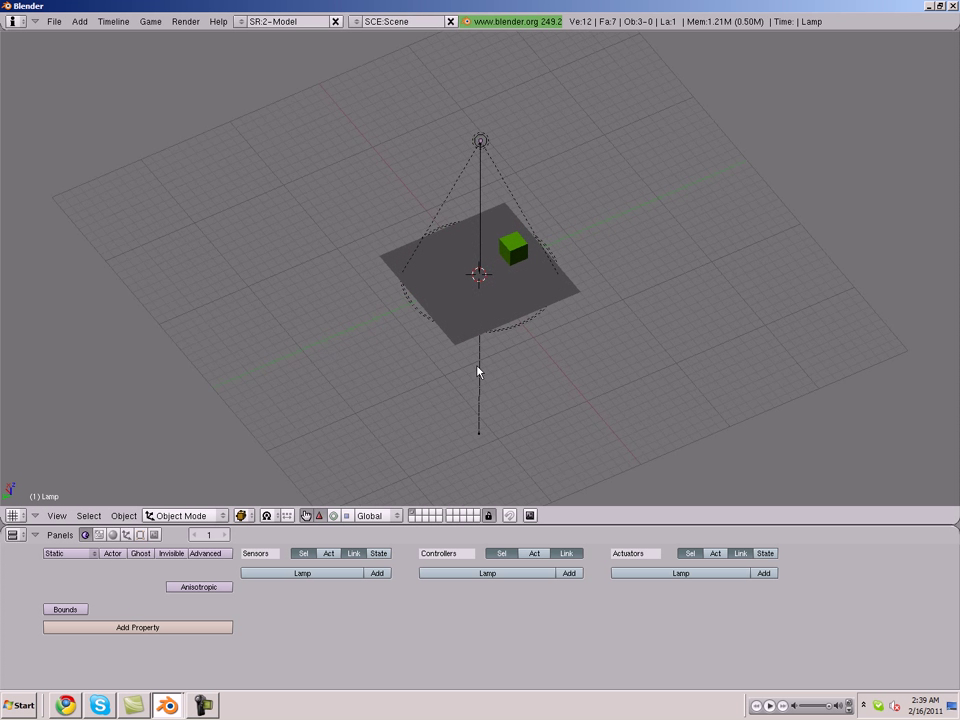
Step: Run the game briefly to check the scene's lighting, and return to editing
{"action": "middle_click_drag", "start_coordinate": [477, 372], "coordinate": [467, 272]}
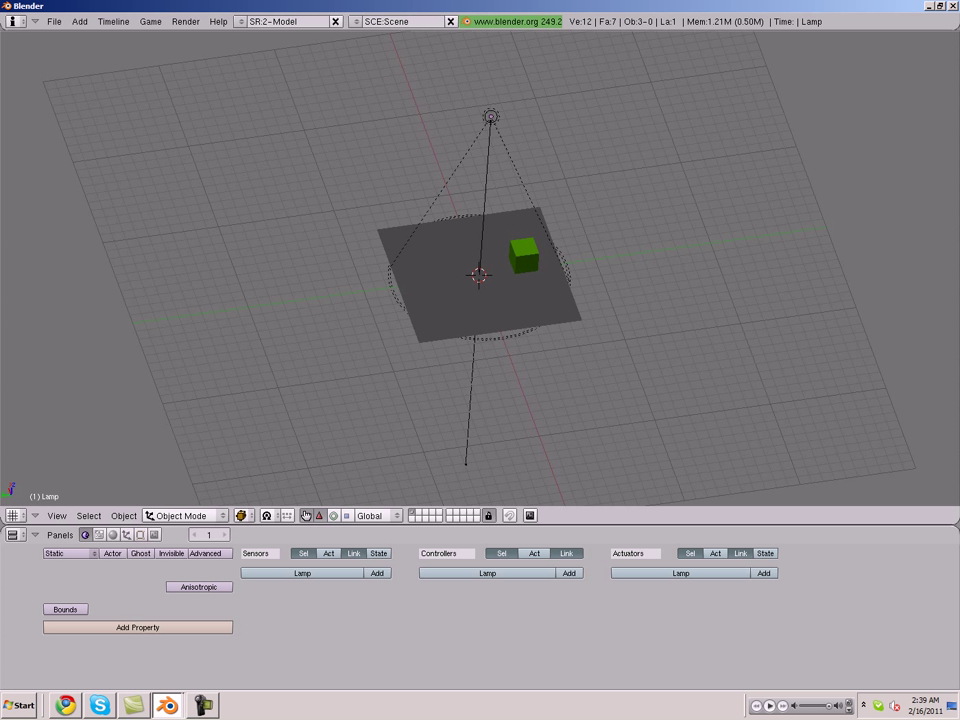
{"action": "key", "text": "p"}
{"action": "key", "text": "Escape"}
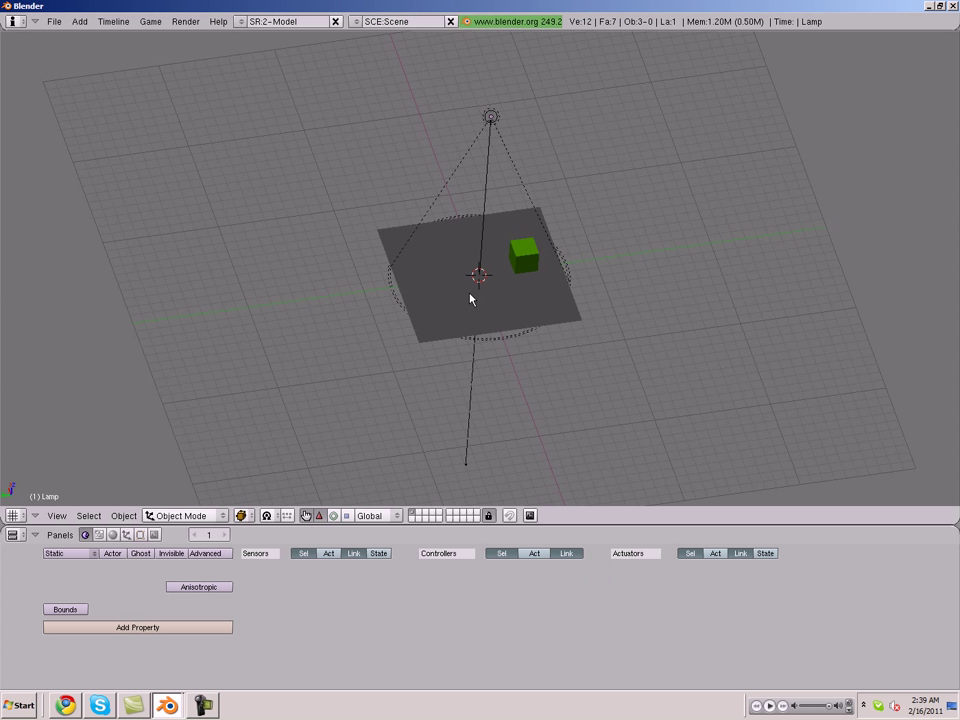
Step: Add a new cube mesh at the centre of the plane
{"action": "middle_click_drag", "start_coordinate": [524, 353], "coordinate": [506, 137]}
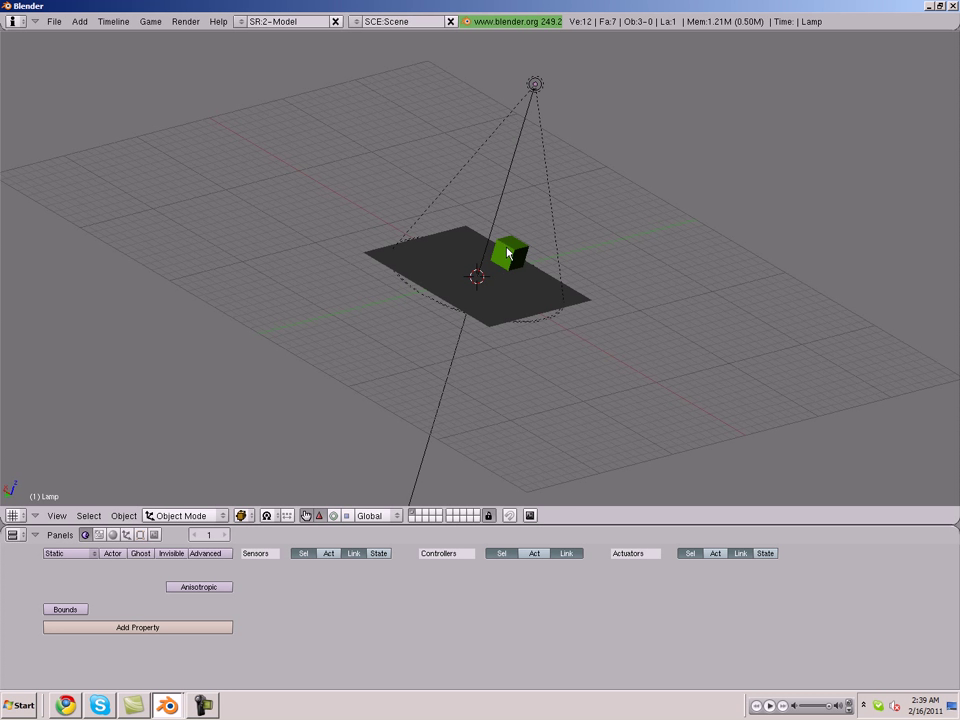
{"action": "right_click", "coordinate": [532, 96]}
{"action": "key", "text": "a"}
{"action": "middle_click_drag", "start_coordinate": [490, 292], "coordinate": [478, 325]}
{"action": "right_click", "coordinate": [478, 330]}
{"action": "middle_click_drag", "start_coordinate": [563, 317], "coordinate": [489, 356]}
{"action": "key", "text": "space"}
{"action": "left_click", "coordinate": [643, 359]}
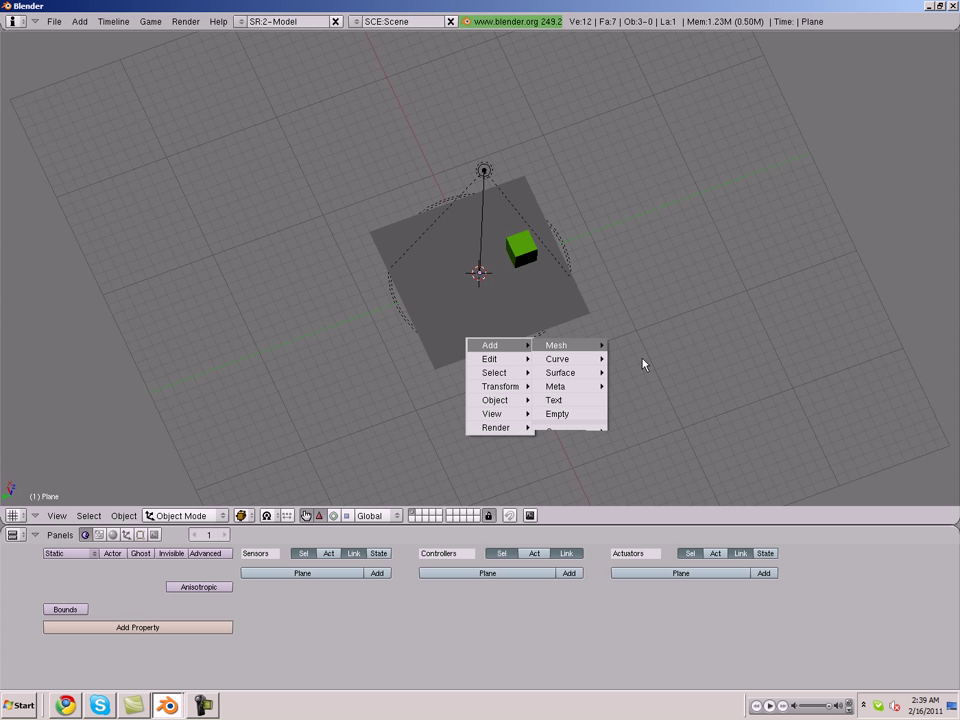
{"action": "left_click", "coordinate": [529, 363]}
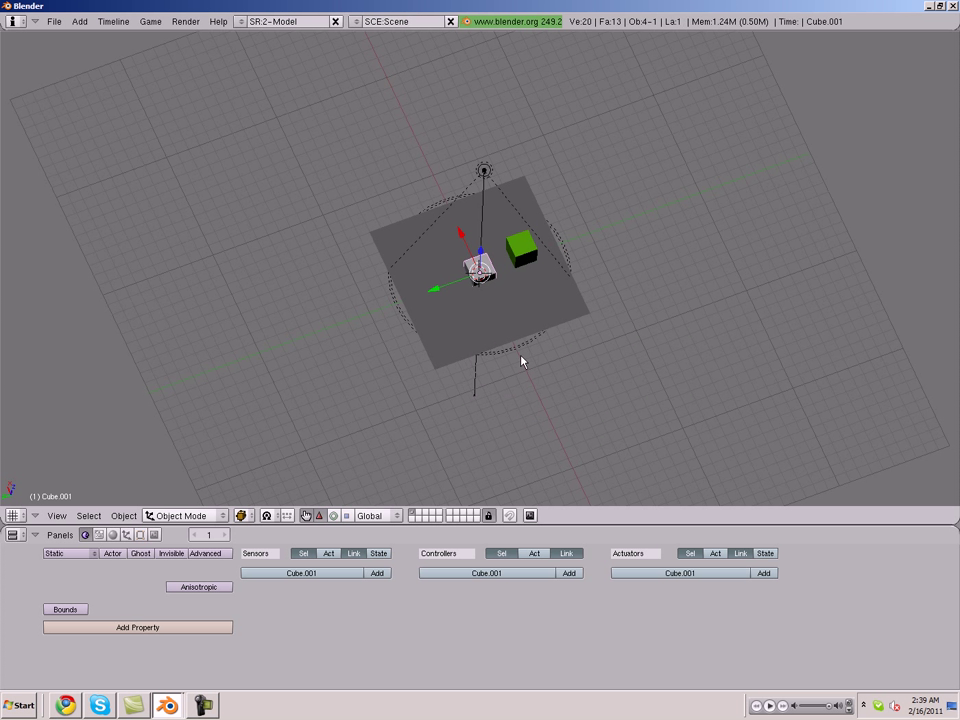
Step: Move the new cube along the Y axis, away from the green cube
{"action": "scroll", "coordinate": [521, 330], "scroll_direction": "up", "scroll_amount": 5}
{"action": "middle_click_drag", "start_coordinate": [488, 320], "coordinate": [518, 254]}
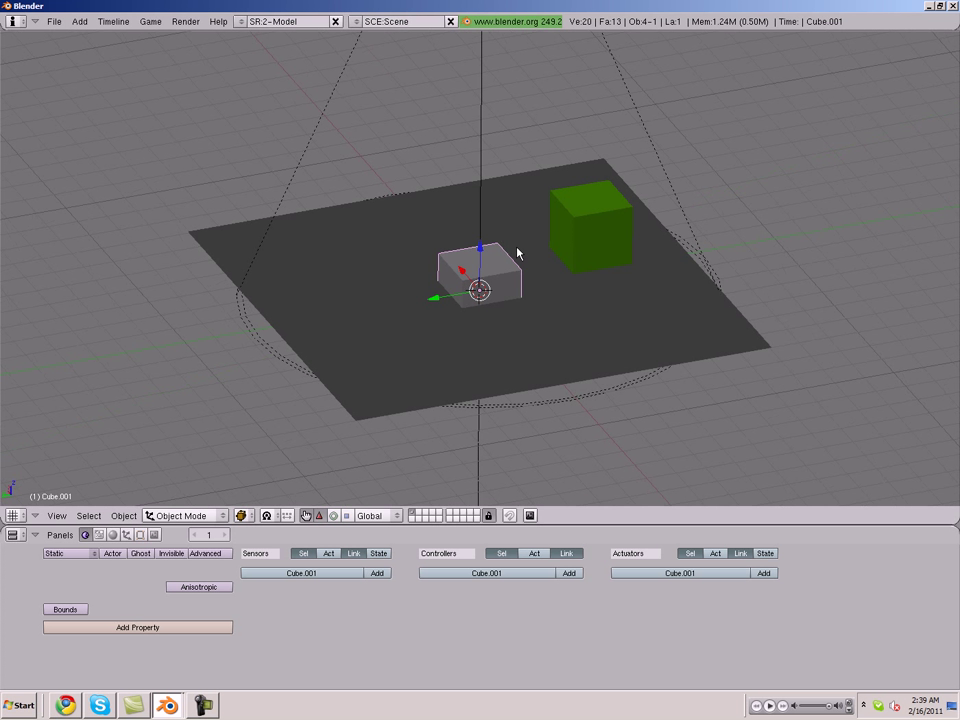
{"action": "left_click_drag", "start_coordinate": [436, 297], "coordinate": [343, 343]}
Step: Pull the new cube's two lower vertices facing the green cube outward along Y in Edit Mode to form a ramp
{"action": "key", "text": "Tab"}
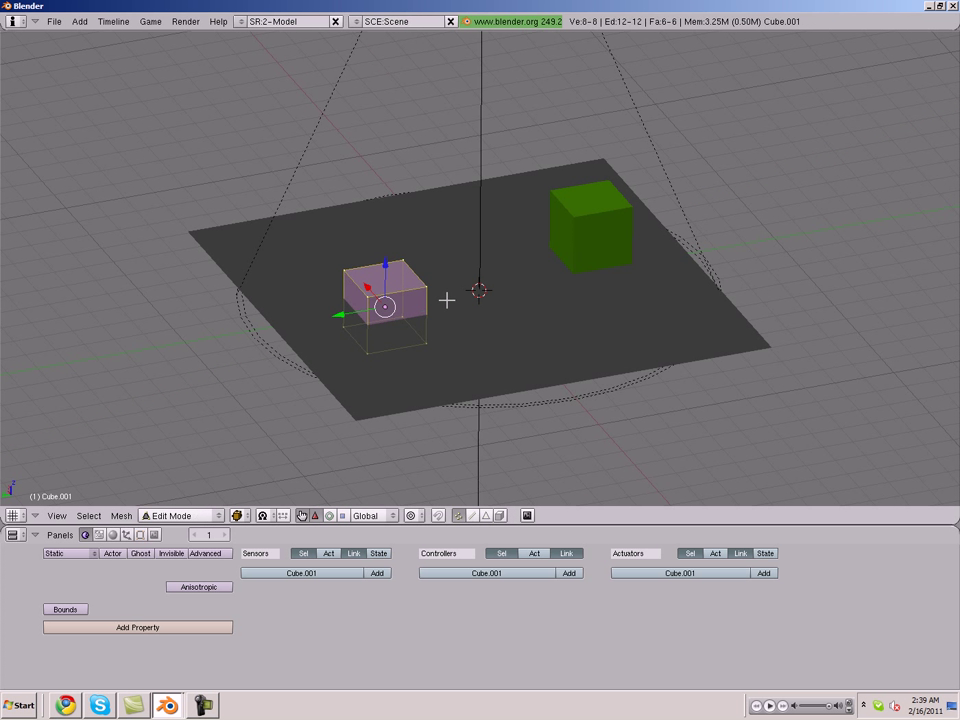
{"action": "middle_click_drag", "start_coordinate": [448, 298], "coordinate": [421, 344]}
{"action": "right_click", "coordinate": [421, 344]}
{"action": "right_click", "coordinate": [407, 314], "text": "shift"}
{"action": "left_click_drag", "start_coordinate": [384, 338], "coordinate": [407, 301]}
{"action": "left_click", "coordinate": [407, 301]}
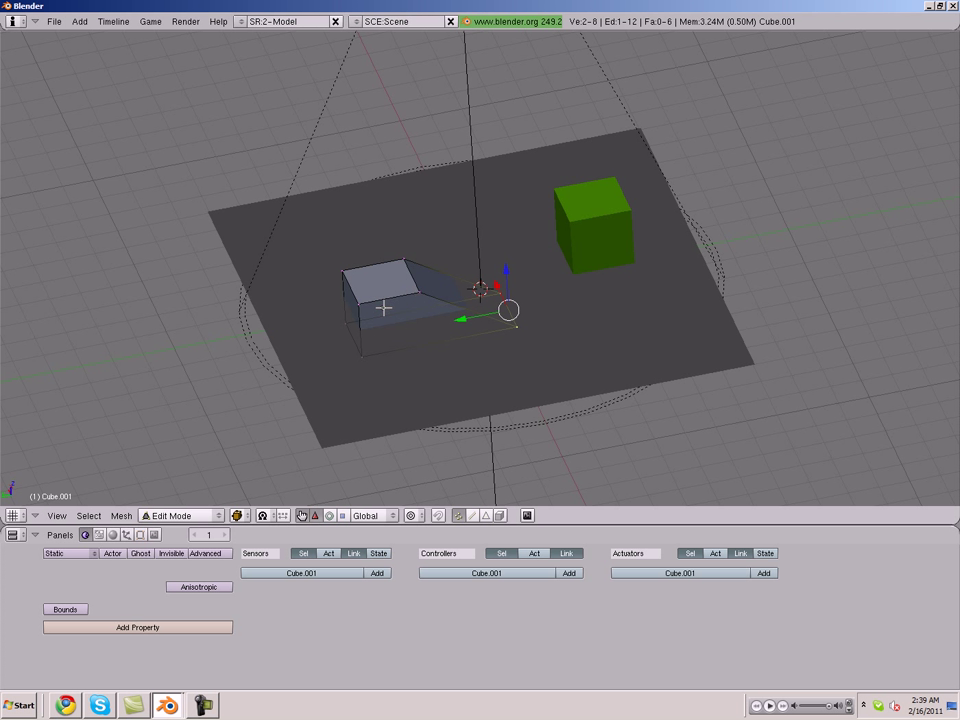
{"action": "key", "text": "Tab"}
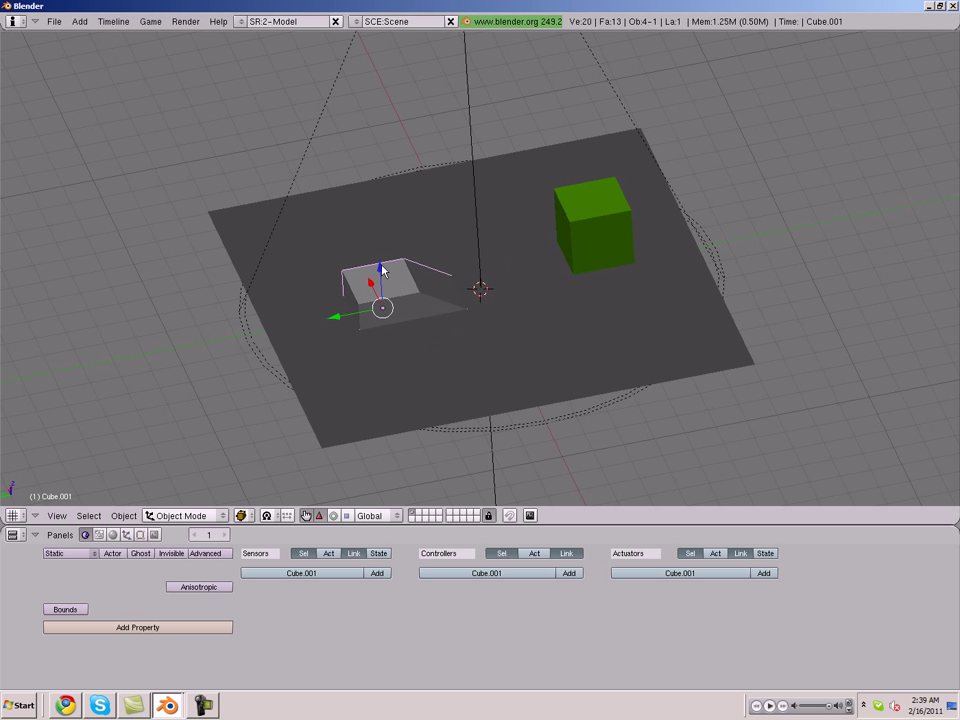
Step: Raise the ramp along the Z axis and join it with the plane into a single object
{"action": "key", "text": "g"}
{"action": "key", "text": "z"}
{"action": "left_click", "coordinate": [381, 262]}
{"action": "right_click", "coordinate": [433, 372]}
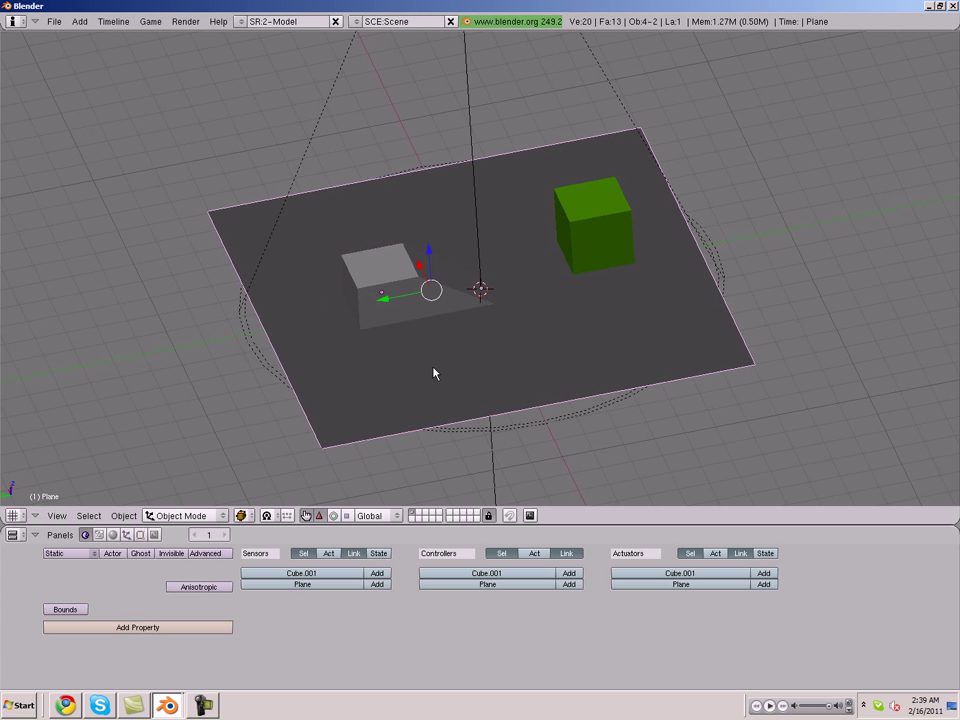
{"action": "key", "text": "x"}
{"action": "left_click", "coordinate": [410, 342]}
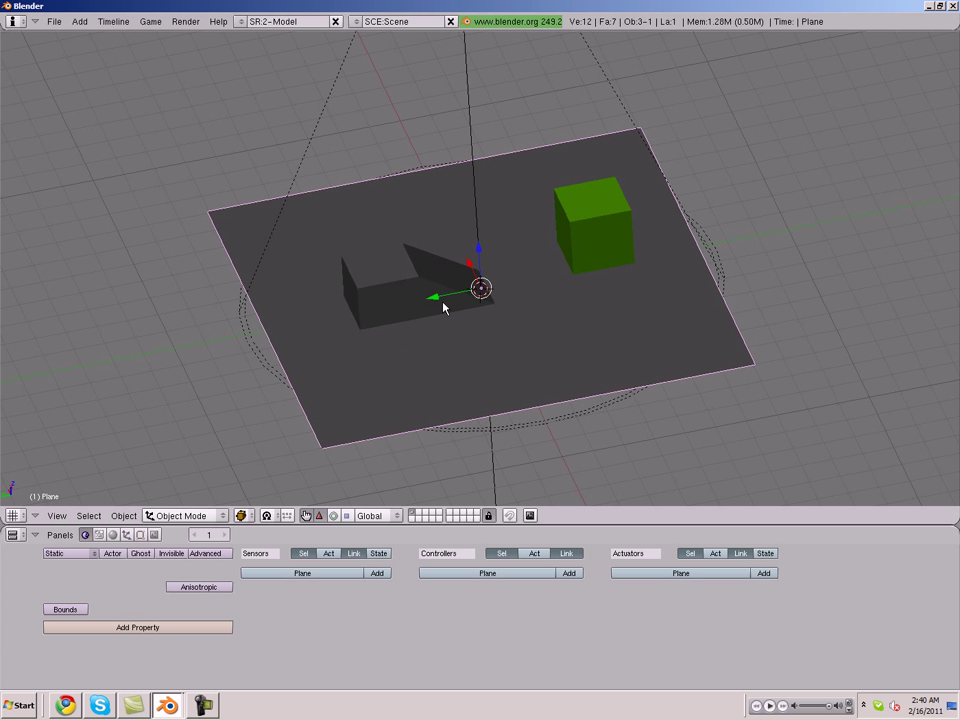
Step: Select the green cube, run the game and drive it with W, S and D to test movement near the ramp
{"action": "right_click", "coordinate": [569, 254]}
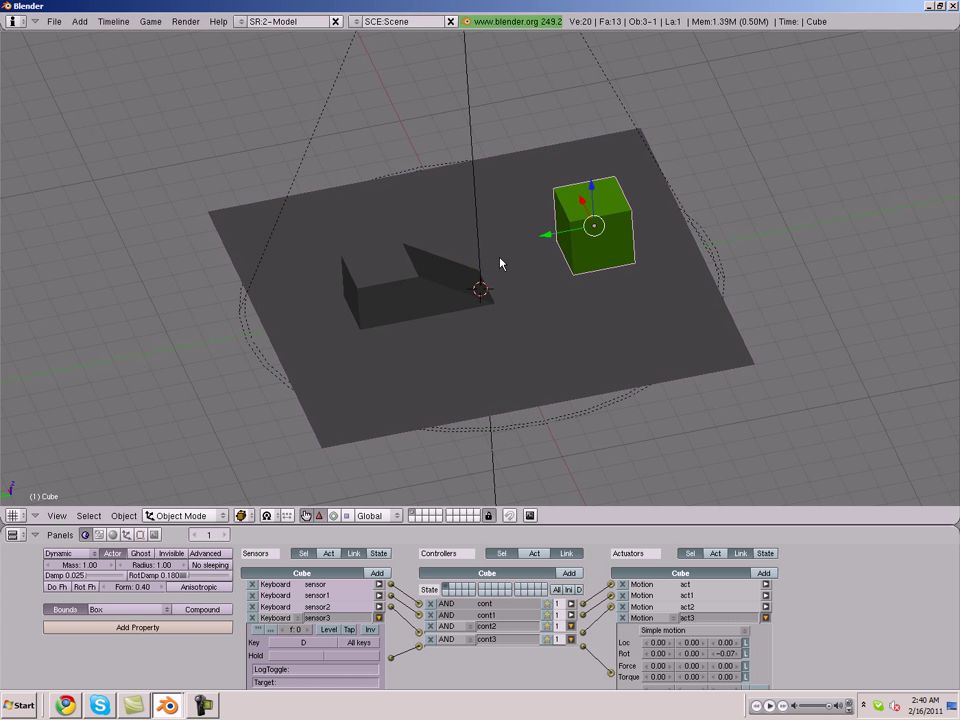
{"action": "key", "text": "p"}
{"action": "key", "text": "Up"}
{"action": "key", "text": "w"}
{"action": "key", "text": "d"}
{"action": "key", "text": "s"}
{"action": "key", "text": "d"}
{"action": "key", "text": "w"}
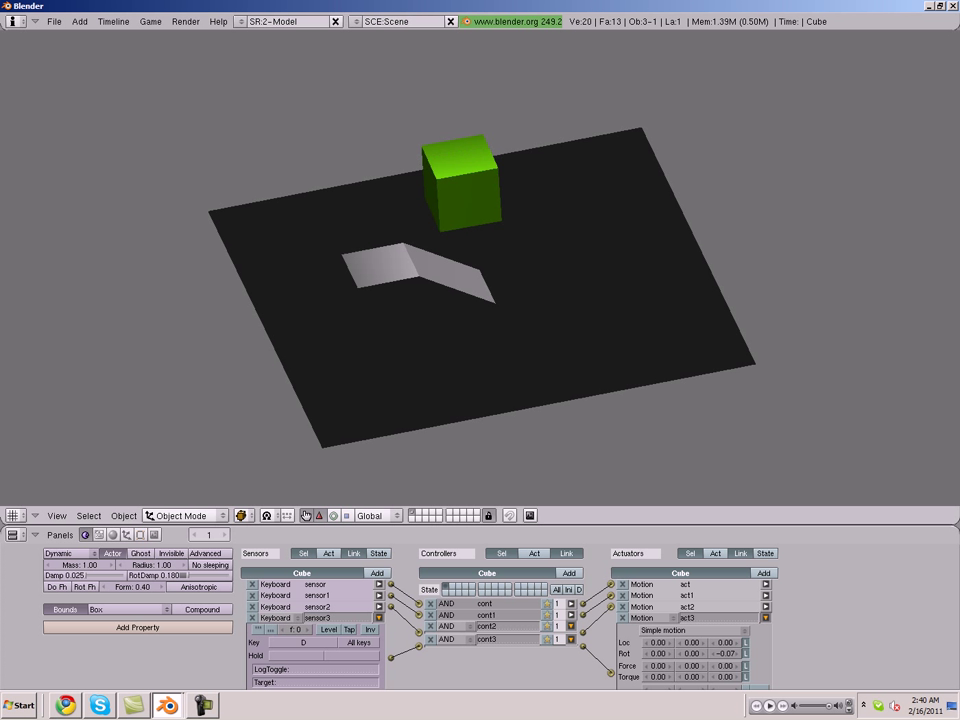
{"action": "key", "text": "Escape"}
Step: Add a camera, raise it along Z and move it along Y to a spot behind and above the green cube
{"action": "key", "text": "space"}
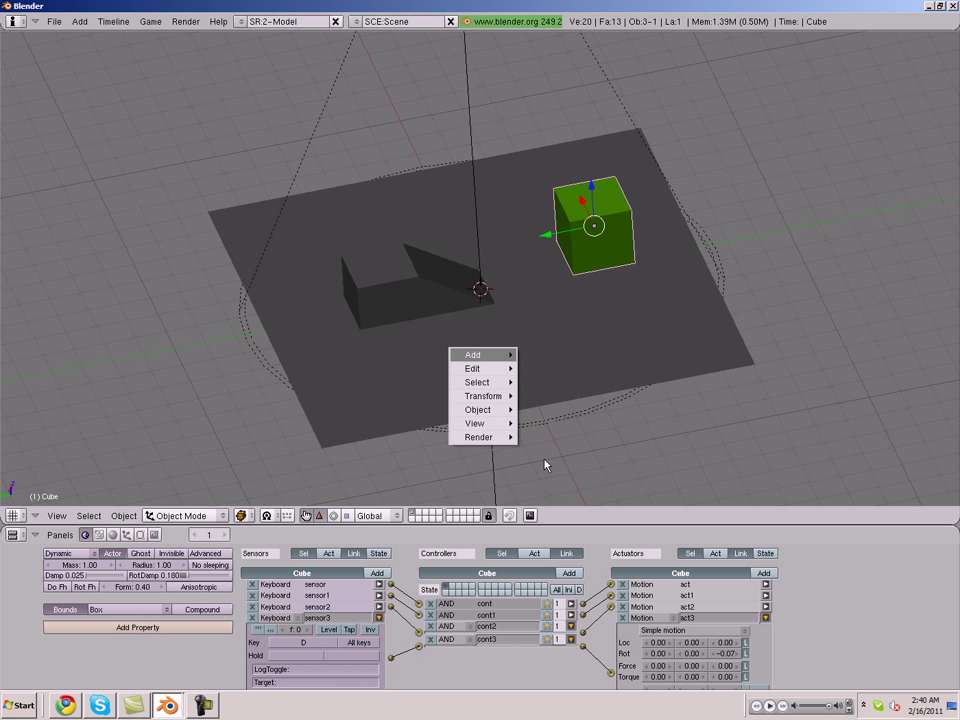
{"action": "scroll", "coordinate": [470, 260], "scroll_direction": "down", "scroll_amount": 2}
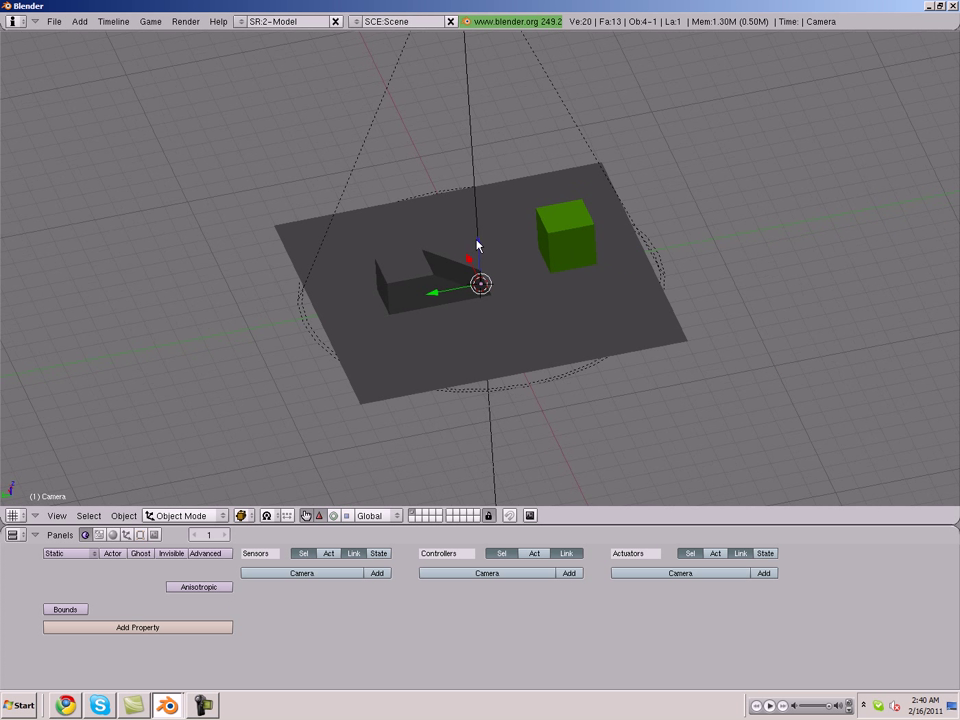
{"action": "key", "text": "g"}
{"action": "key", "text": "z"}
{"action": "left_click", "coordinate": [484, 127]}
{"action": "key", "text": "g"}
{"action": "key", "text": "y"}
{"action": "left_click", "coordinate": [633, 181]}
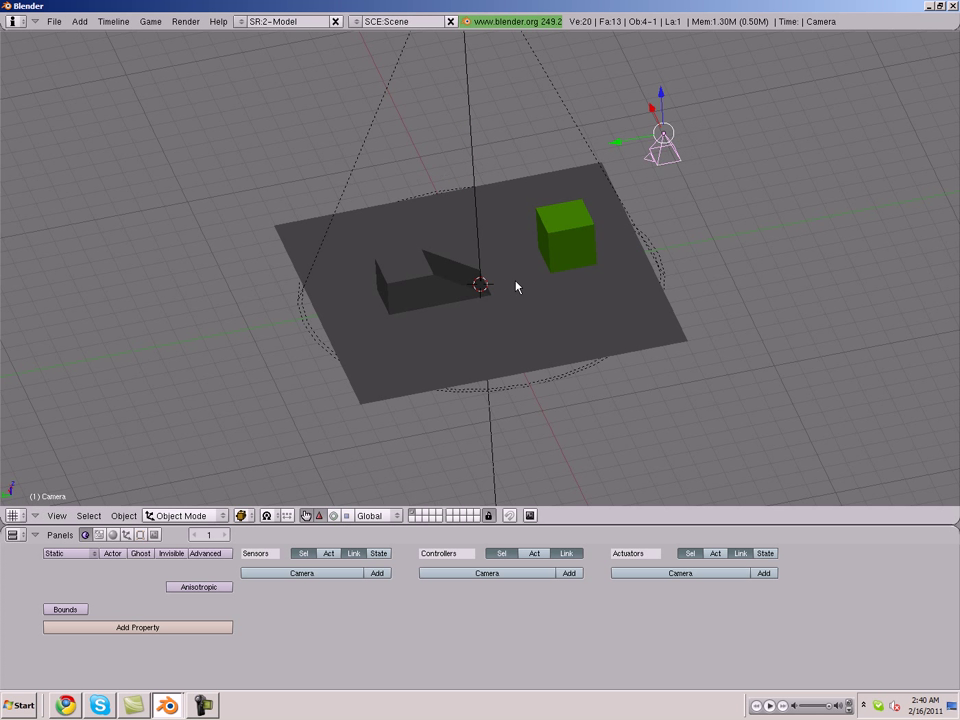
Step: Rotate the camera about 65 degrees around the global X axis so it faces the green cube and ramp
{"action": "middle_click_drag", "start_coordinate": [562, 280], "coordinate": [439, 386]}
{"action": "middle_click_drag", "start_coordinate": [664, 242], "coordinate": [747, 311]}
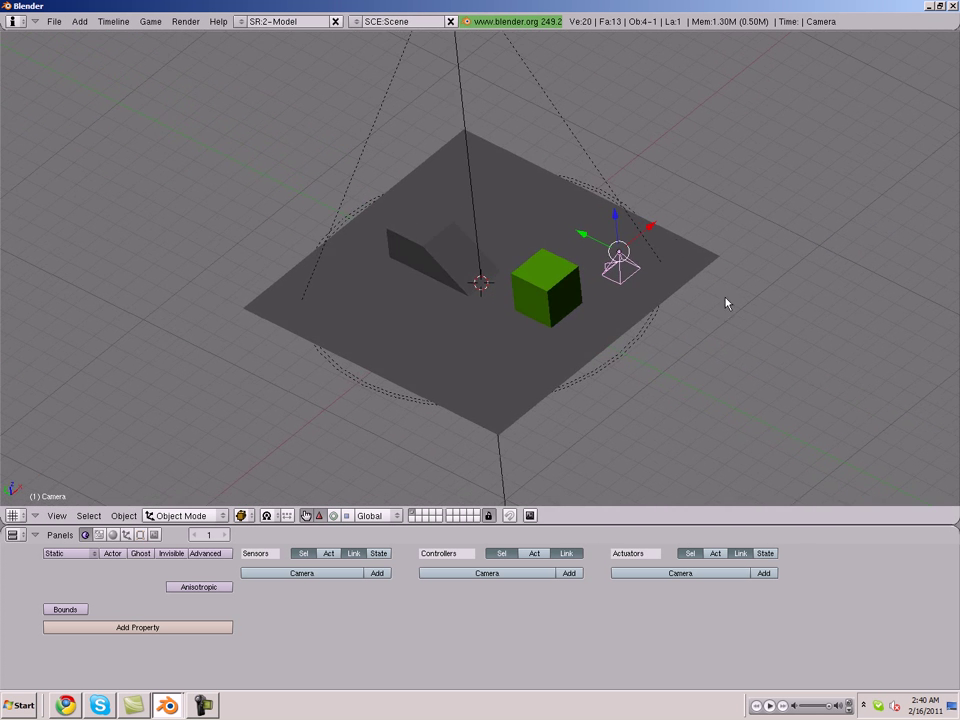
{"action": "key", "text": "r"}
{"action": "key", "text": "x"}
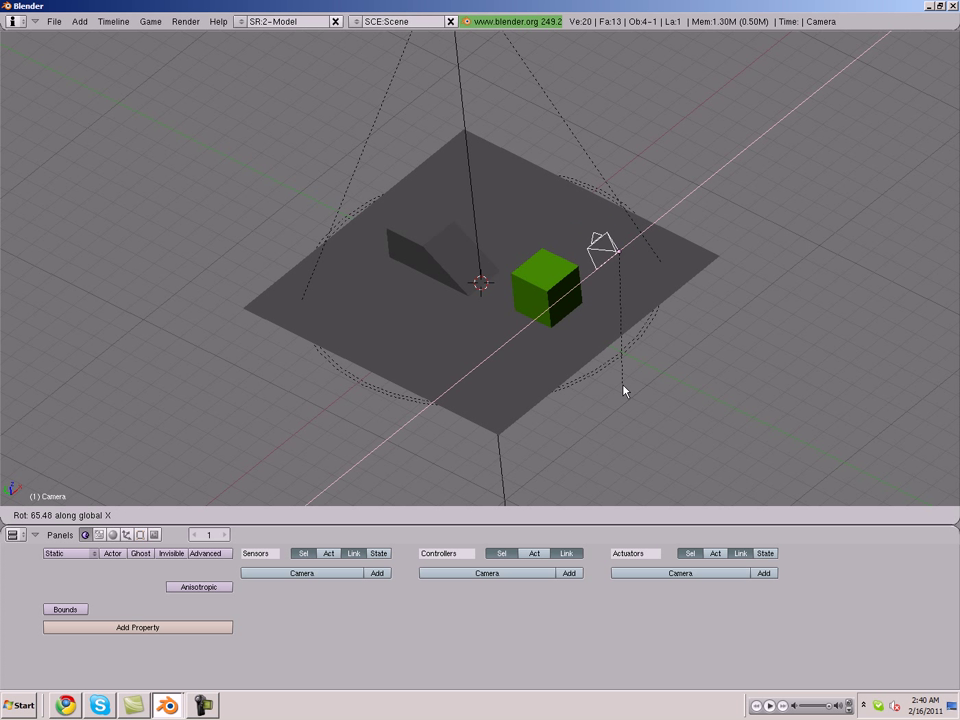
{"action": "left_click", "coordinate": [623, 390]}
Step: Parent the camera to the green cube
{"action": "middle_click_drag", "start_coordinate": [624, 388], "coordinate": [673, 205]}
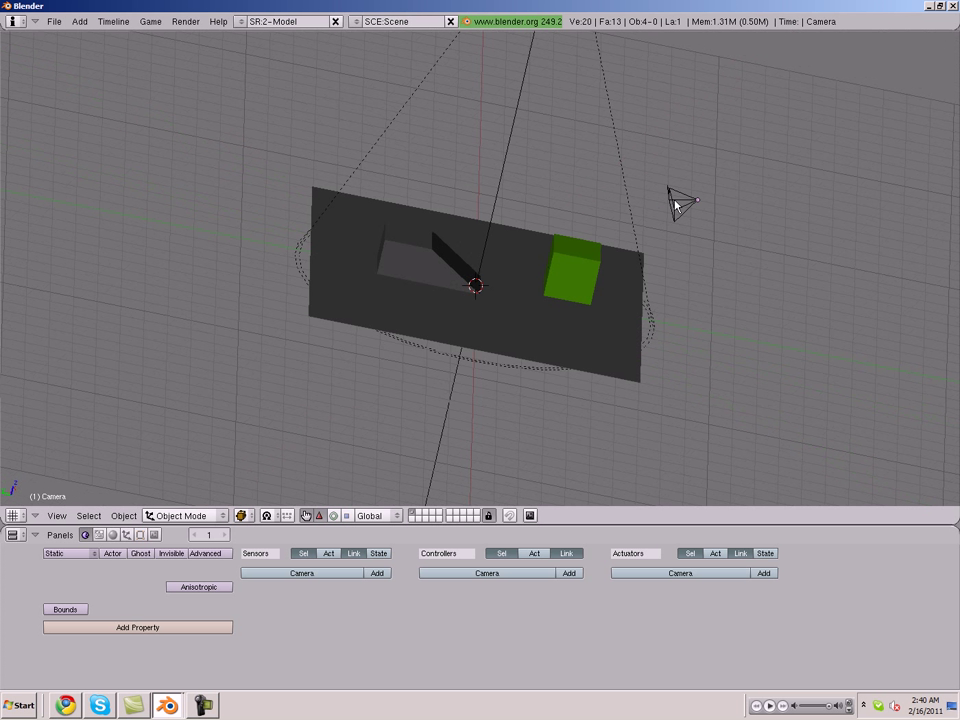
{"action": "right_click", "coordinate": [675, 205]}
{"action": "middle_click_drag", "start_coordinate": [429, 294], "coordinate": [533, 239]}
{"action": "right_click", "coordinate": [533, 239]}
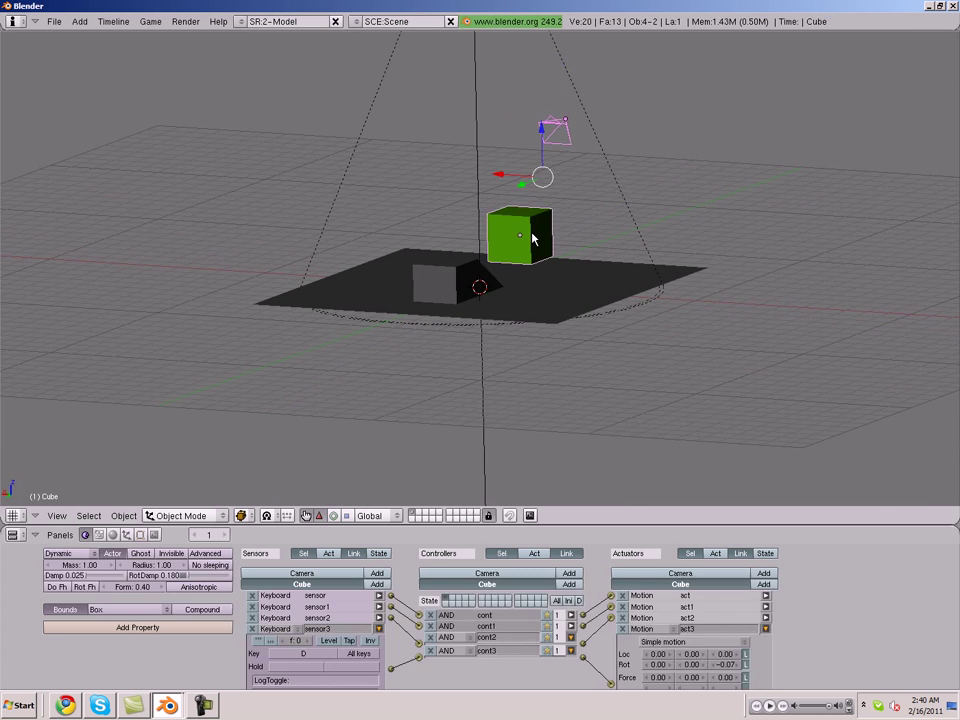
{"action": "key", "text": "ctrl+p"}
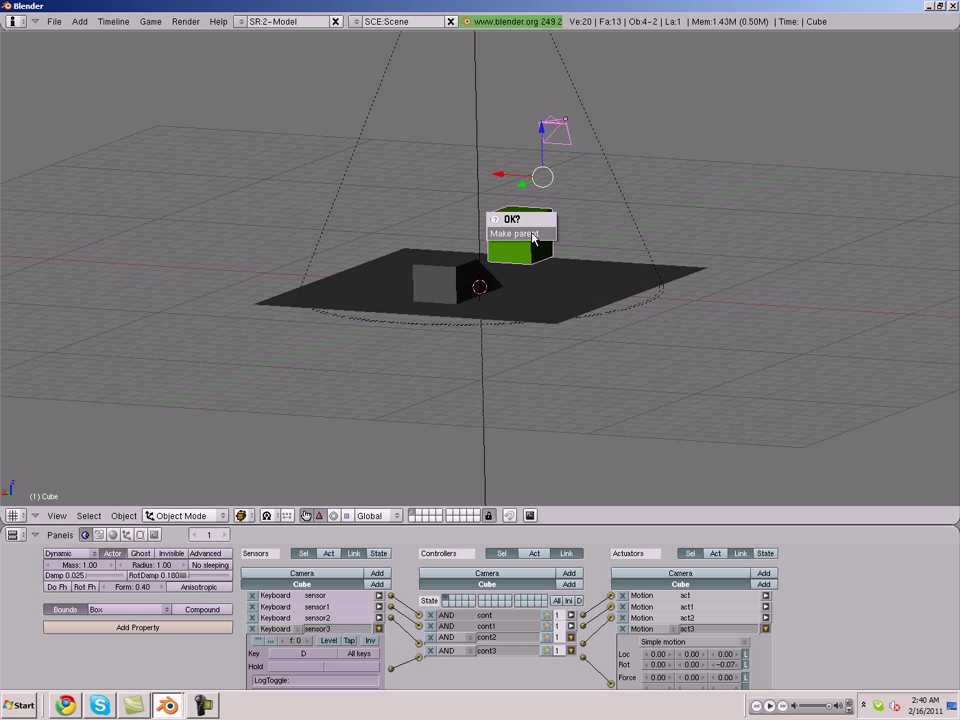
{"action": "left_click", "coordinate": [533, 234]}
Step: Switch to the camera view, run the game and drive the cube with W, A, S and D to test the follow camera and ramp
{"action": "key", "text": "KP_0"}
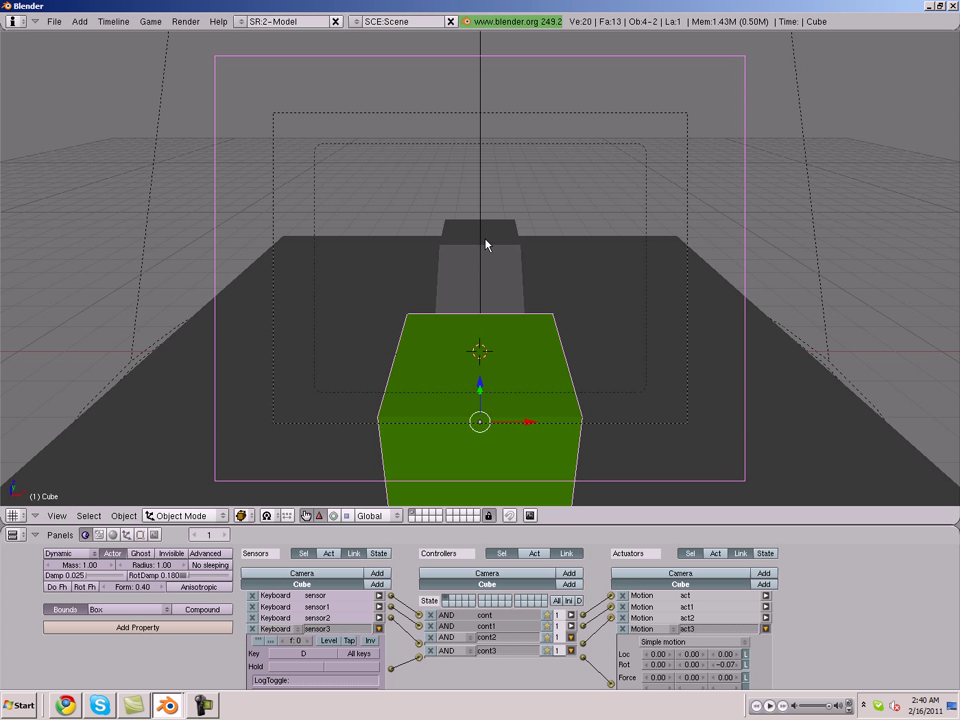
{"action": "key", "text": "p"}
{"action": "key", "text": "w"}
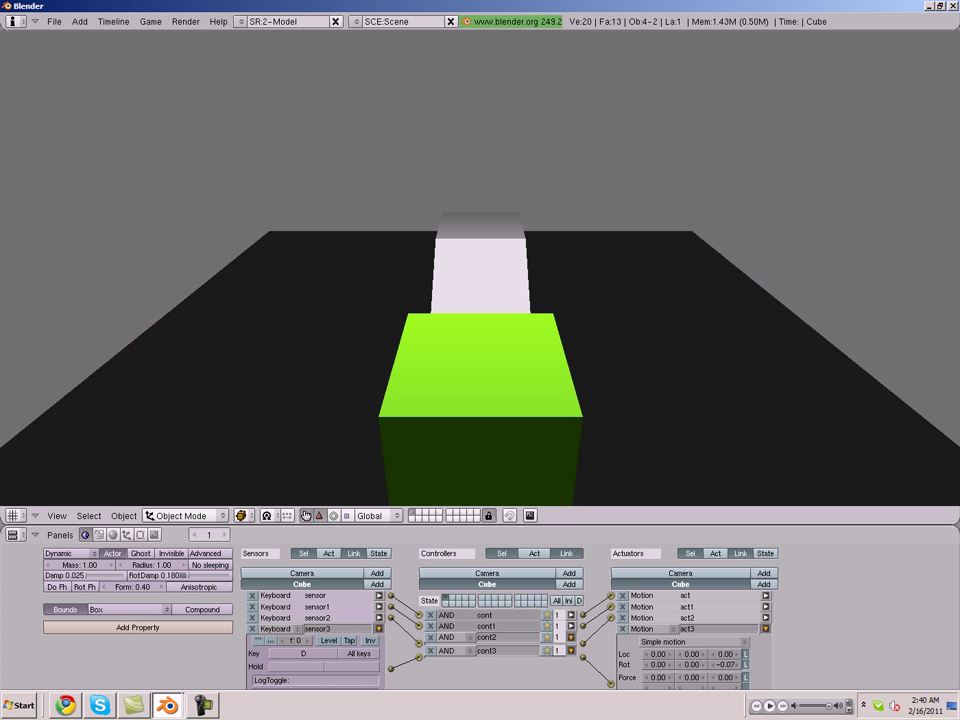
{"action": "key", "text": "a"}
{"action": "key", "text": "d"}
{"action": "key", "text": "a"}
{"action": "key", "text": "w"}
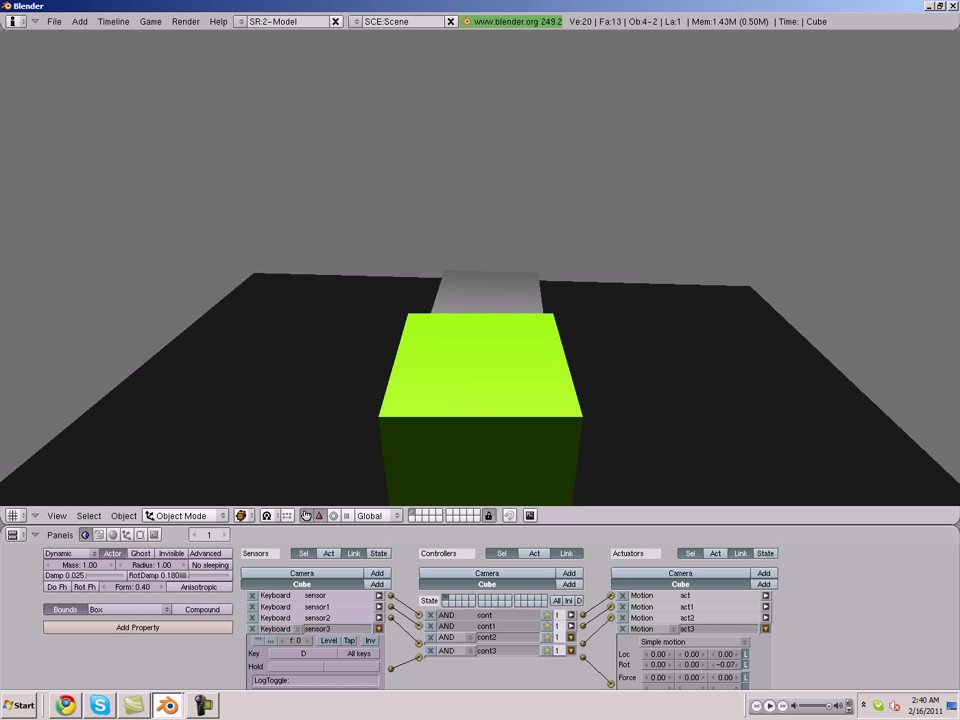
{"action": "key", "text": "s"}
{"action": "key", "text": "d"}
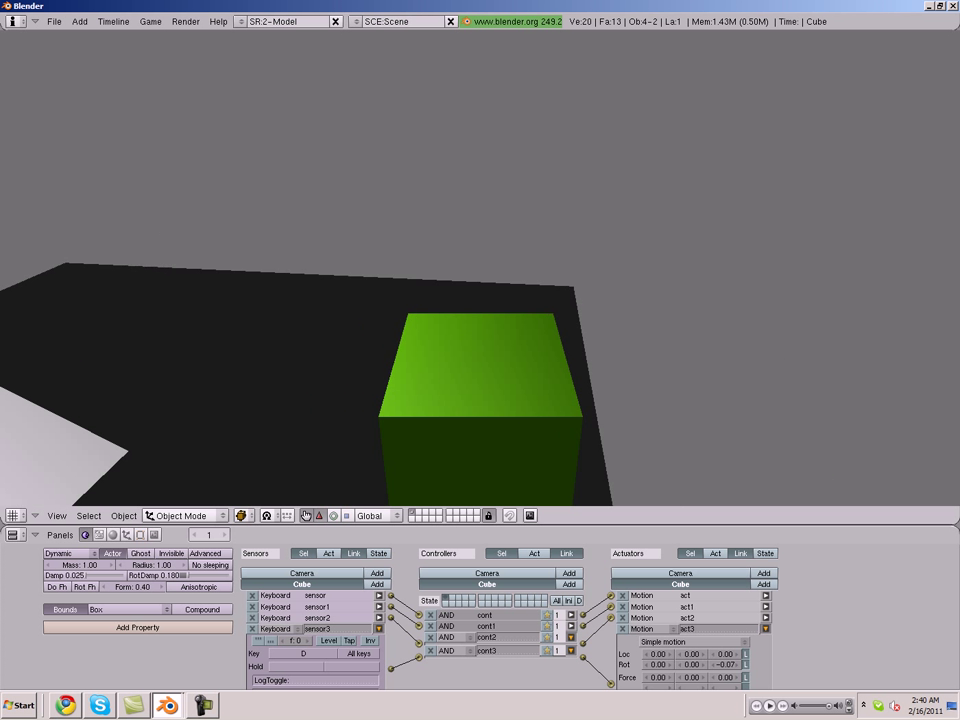
{"action": "key", "text": "a"}
{"action": "key", "text": "w"}
{"action": "key", "text": "a"}
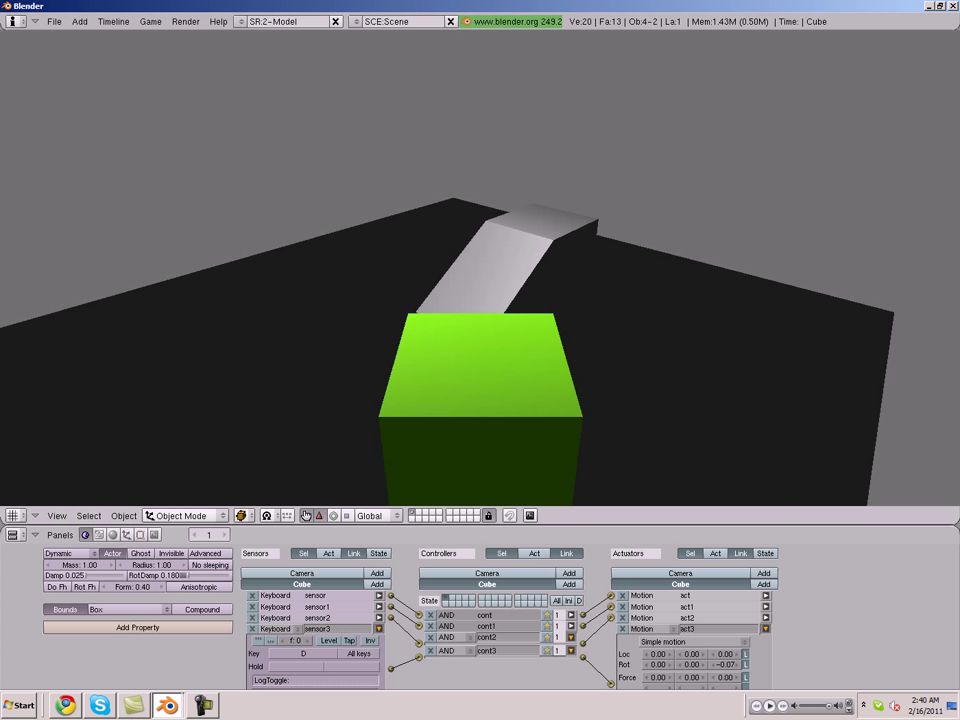
{"action": "key", "text": "a"}
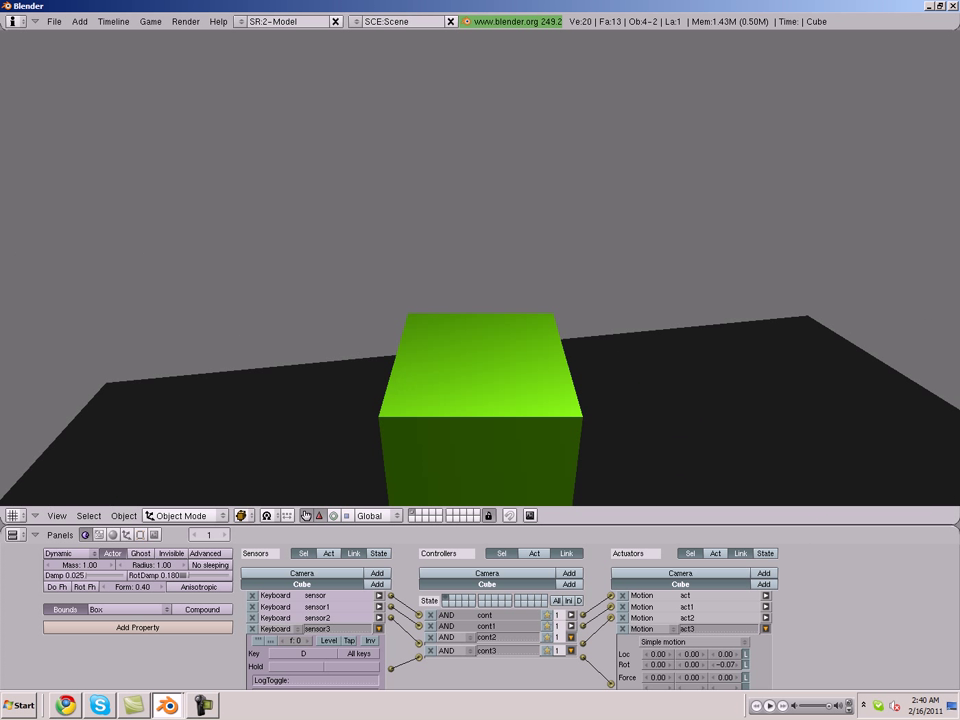
{"action": "key", "text": "Escape"}
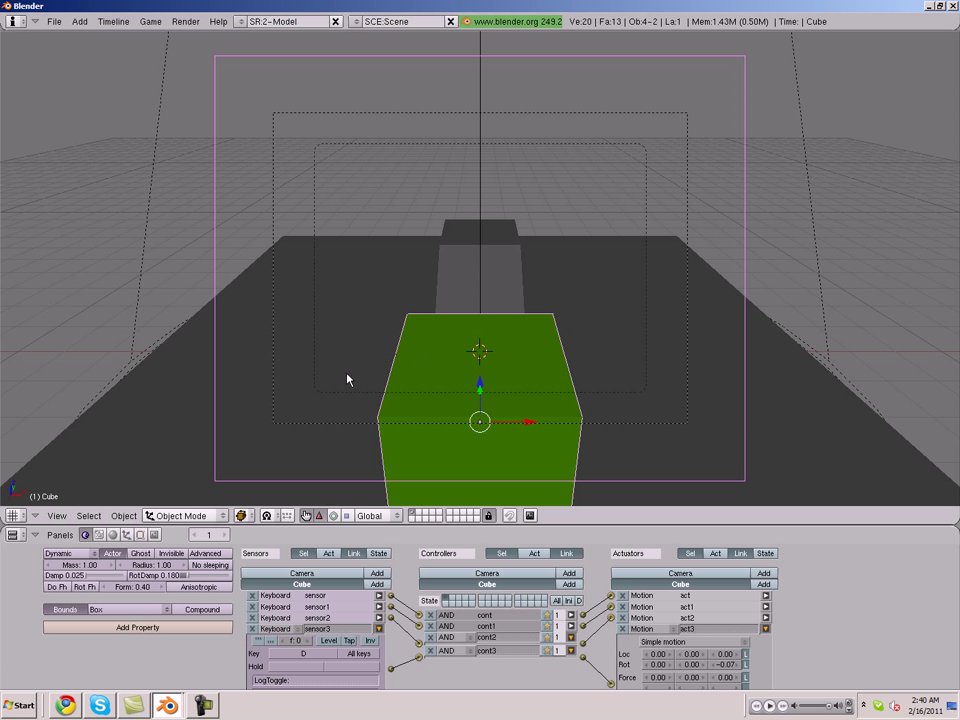
{"action": "left_click", "coordinate": [208, 712]}
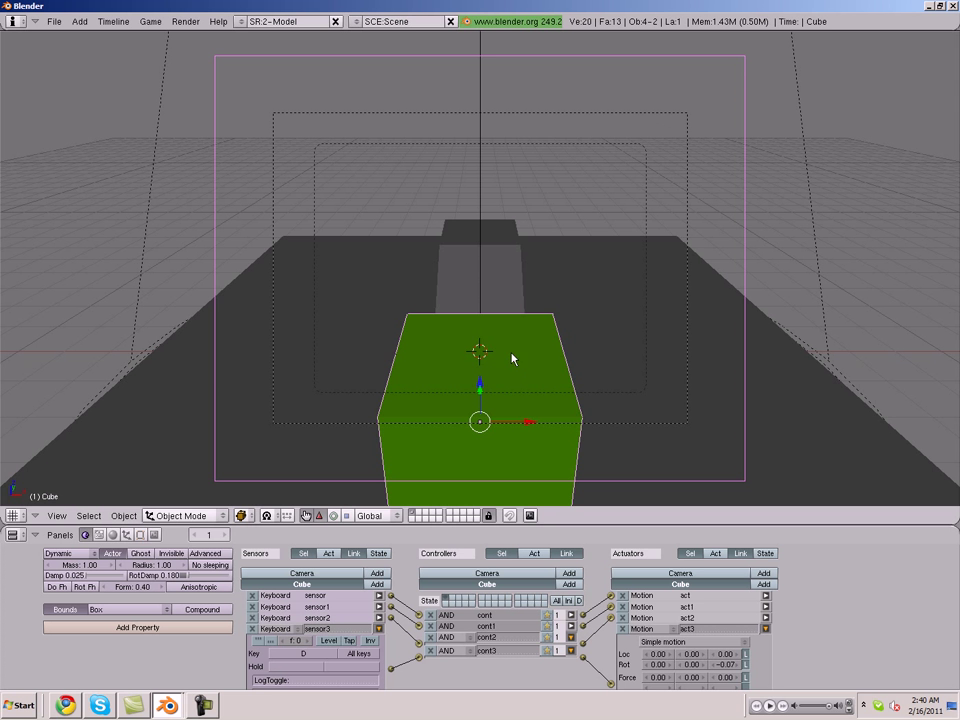
Step: Give the camera object an Always sensor, an AND controller and an actuator of type Camera
{"action": "middle_click_drag", "start_coordinate": [431, 345], "coordinate": [673, 163]}
{"action": "right_click", "coordinate": [676, 162]}
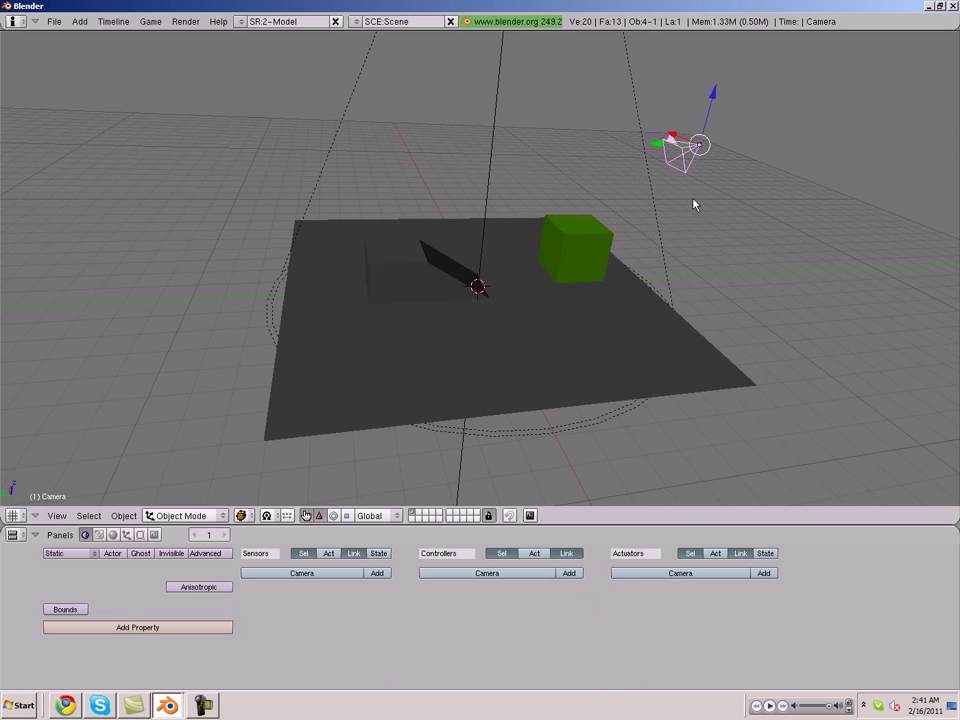
{"action": "left_click", "coordinate": [379, 574]}
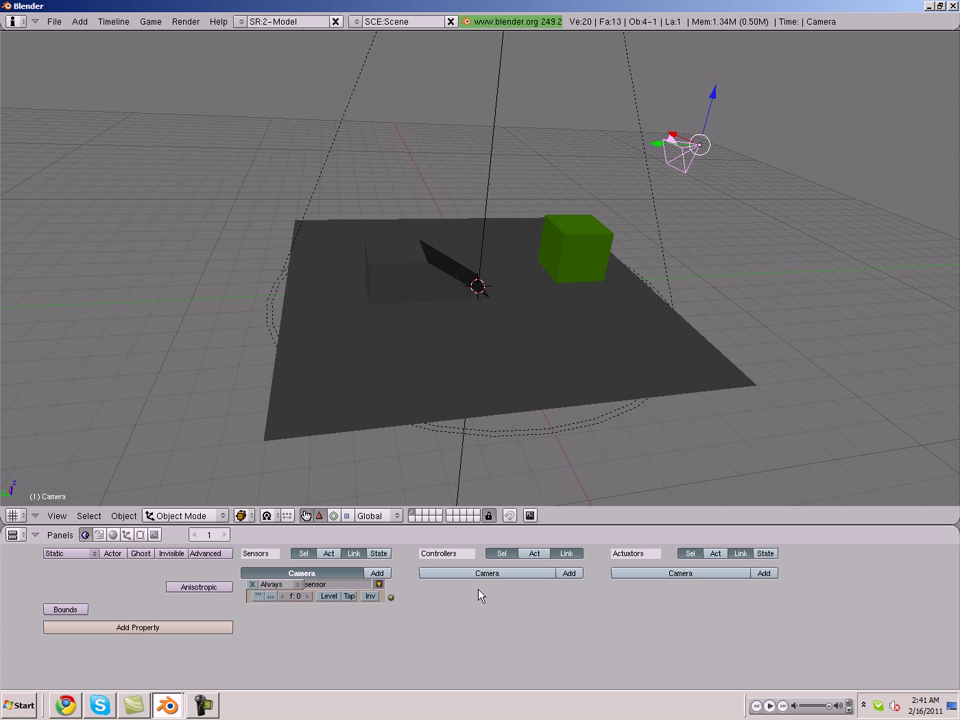
{"action": "left_click", "coordinate": [569, 573]}
{"action": "left_click", "coordinate": [775, 579]}
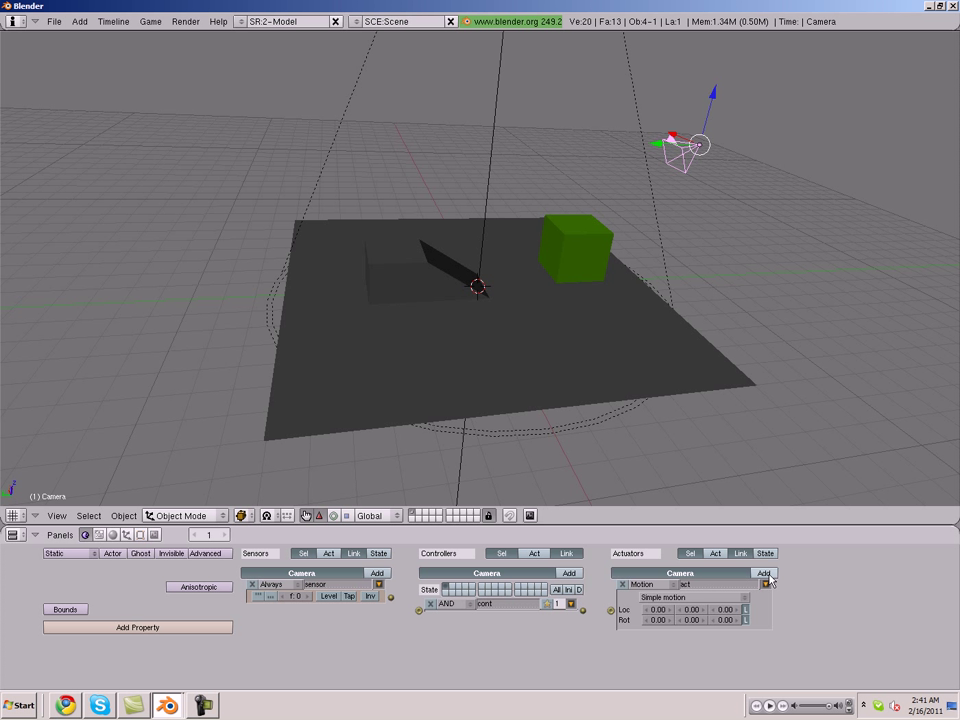
{"action": "left_click", "coordinate": [650, 584]}
{"action": "left_click", "coordinate": [651, 541]}
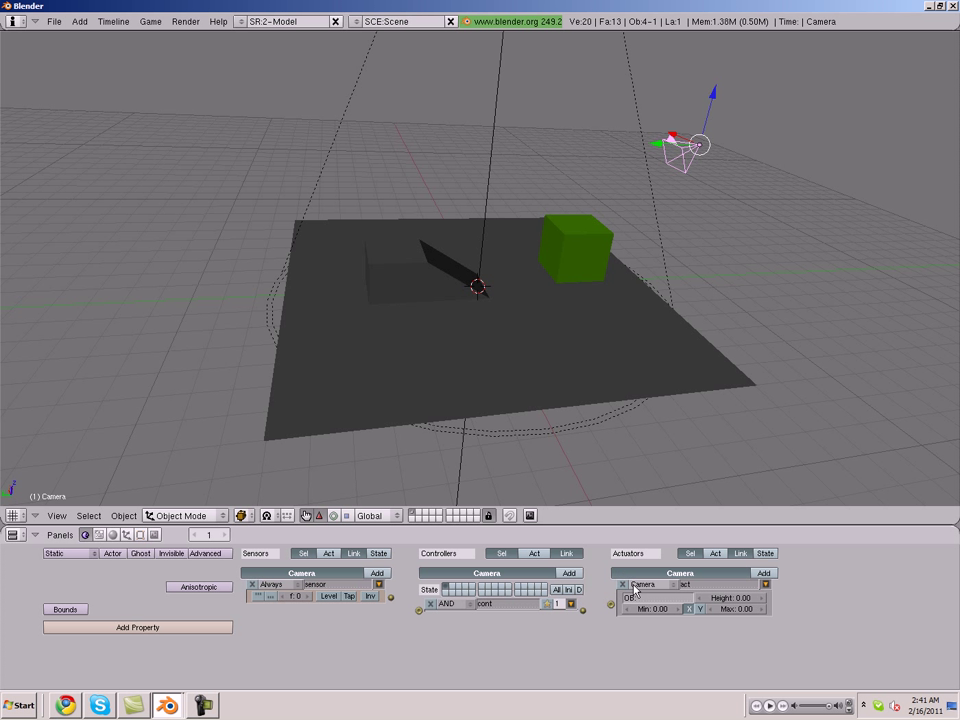
Step: Rename the green cube object as Player
{"action": "right_click", "coordinate": [584, 270]}
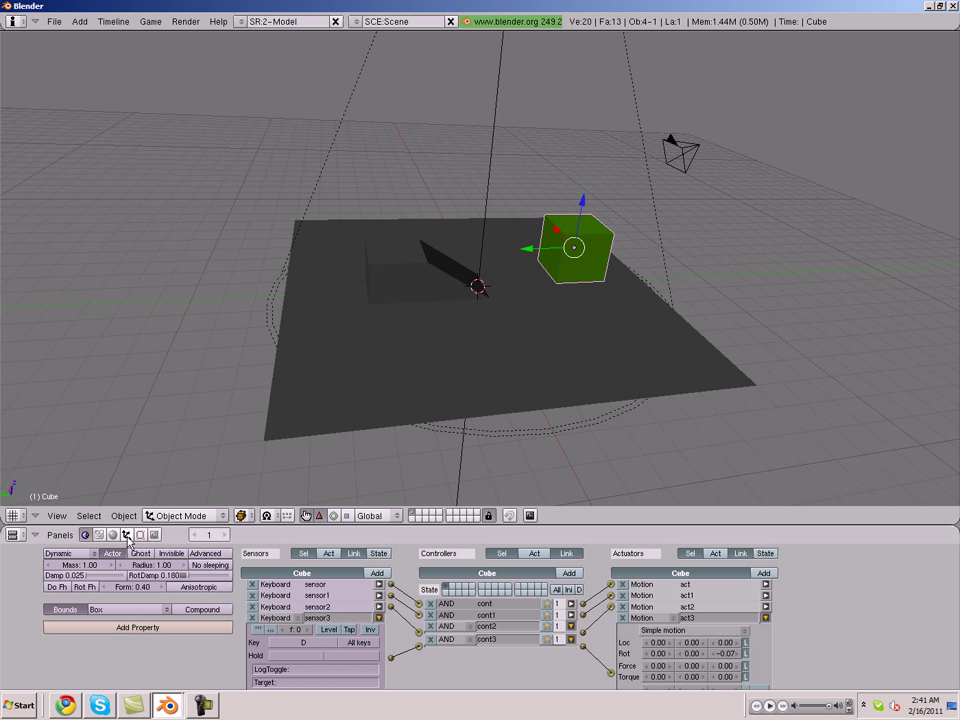
{"action": "key", "text": "F9"}
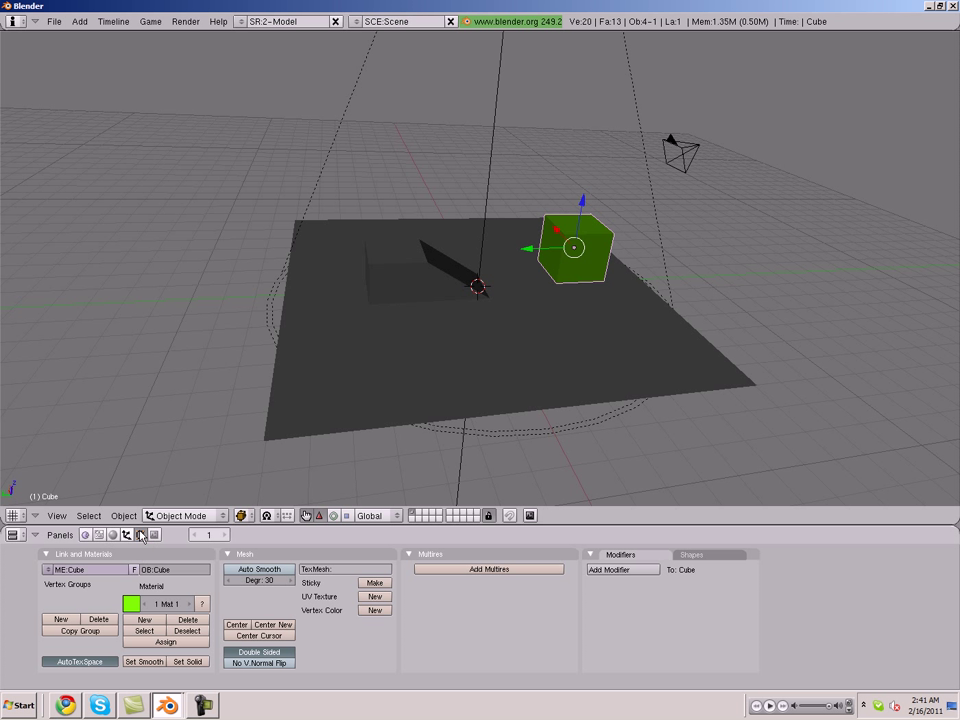
{"action": "left_click", "coordinate": [170, 576]}
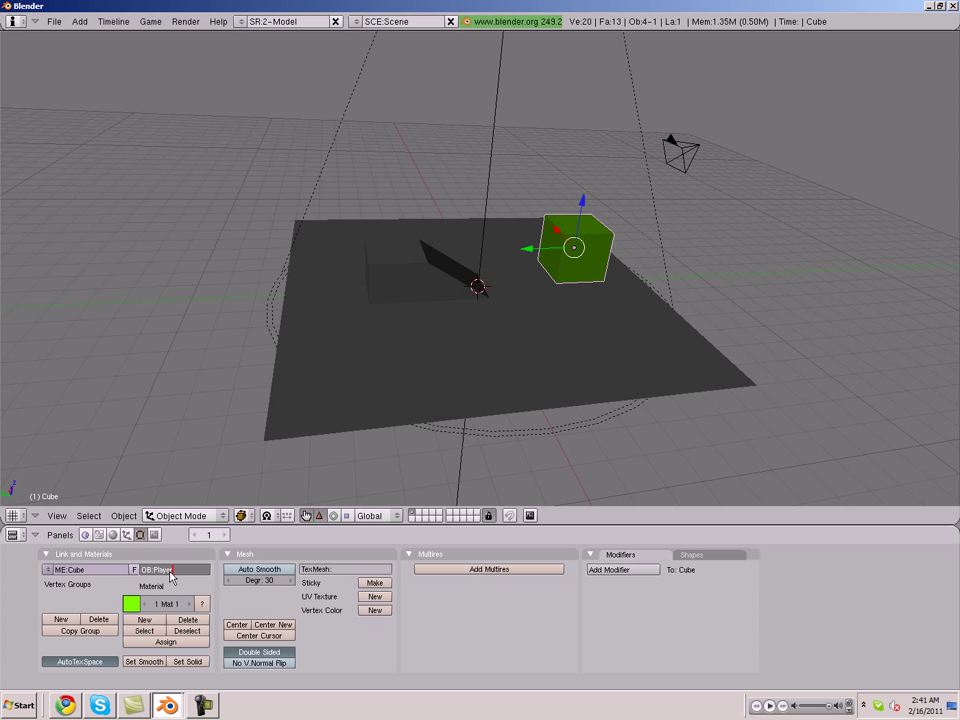
{"action": "type", "text": "Player"}
{"action": "key", "text": "Return"}
Step: Make Player the target object of the camera's Camera actuator and link its sensor, controller and actuator together
{"action": "right_click", "coordinate": [693, 152]}
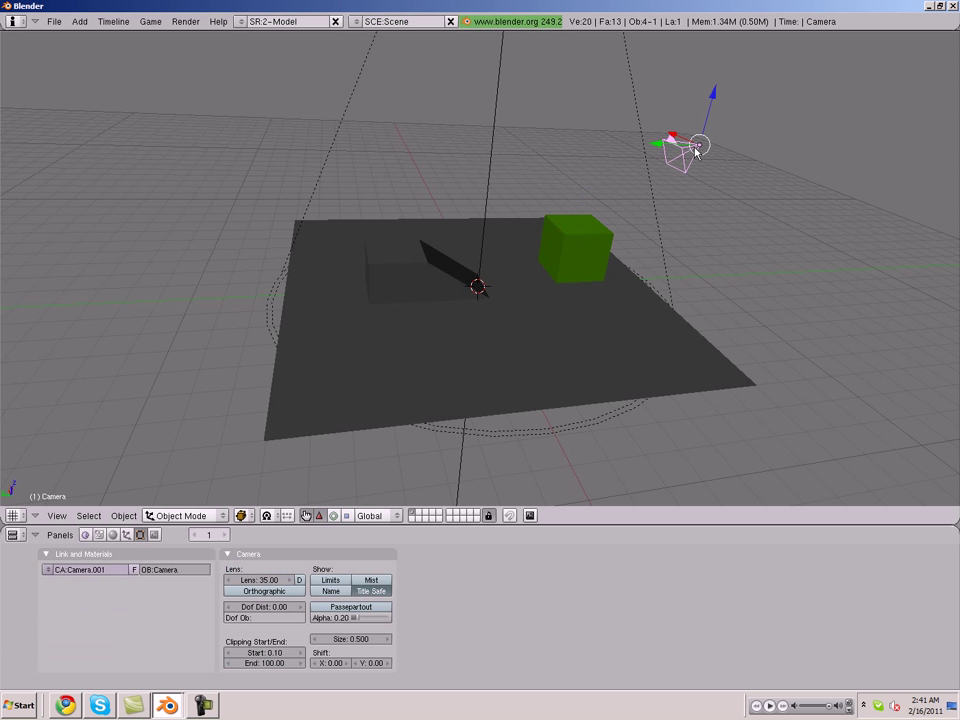
{"action": "left_click", "coordinate": [87, 536]}
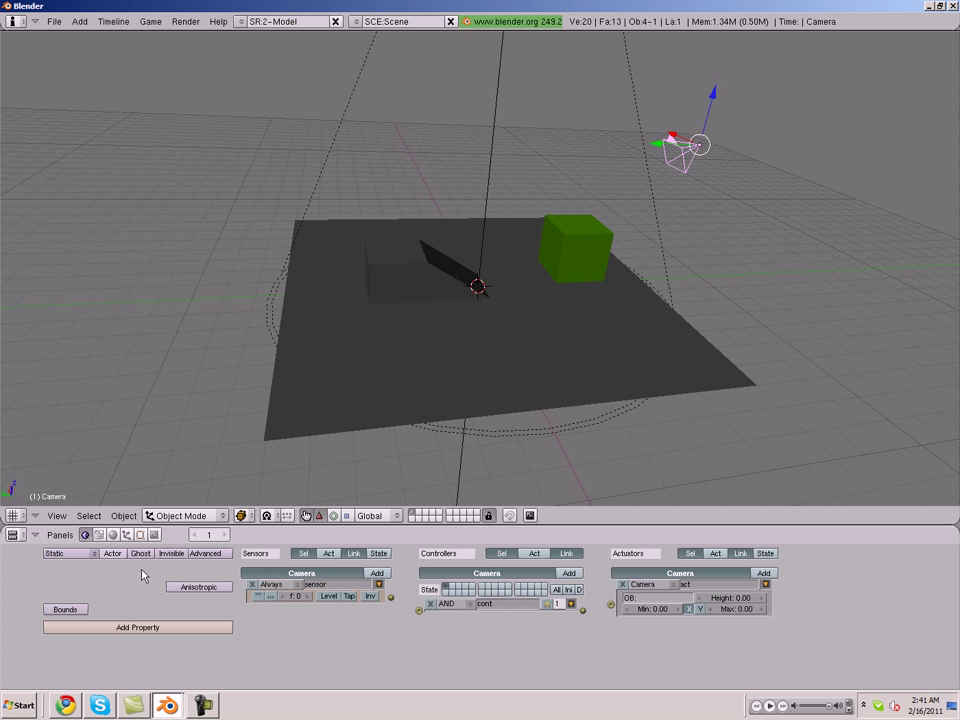
{"action": "left_click", "coordinate": [650, 598]}
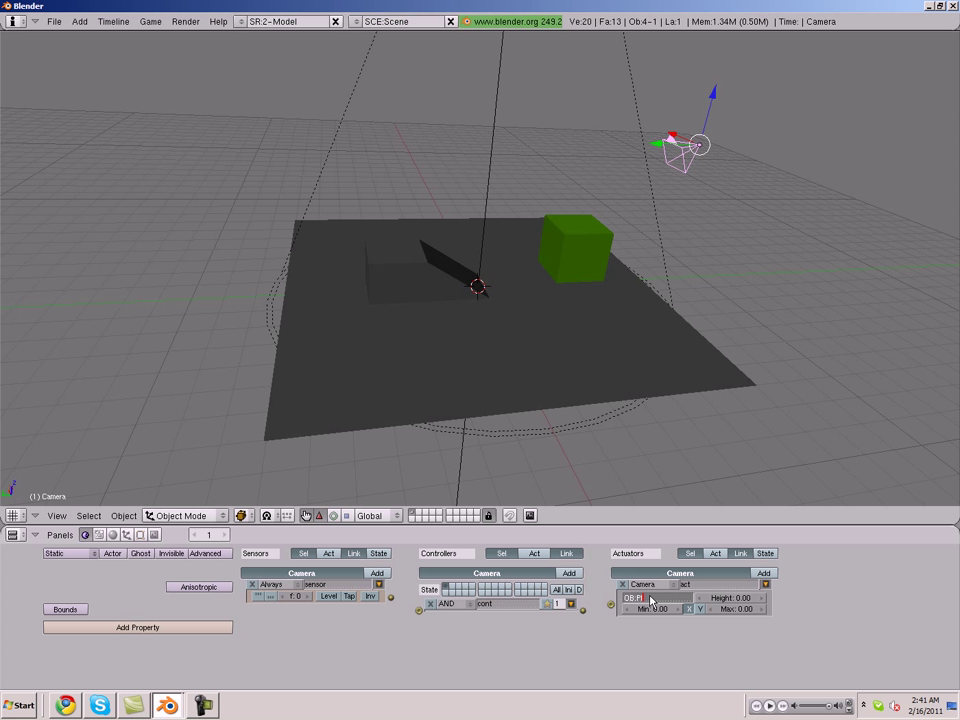
{"action": "type", "text": "Player"}
{"action": "key", "text": "Return"}
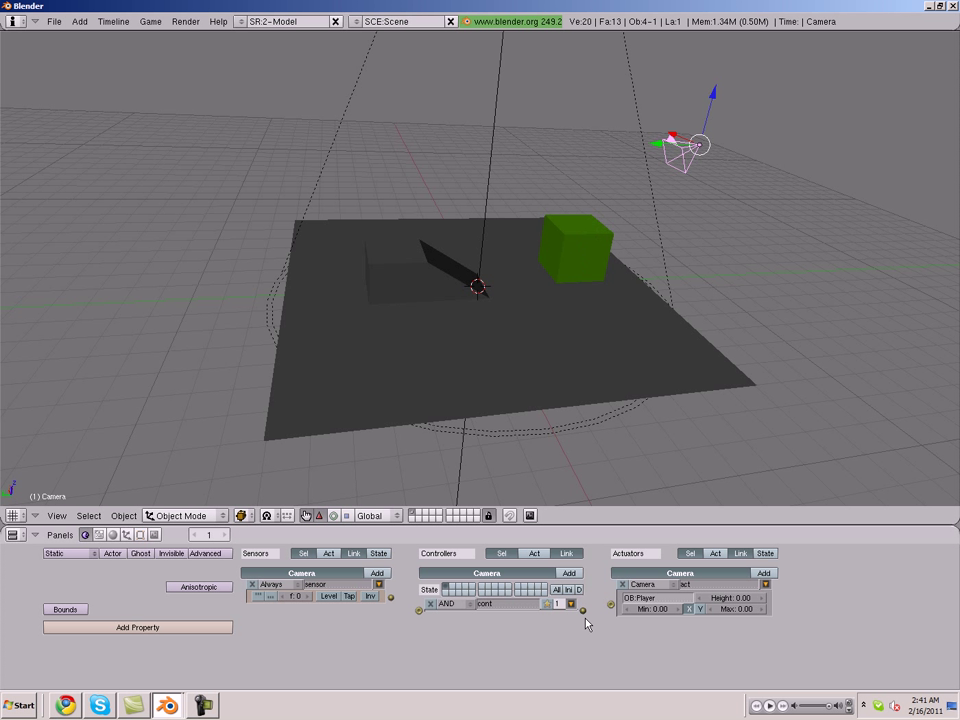
{"action": "left_click_drag", "start_coordinate": [600, 613], "coordinate": [611, 604]}
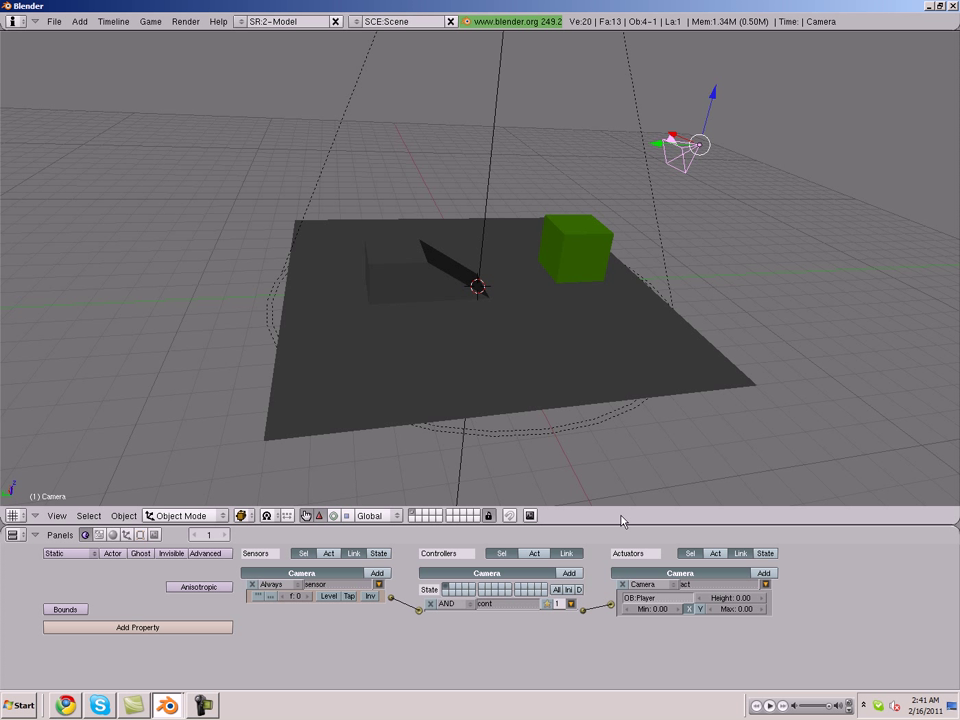
Step: Set the Camera actuator's Min to 5.31, Max to 8.32 and Height to 5.99
{"action": "middle_click_drag", "start_coordinate": [579, 364], "coordinate": [548, 383]}
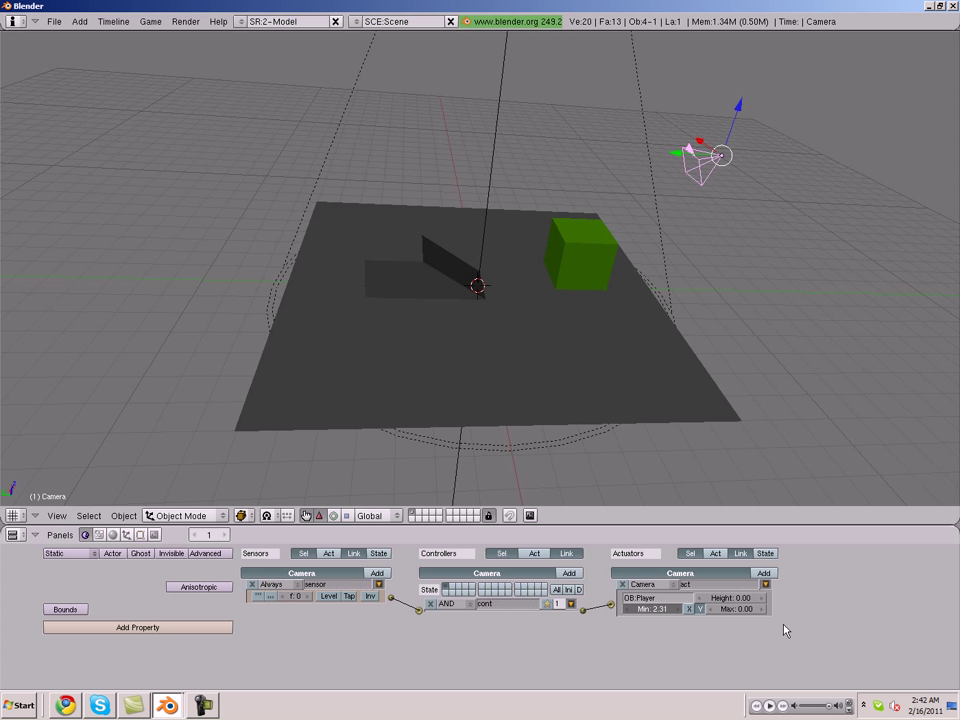
{"action": "left_click_drag", "start_coordinate": [785, 630], "coordinate": [864, 630]}
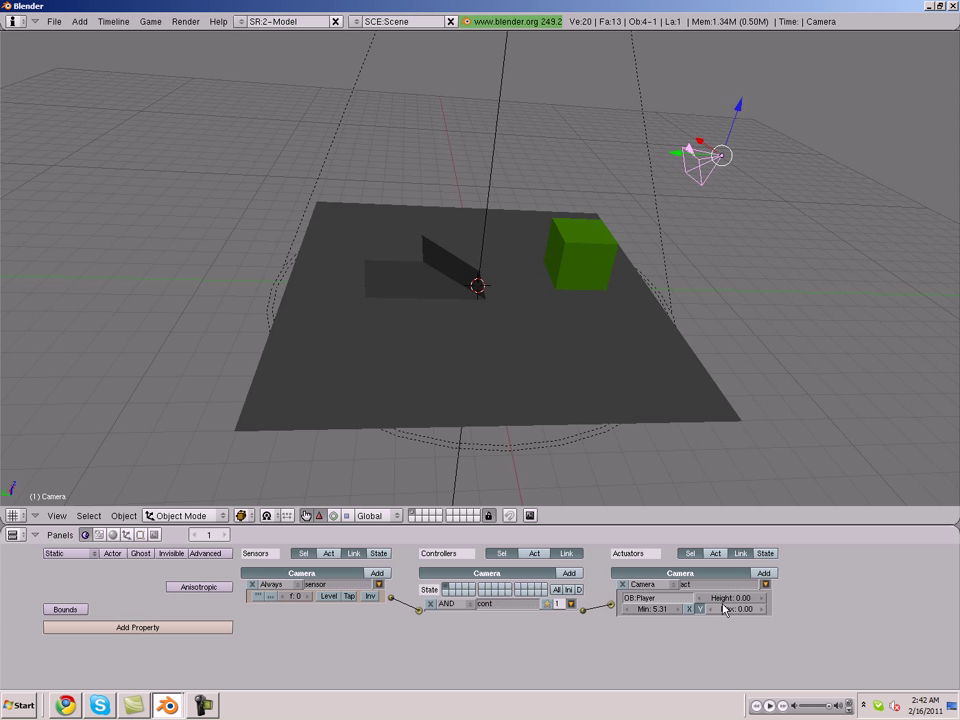
{"action": "left_click_drag", "start_coordinate": [720, 608], "coordinate": [958, 630]}
{"action": "left_click_drag", "start_coordinate": [720, 609], "coordinate": [792, 630]}
{"action": "left_click_drag", "start_coordinate": [725, 598], "coordinate": [876, 628]}
{"action": "left_click_drag", "start_coordinate": [733, 604], "coordinate": [652, 610]}
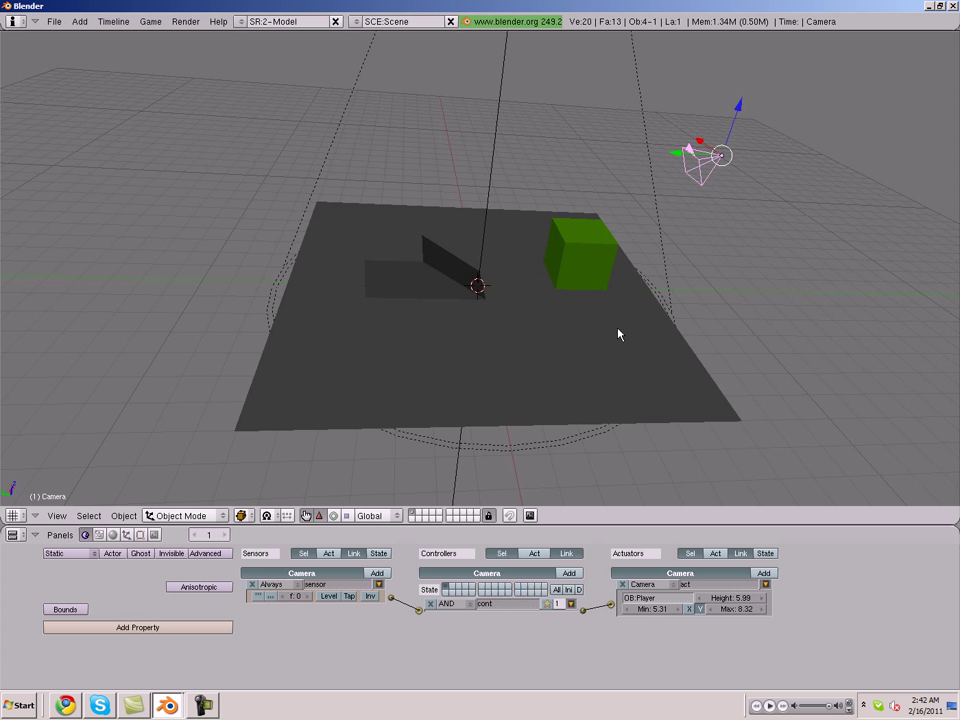
Step: Run the game from the camera view and drive the cube around the ramp to test the Camera actuator
{"action": "key", "text": "KP_0"}
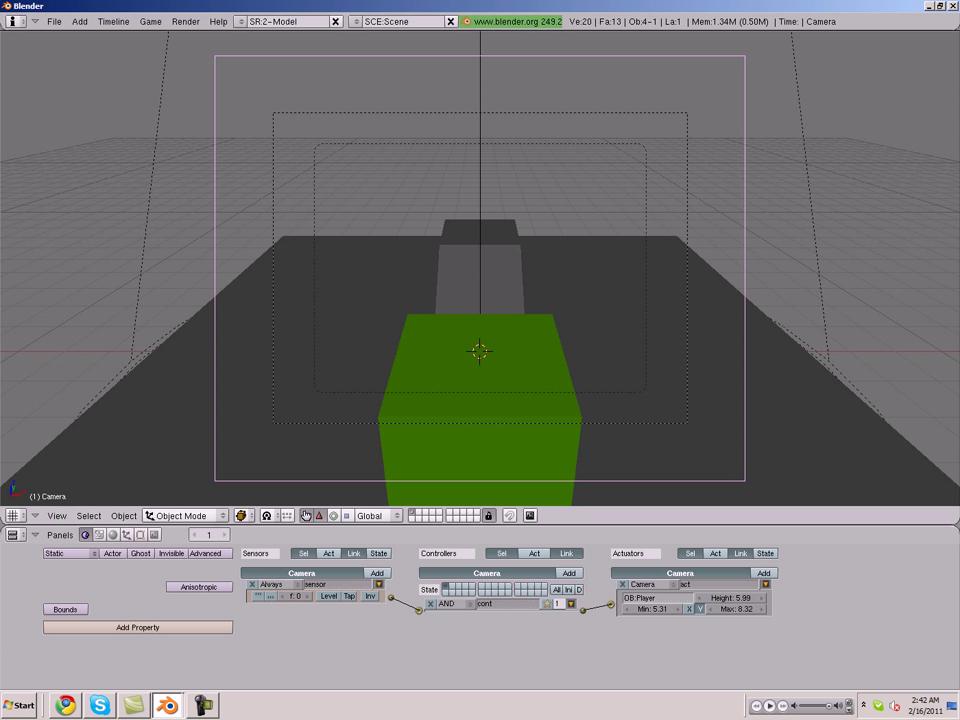
{"action": "key", "text": "p"}
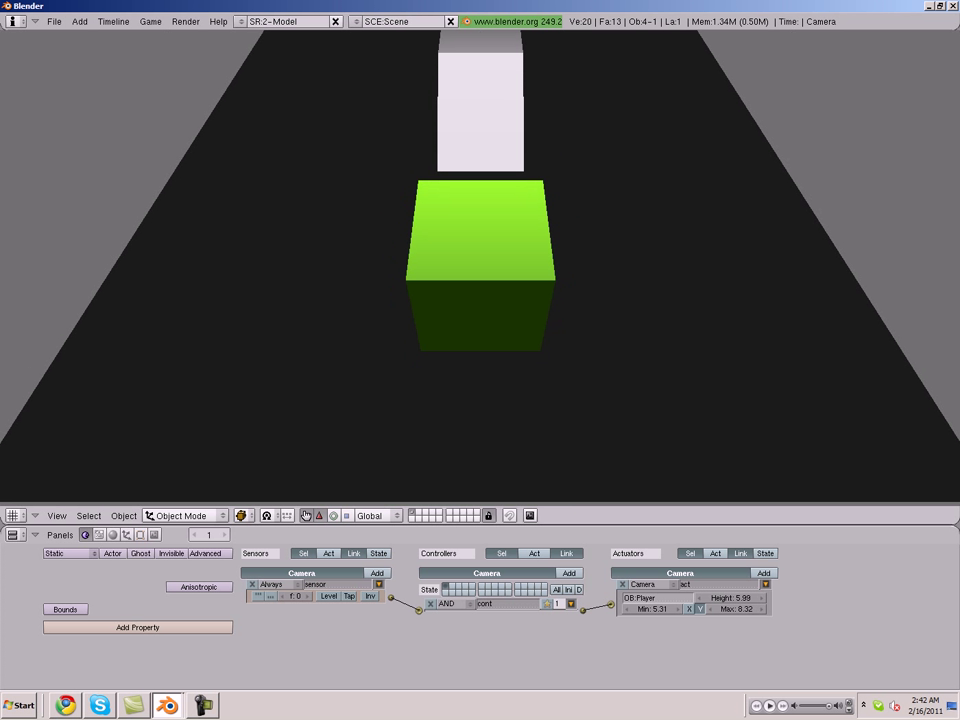
{"action": "key", "text": "Left"}
{"action": "key", "text": "Up"}
{"action": "key", "text": "Left"}
{"action": "key", "text": "Right"}
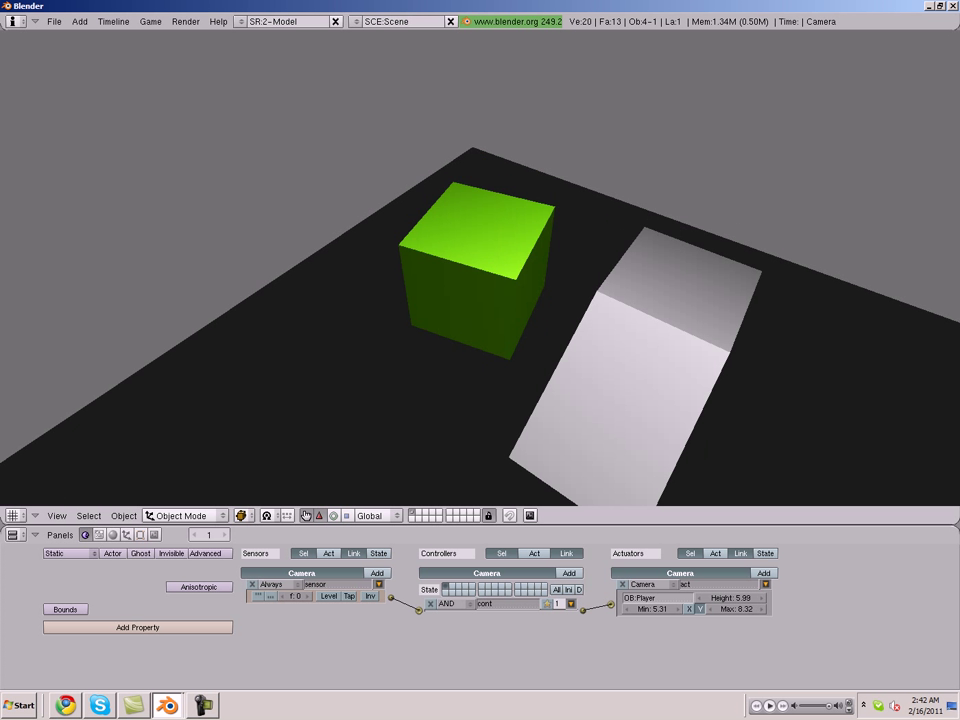
{"action": "key", "text": "Left"}
{"action": "key", "text": "Escape"}
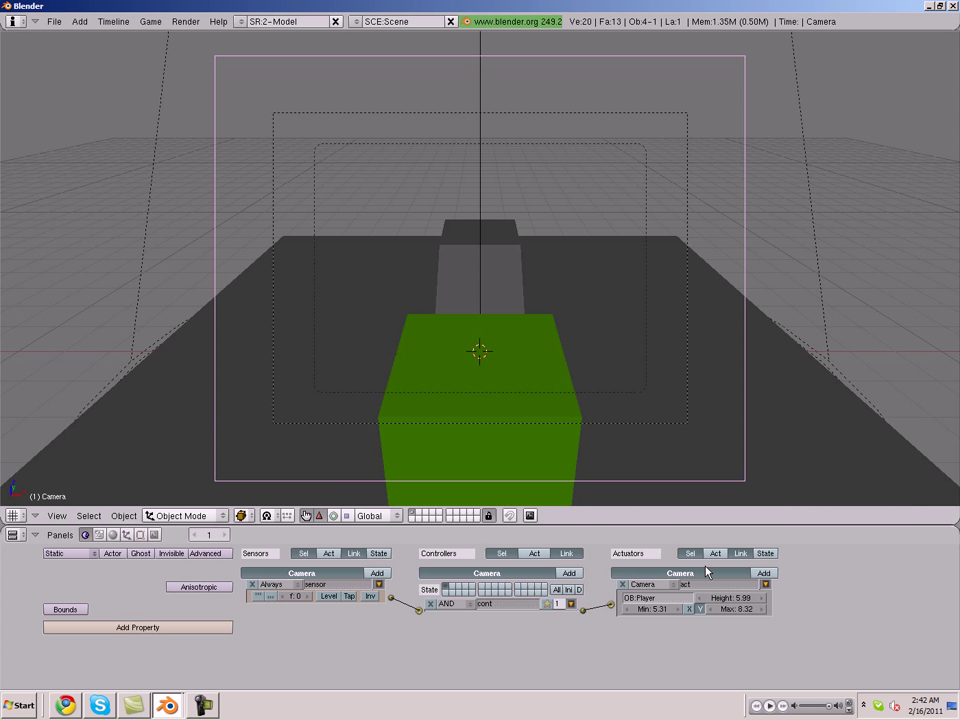
Step: Lower the Camera actuator's Height to 2.02 and test it by turning the cube in the running game
{"action": "left_click_drag", "start_coordinate": [726, 599], "coordinate": [668, 602]}
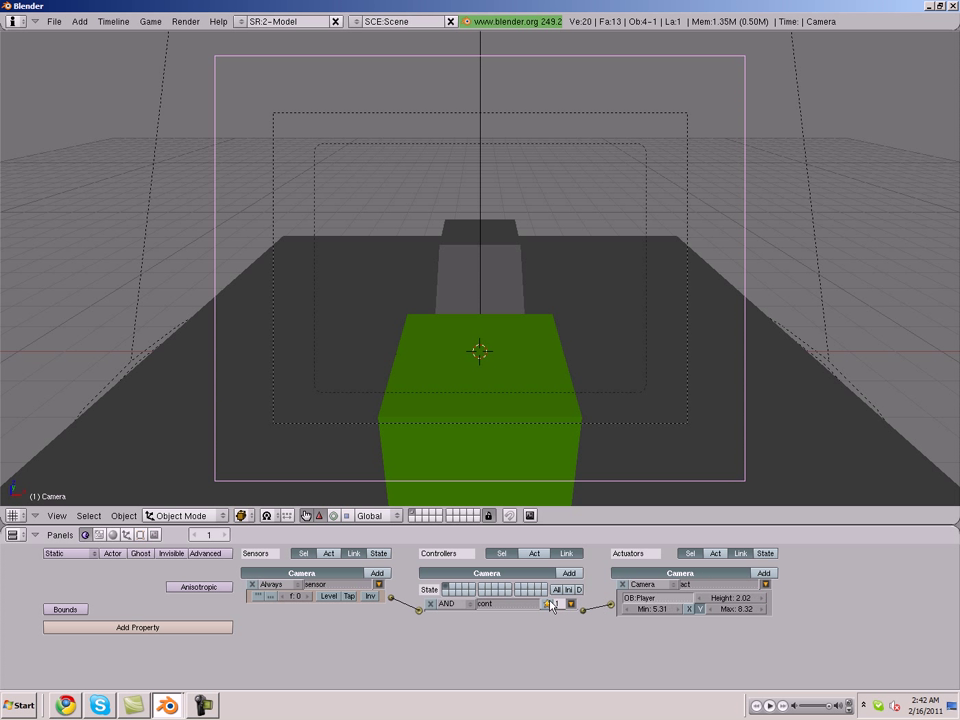
{"action": "key", "text": "p"}
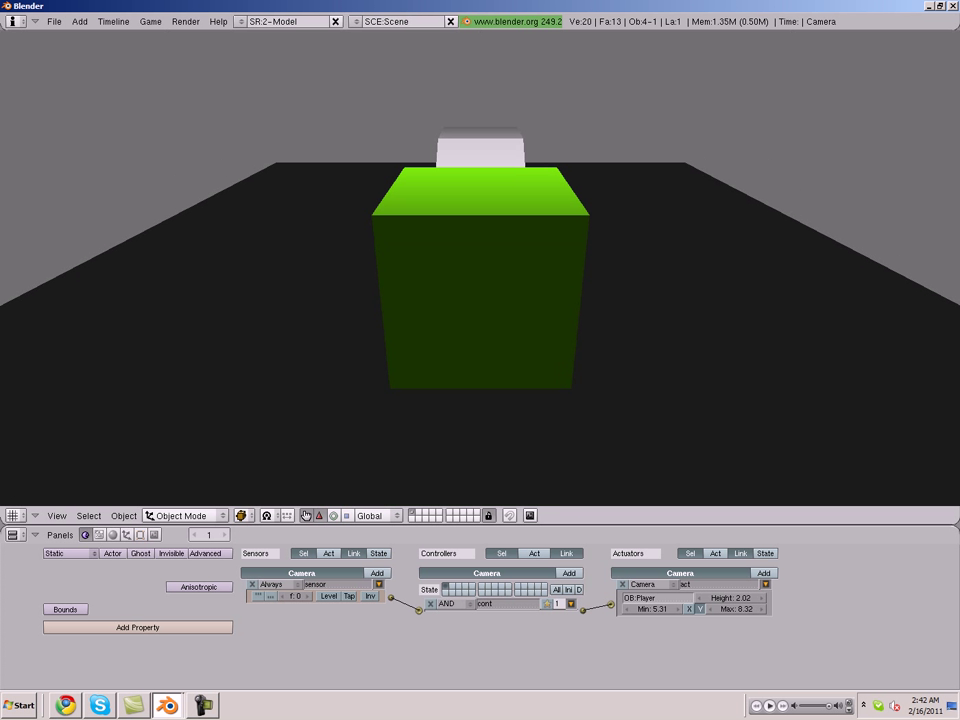
{"action": "key", "text": "Left"}
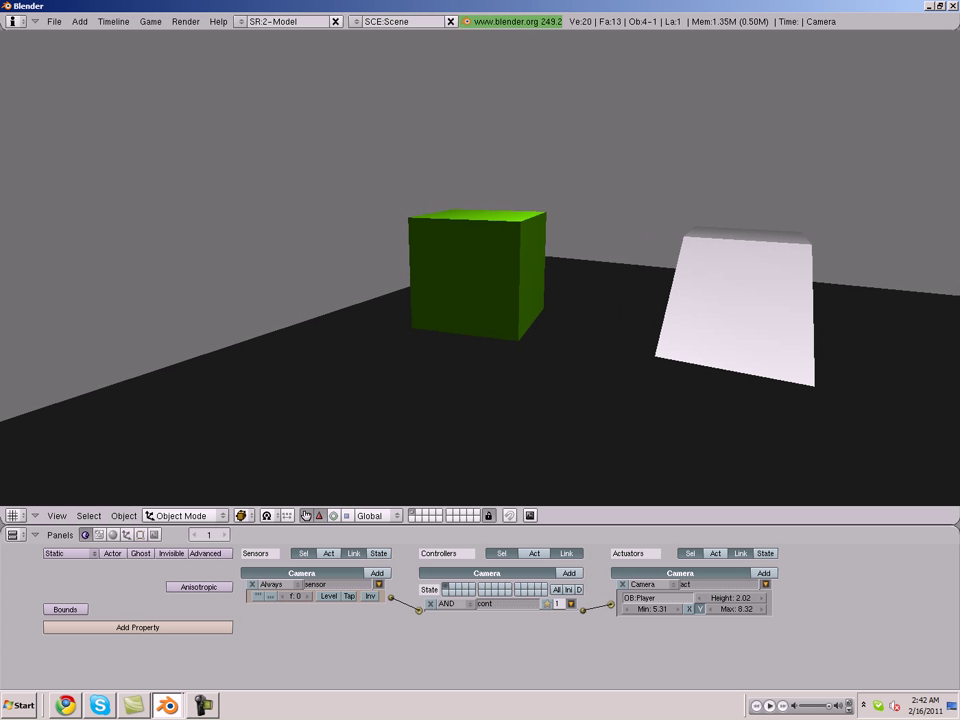
{"action": "key", "text": "Right"}
{"action": "key", "text": "Left"}
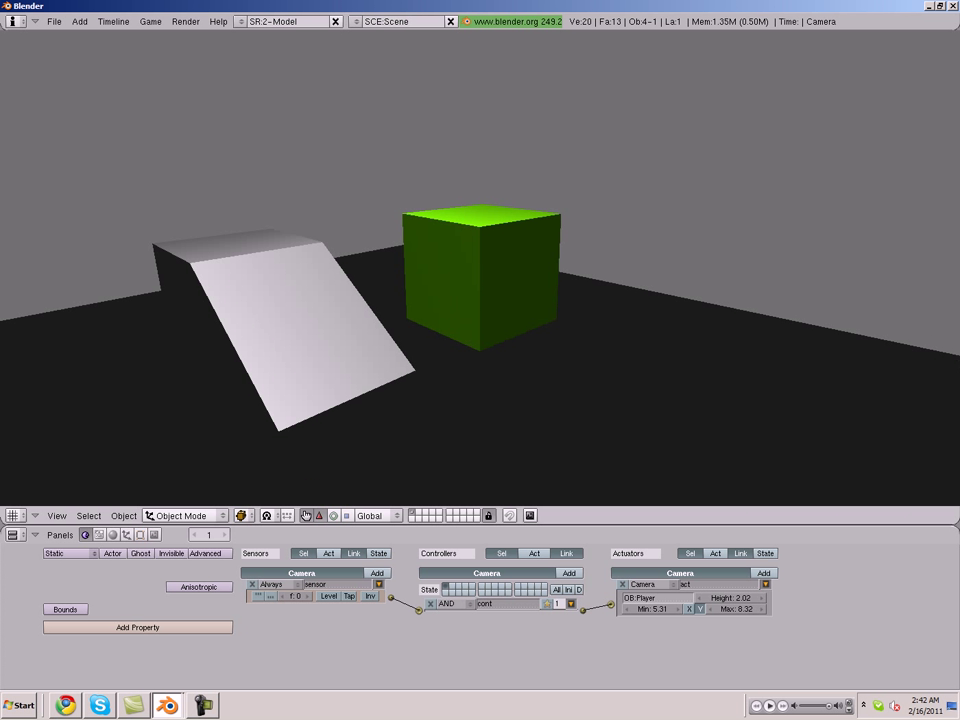
{"action": "key", "text": "Escape"}
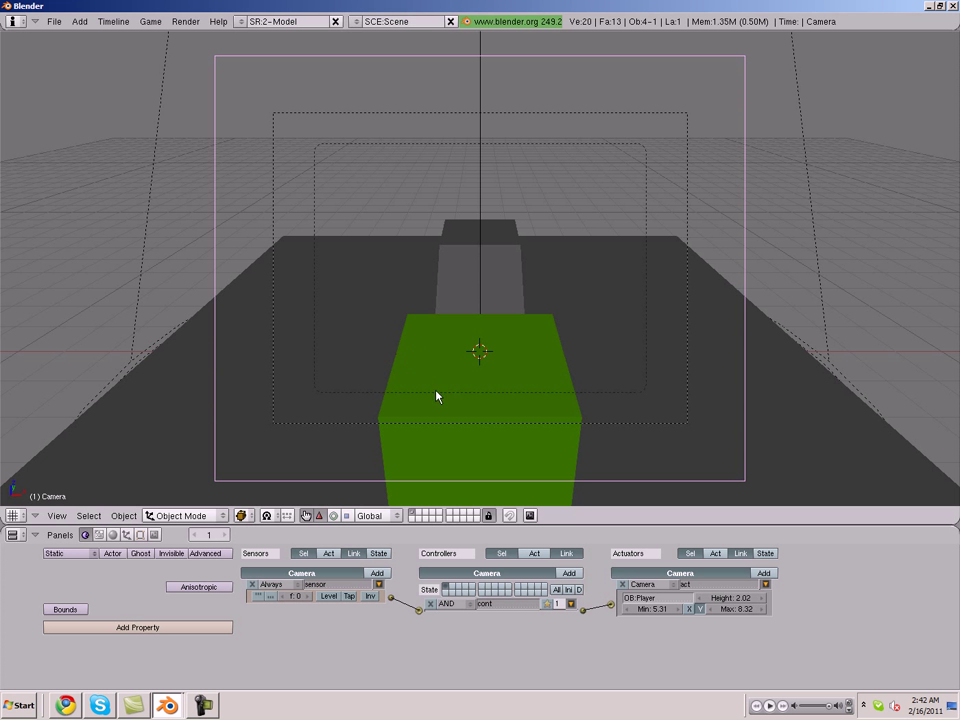
Step: Run the game again from the camera view to check how the lowered camera follows the cube
{"action": "key", "text": "KP_0"}
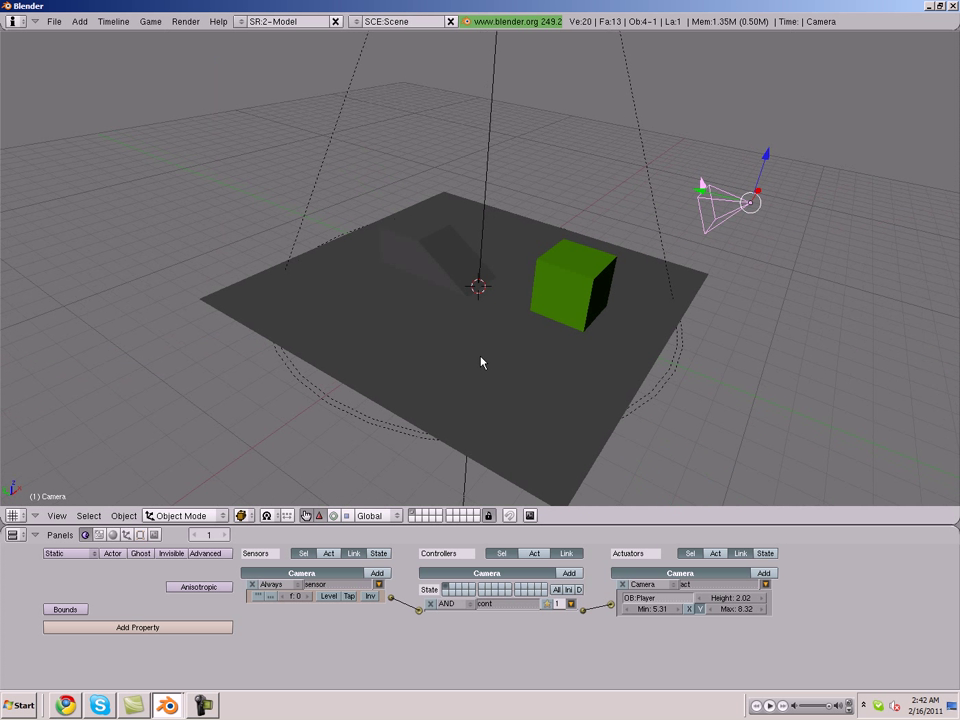
{"action": "key", "text": "KP_0"}
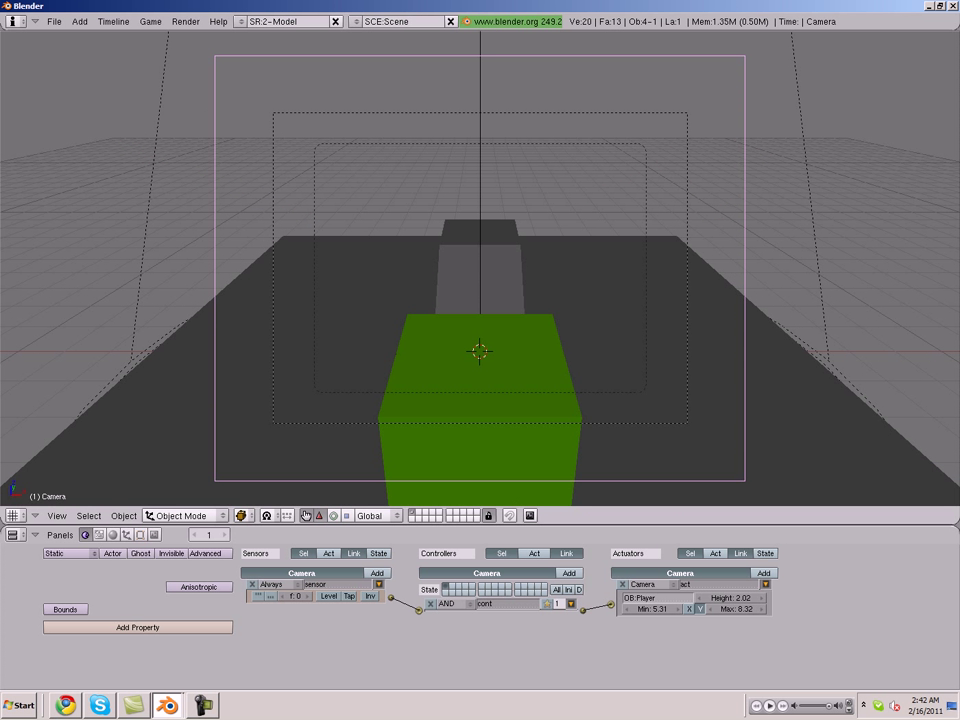
{"action": "key", "text": "p"}
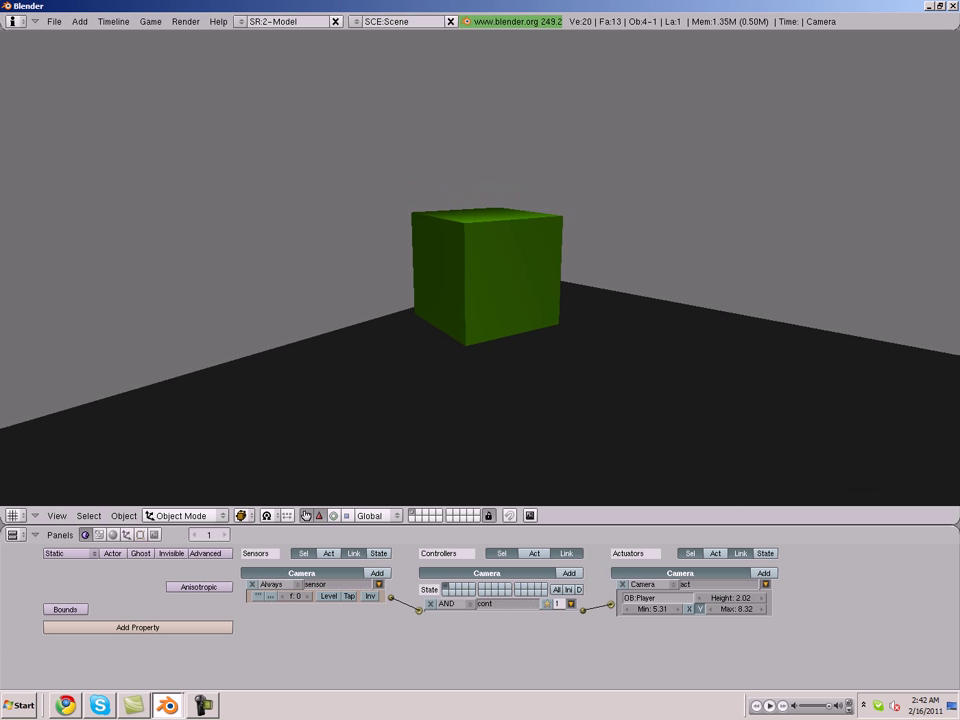
{"action": "key", "text": "Escape"}
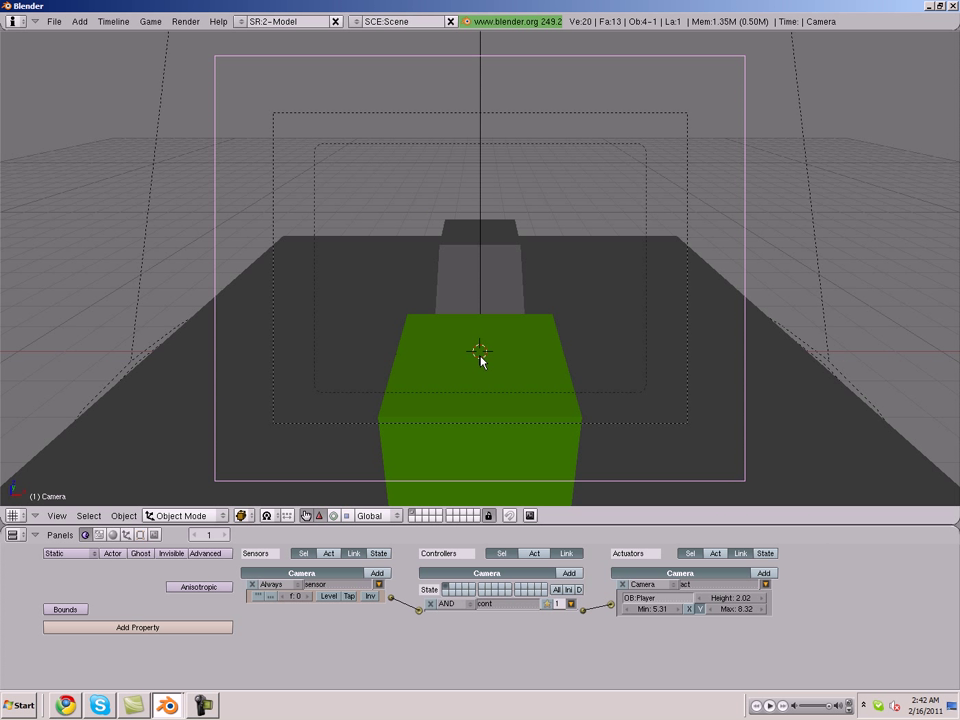
{"action": "right_click", "coordinate": [464, 378]}
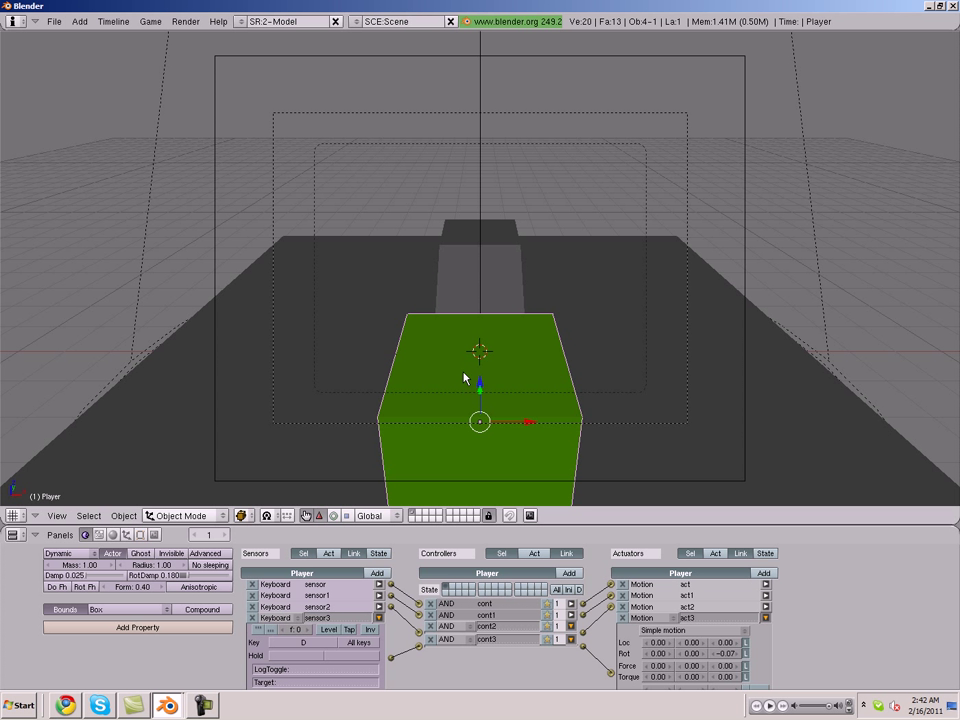
{"action": "key", "text": "a"}
{"action": "middle_click_drag", "start_coordinate": [390, 349], "coordinate": [465, 334]}
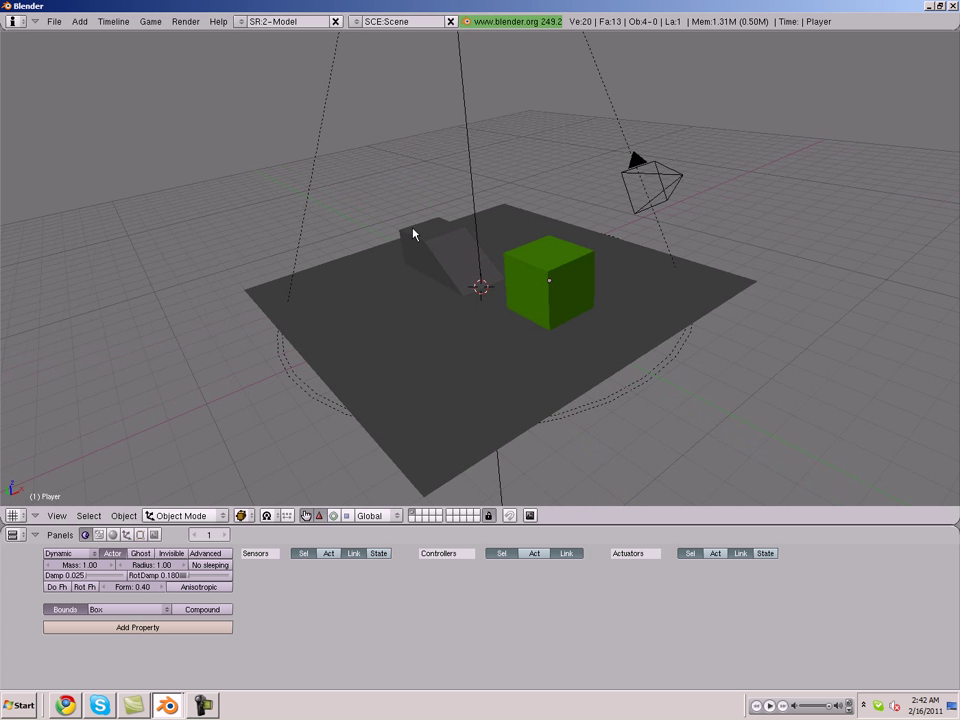
{"action": "right_click", "coordinate": [413, 233]}
{"action": "middle_click_drag", "start_coordinate": [562, 347], "coordinate": [351, 390]}
{"action": "key", "text": "a"}
{"action": "key", "text": "space"}
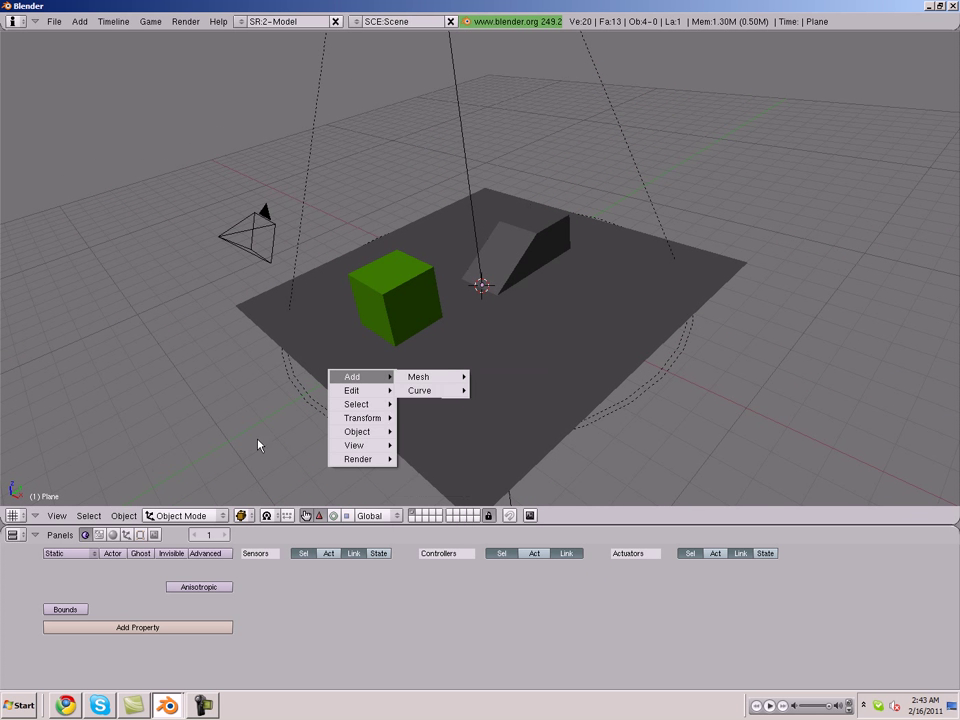
Step: Collapse the green cube's sensor3, cont3 and act3 logic bricks and fit its whole logic setup in view
{"action": "right_click", "coordinate": [379, 328]}
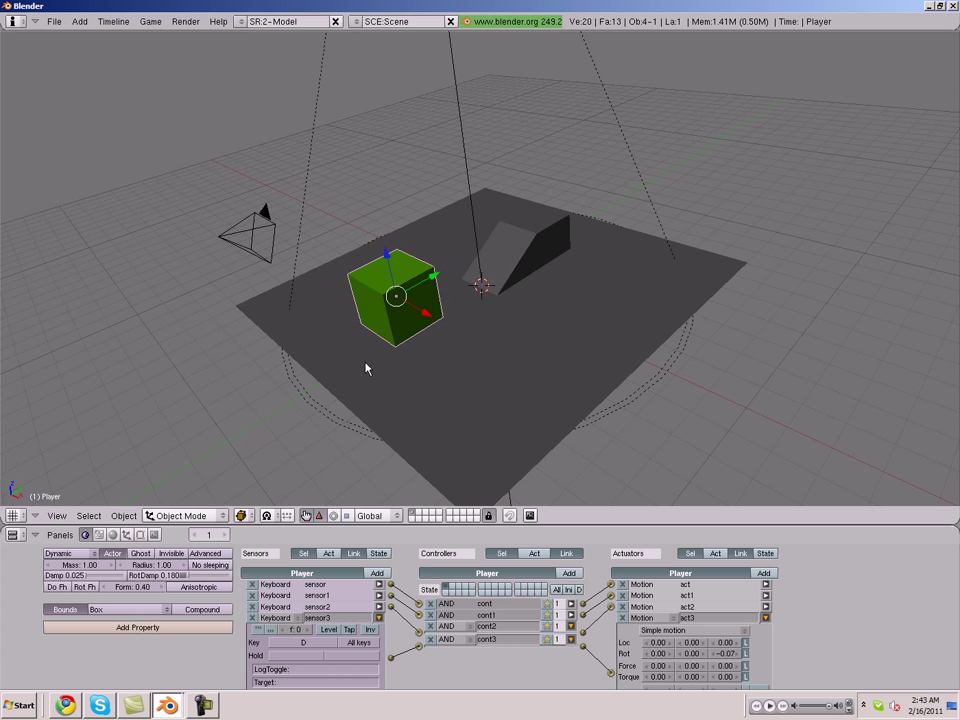
{"action": "left_click", "coordinate": [380, 619]}
{"action": "left_click", "coordinate": [571, 640]}
{"action": "left_click", "coordinate": [765, 618]}
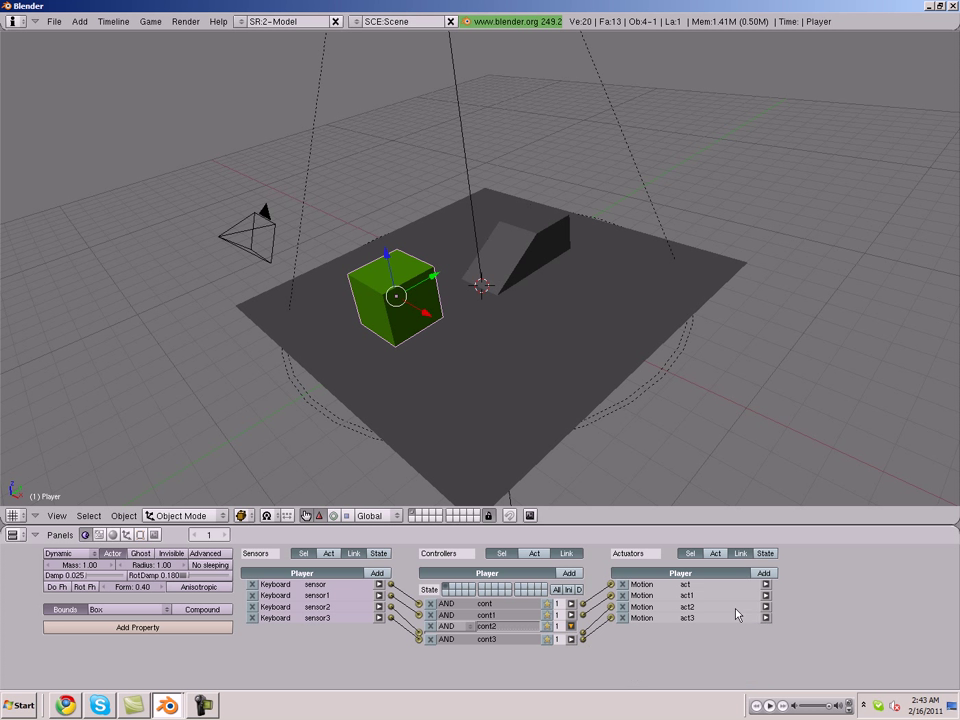
{"action": "scroll", "coordinate": [645, 574], "scroll_direction": "up", "scroll_amount": 1}
{"action": "scroll", "coordinate": [587, 588], "scroll_direction": "down", "scroll_amount": 4, "text": "ctrl"}
{"action": "scroll", "coordinate": [588, 589], "scroll_direction": "up", "scroll_amount": 1, "text": "ctrl"}
{"action": "scroll", "coordinate": [588, 587], "scroll_direction": "up", "scroll_amount": 1, "text": "ctrl"}
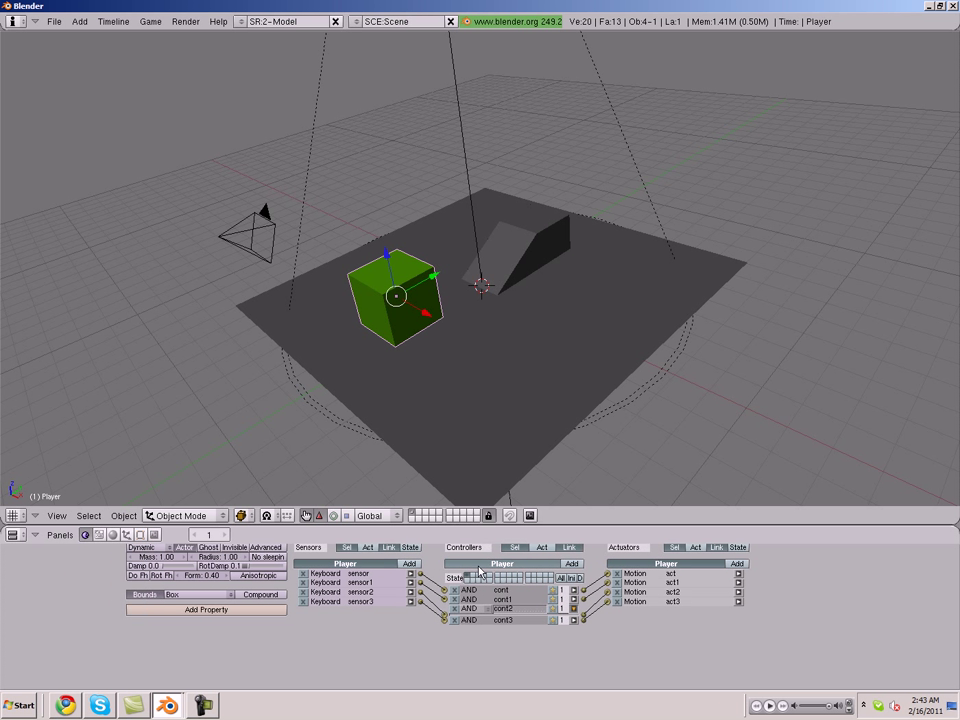
{"action": "middle_click_drag", "start_coordinate": [452, 572], "coordinate": [456, 617]}
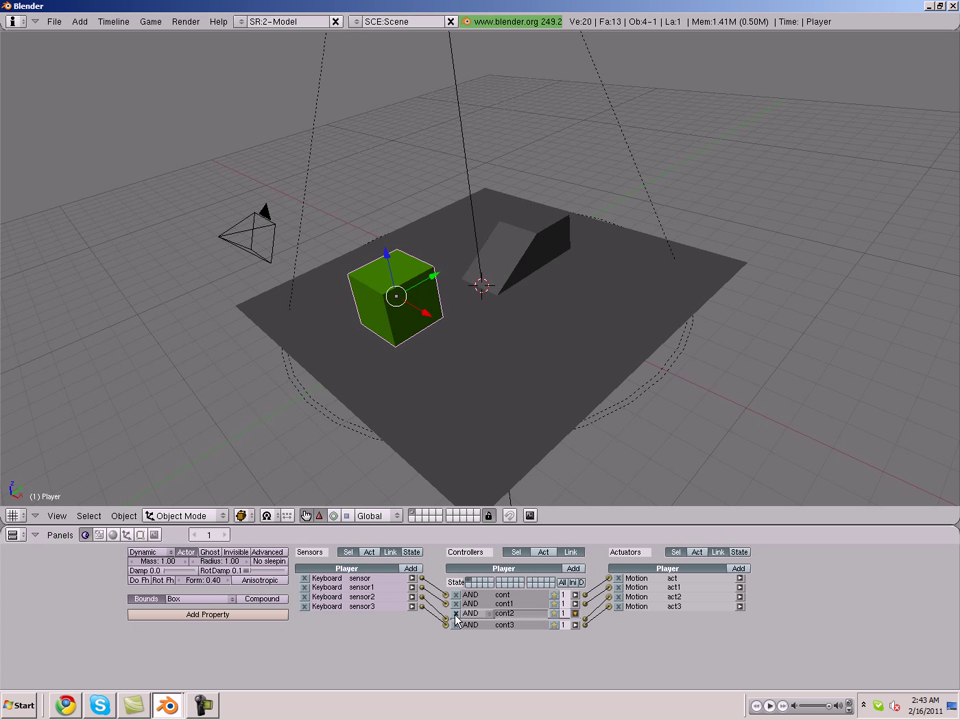
Step: Add a sensor, a controller and a Motion actuator to the green cube and set the actuator's Loc Z to 0.08
{"action": "left_click", "coordinate": [410, 568]}
{"action": "left_click", "coordinate": [573, 568]}
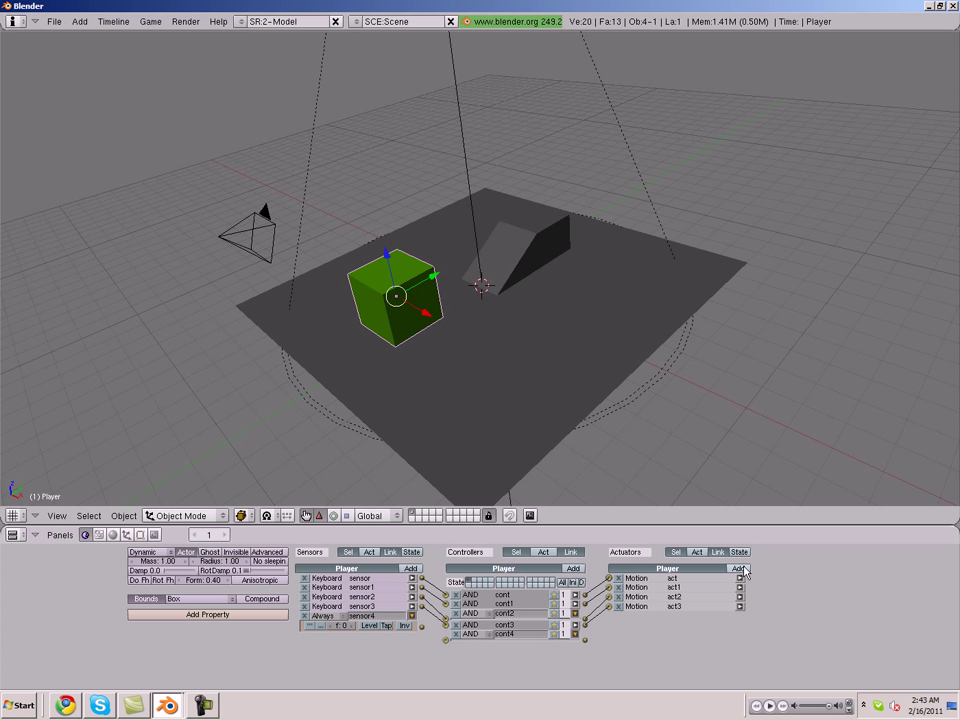
{"action": "left_click", "coordinate": [738, 568]}
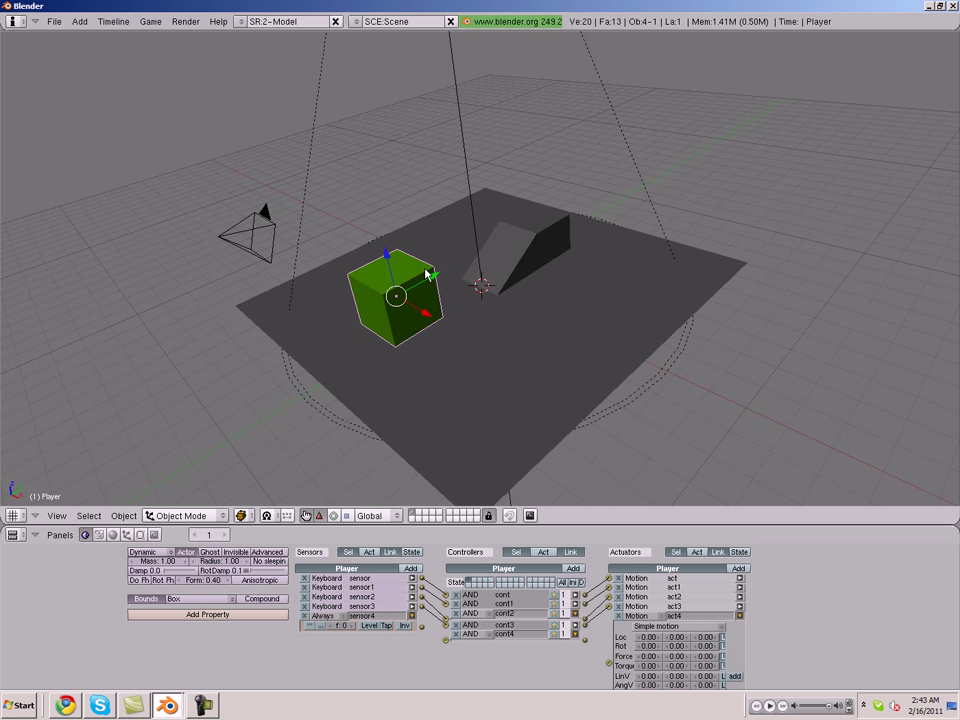
{"action": "left_click", "coordinate": [701, 638]}
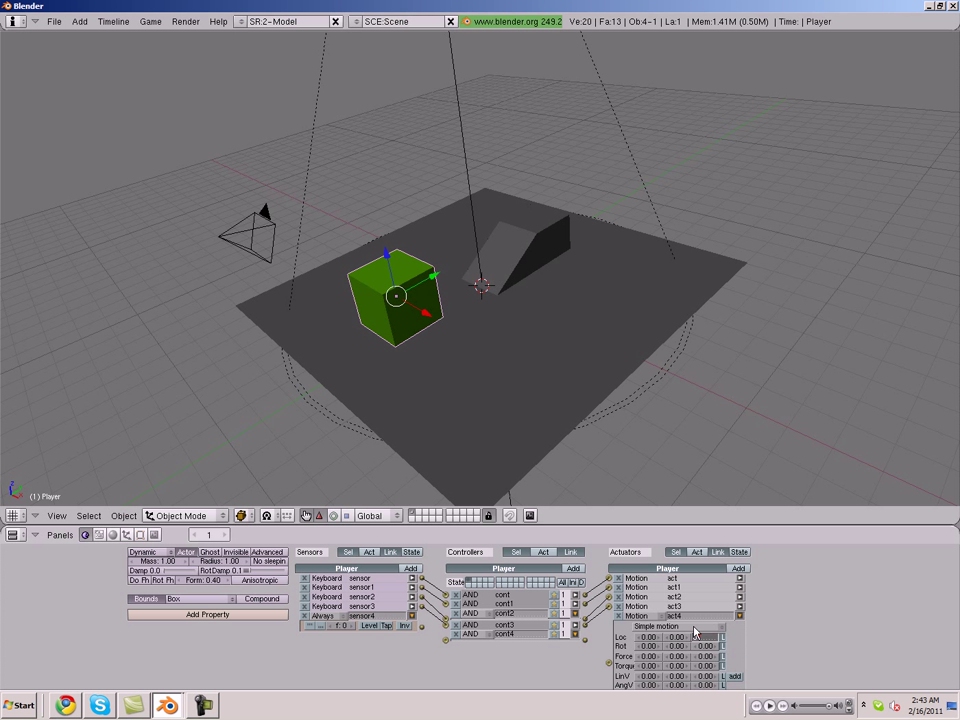
{"action": "key", "text": "Return"}
Step: Link cont4 to act4 and make sensor4 a Keyboard sensor triggered by the Space key
{"action": "left_click_drag", "start_coordinate": [585, 640], "coordinate": [609, 663]}
{"action": "left_click", "coordinate": [322, 616]}
{"action": "left_click", "coordinate": [327, 589]}
{"action": "left_click", "coordinate": [348, 636]}
{"action": "key", "text": "space"}
Step: Run the game from the camera view and drive the cube forward to try the new jump
{"action": "key", "text": "KP_0"}
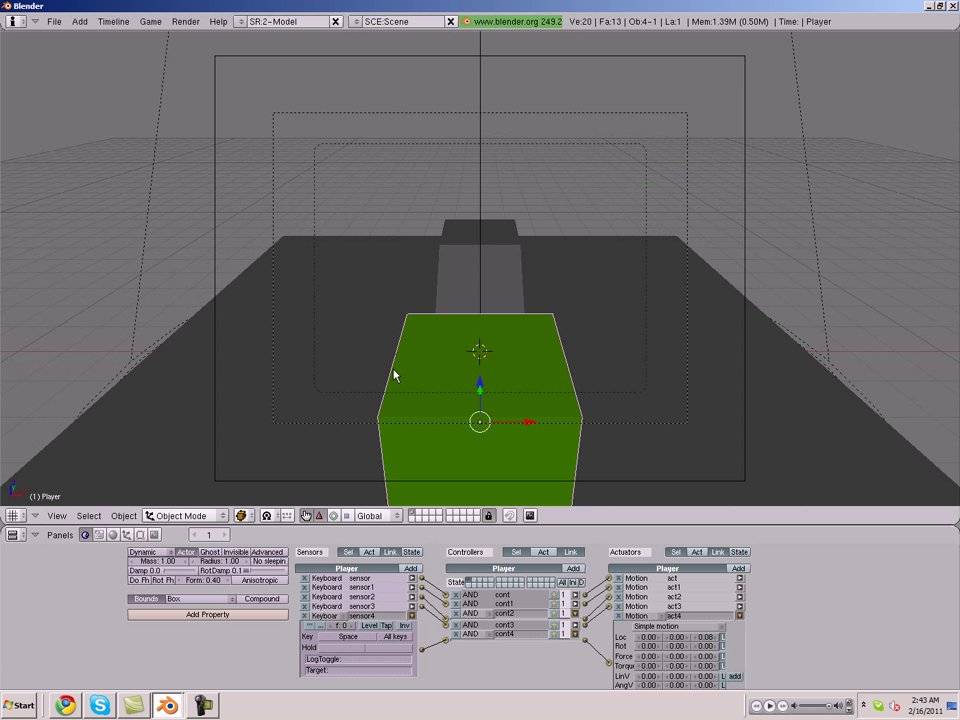
{"action": "key", "text": "p"}
{"action": "key", "text": "Up"}
{"action": "key", "text": "Up"}
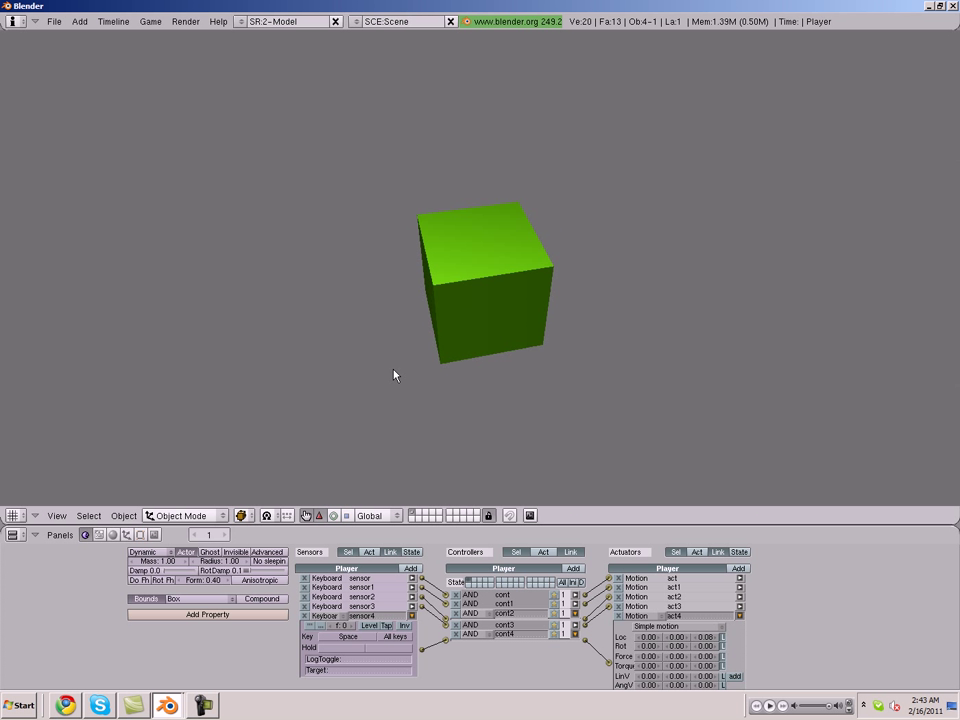
{"action": "key", "text": "Escape"}
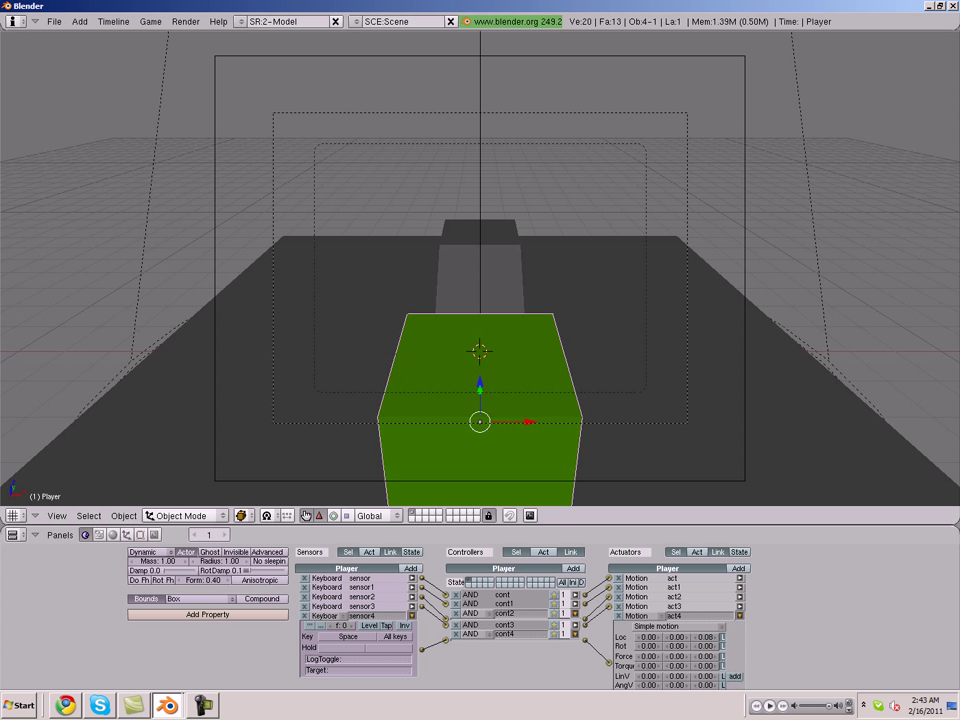
Step: Run the game again and test jumping with Space while driving and turning the cube near the ramp
{"action": "key", "text": "p"}
{"action": "key", "text": "Up"}
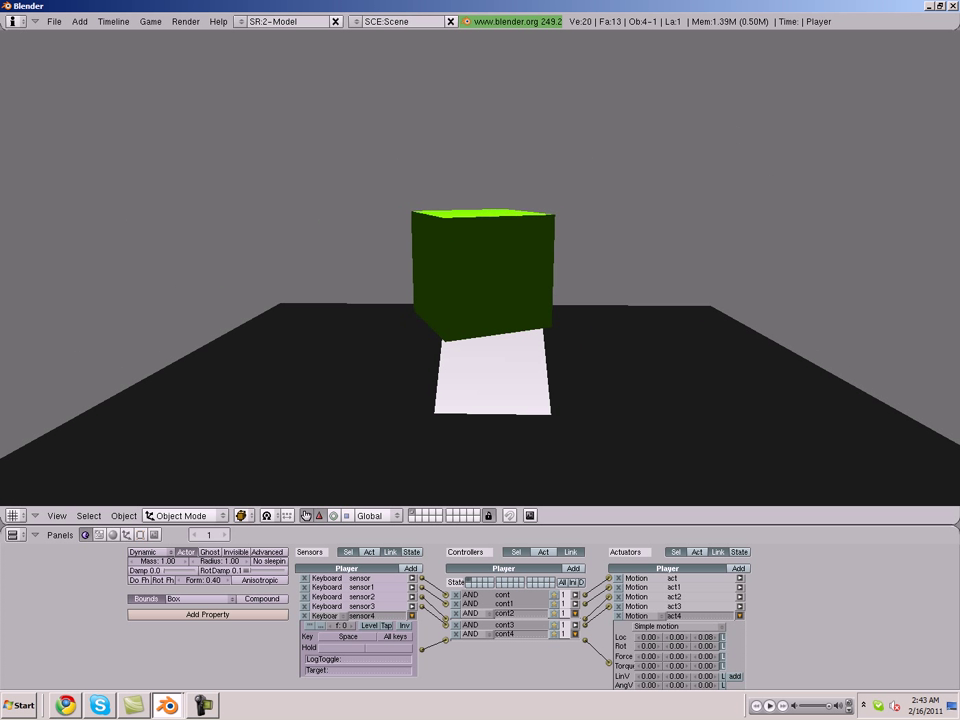
{"action": "key", "text": "space"}
{"action": "key", "text": "Left"}
{"action": "key", "text": "space"}
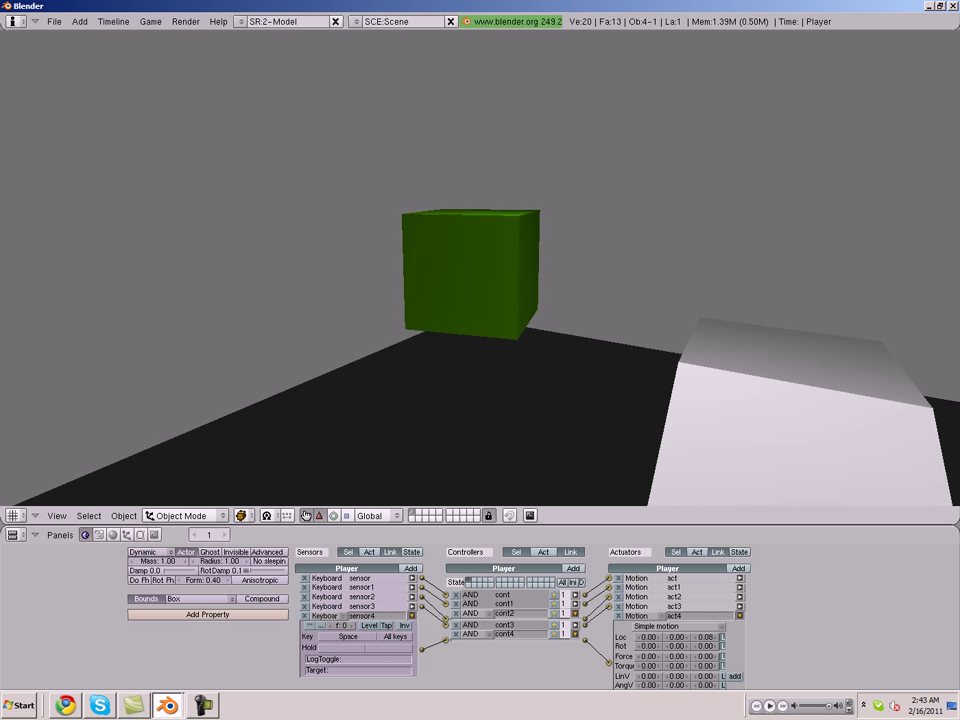
{"action": "key", "text": "Down"}
{"action": "key", "text": "Left"}
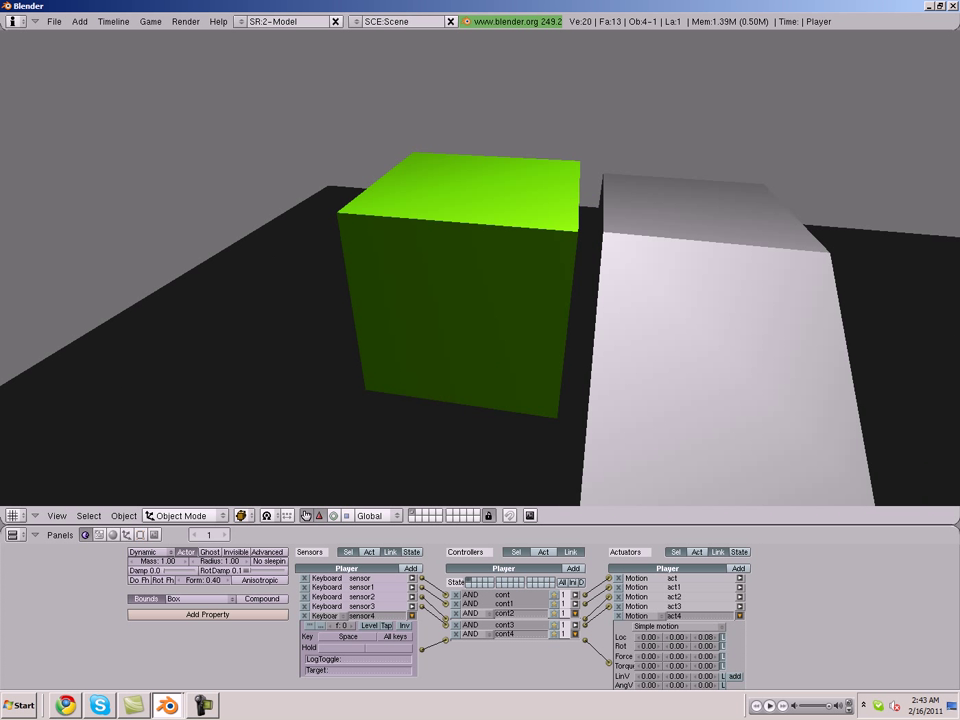
{"action": "key", "text": "Up"}
{"action": "key", "text": "space"}
{"action": "key", "text": "Escape"}
{"action": "key", "text": "Escape"}
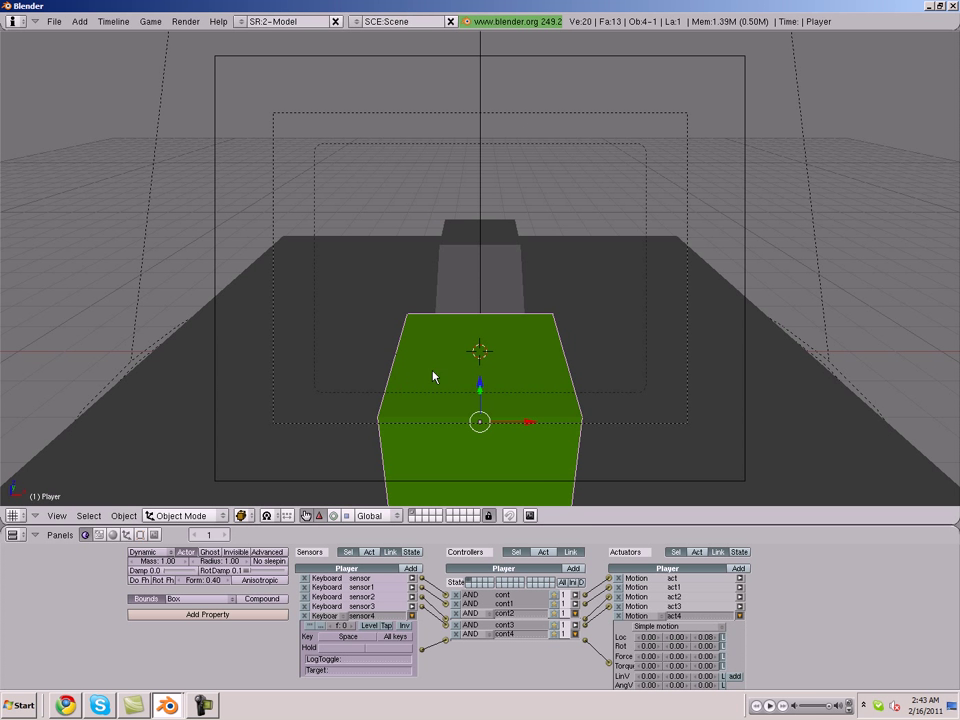
{"action": "mouse_move", "coordinate": [390, 356]}
{"action": "middle_mouse_down"}
{"action": "mouse_move", "coordinate": [386, 368]}
{"action": "mouse_move", "coordinate": [461, 381]}
{"action": "mouse_move", "coordinate": [321, 381]}
{"action": "mouse_move", "coordinate": [364, 404]}
{"action": "mouse_move", "coordinate": [435, 369]}
{"action": "mouse_move", "coordinate": [675, 392]}
{"action": "mouse_move", "coordinate": [377, 377]}
{"action": "mouse_move", "coordinate": [388, 377]}
{"action": "middle_mouse_up"}
{"action": "key", "text": "a"}
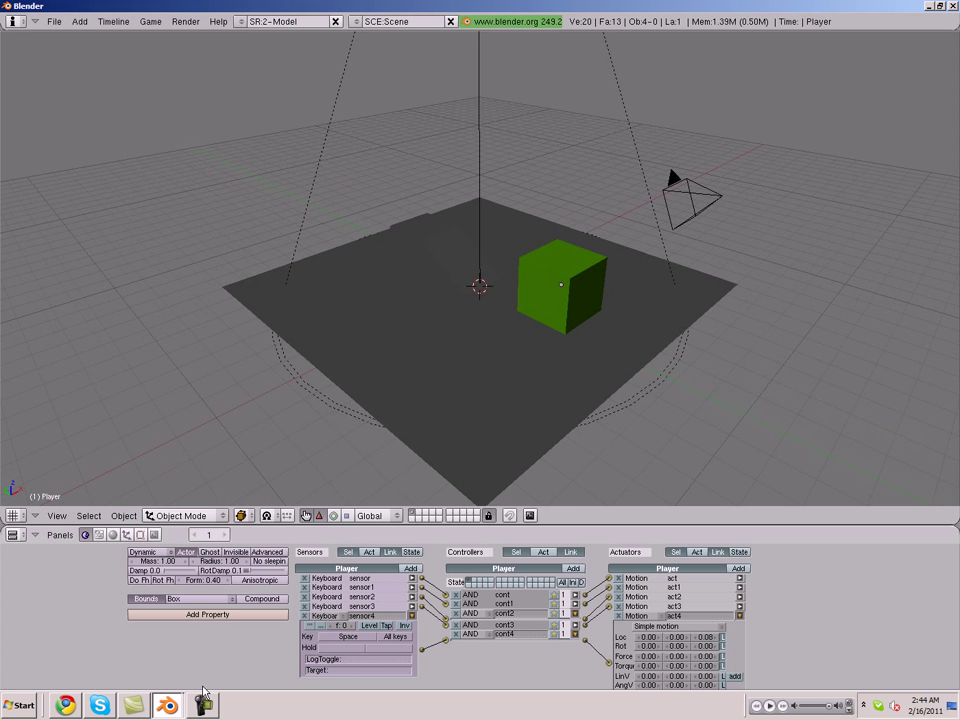
{"action": "left_click", "coordinate": [205, 705]}
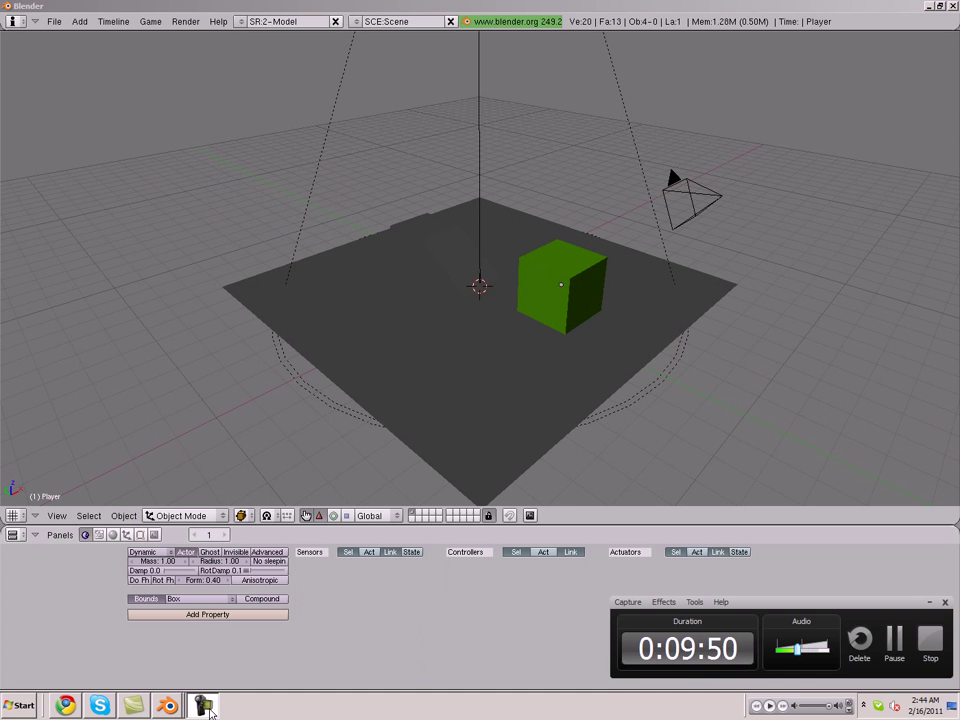
{"action": "left_click", "coordinate": [210, 712]}
Step: Add a cylinder mesh with 32 vertices, radius 1.00 and depth 2.00 at the 3D cursor
{"action": "key", "text": "space"}
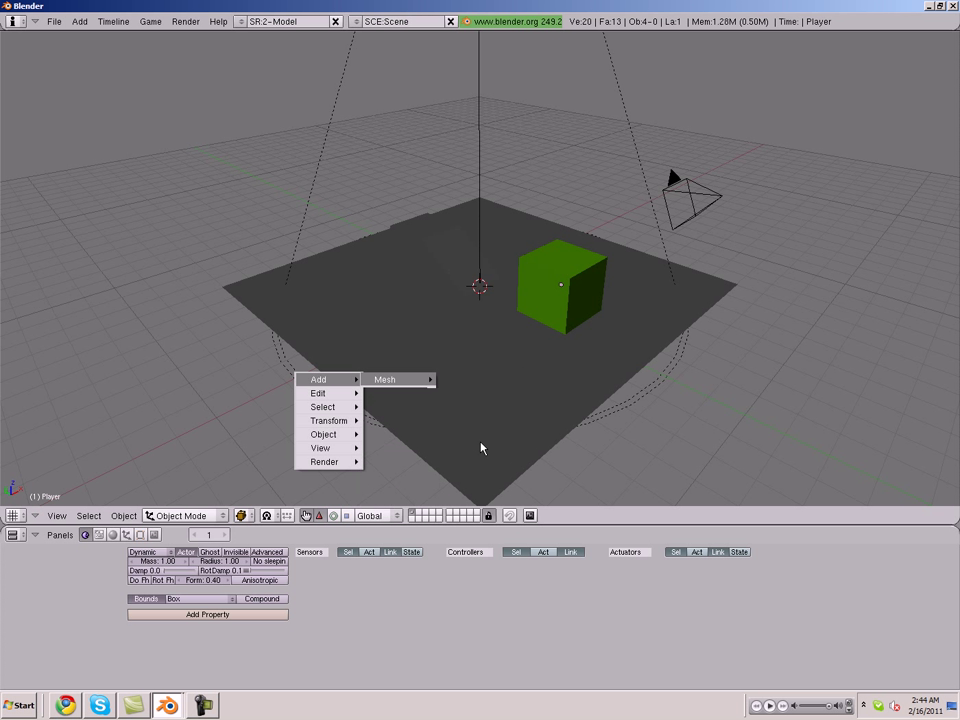
{"action": "left_click", "coordinate": [483, 447]}
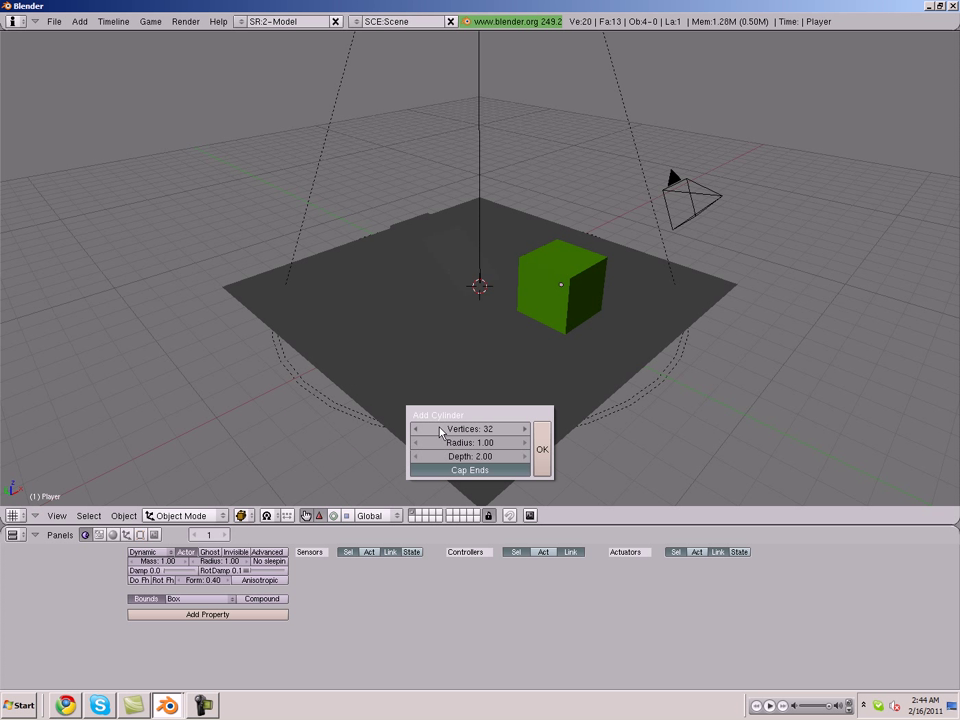
{"action": "left_click", "coordinate": [472, 433]}
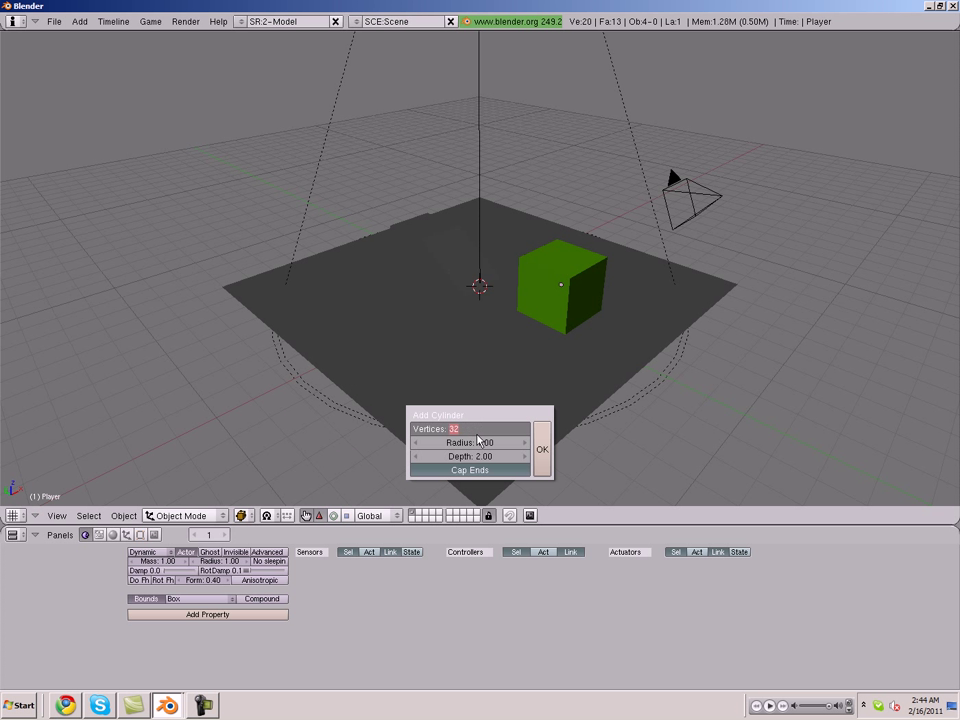
{"action": "key", "text": "Return"}
{"action": "key", "text": "Return"}
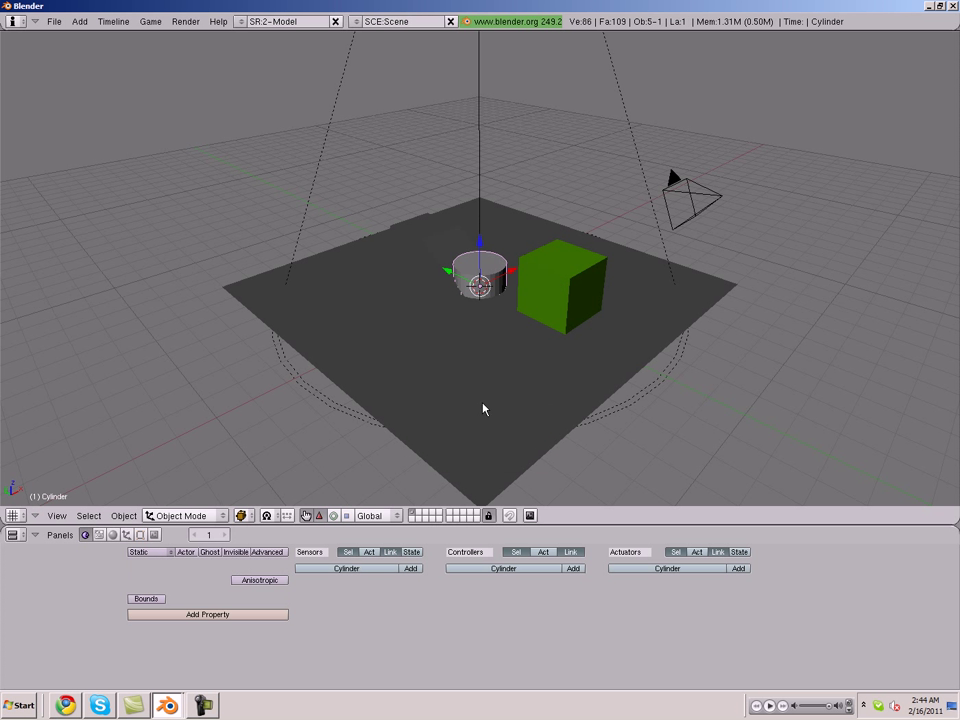
Step: Enlarge the cylinder and flatten it along Z into a wide disc
{"action": "key", "text": "s"}
{"action": "left_click", "coordinate": [666, 349]}
{"action": "key", "text": "s"}
{"action": "key", "text": "z"}
{"action": "left_click", "coordinate": [482, 304]}
Step: Move the disc along X and about 3.7 units along Y to an open area beside the ramp
{"action": "key", "text": "g"}
{"action": "key", "text": "x"}
{"action": "left_click", "coordinate": [453, 339]}
{"action": "key", "text": "g"}
{"action": "key", "text": "y"}
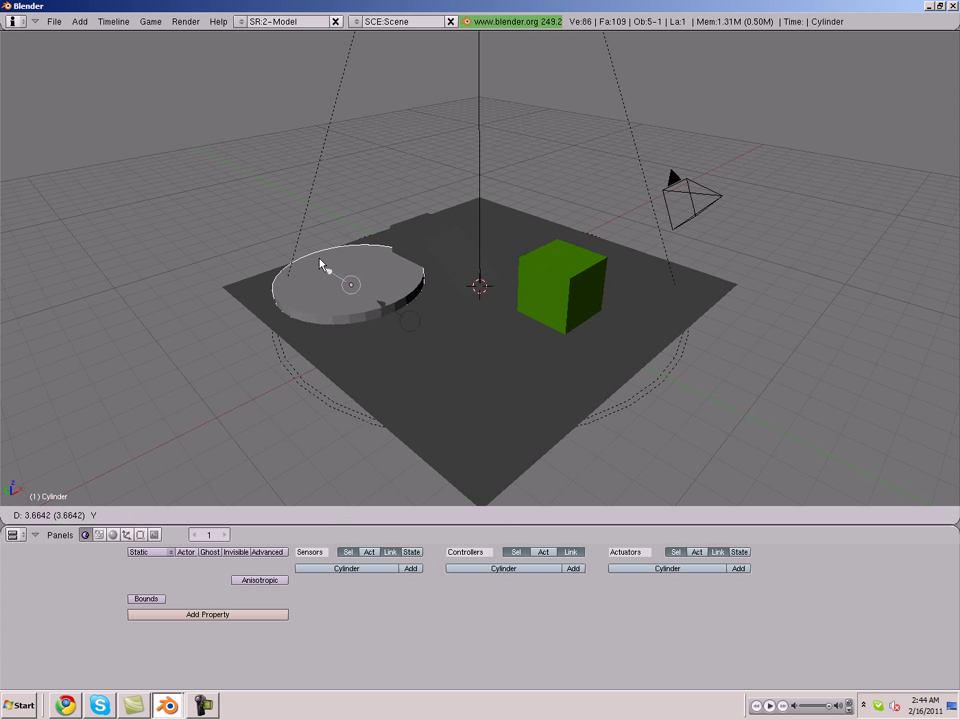
{"action": "left_click", "coordinate": [328, 272]}
Step: Scale the disc down, adjust its thickness along Z, and select it again
{"action": "key", "text": "s"}
{"action": "left_click", "coordinate": [340, 292]}
{"action": "key", "text": "s"}
{"action": "key", "text": "z"}
{"action": "left_click", "coordinate": [414, 422]}
{"action": "middle_click_drag", "start_coordinate": [414, 422], "coordinate": [560, 272]}
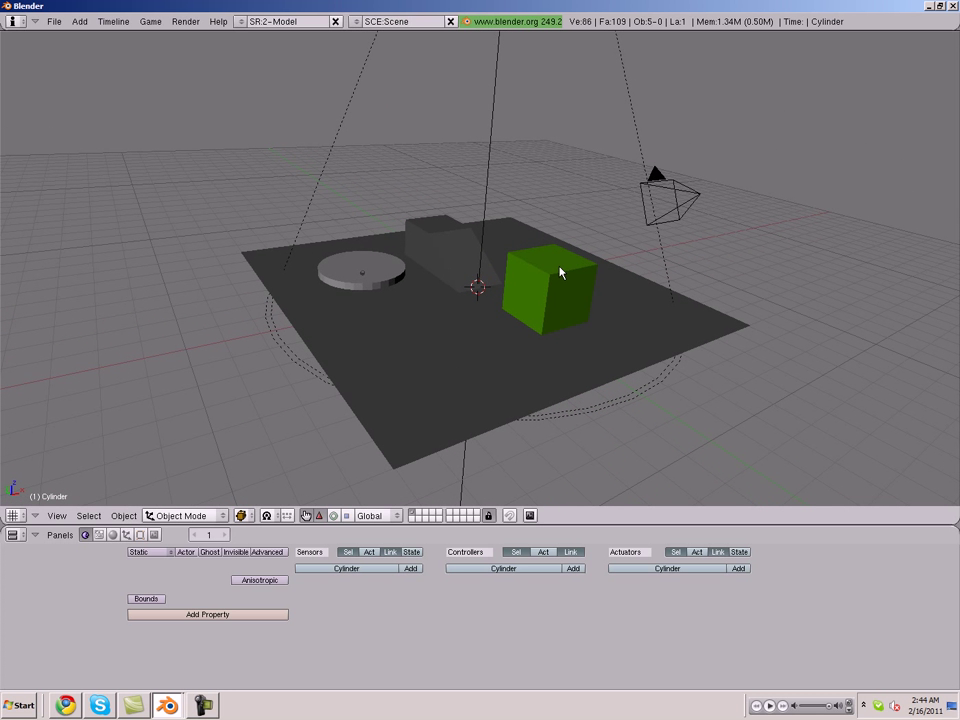
{"action": "middle_click_drag", "start_coordinate": [334, 356], "coordinate": [373, 281]}
{"action": "right_click", "coordinate": [370, 278]}
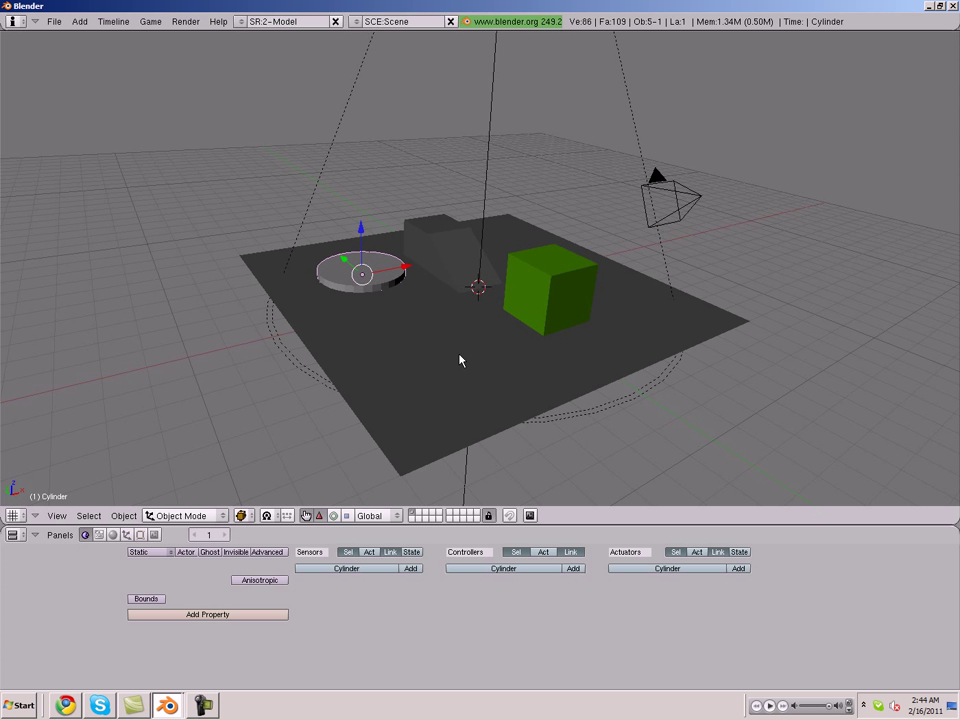
{"action": "key", "text": "shift+d"}
{"action": "key", "text": "z"}
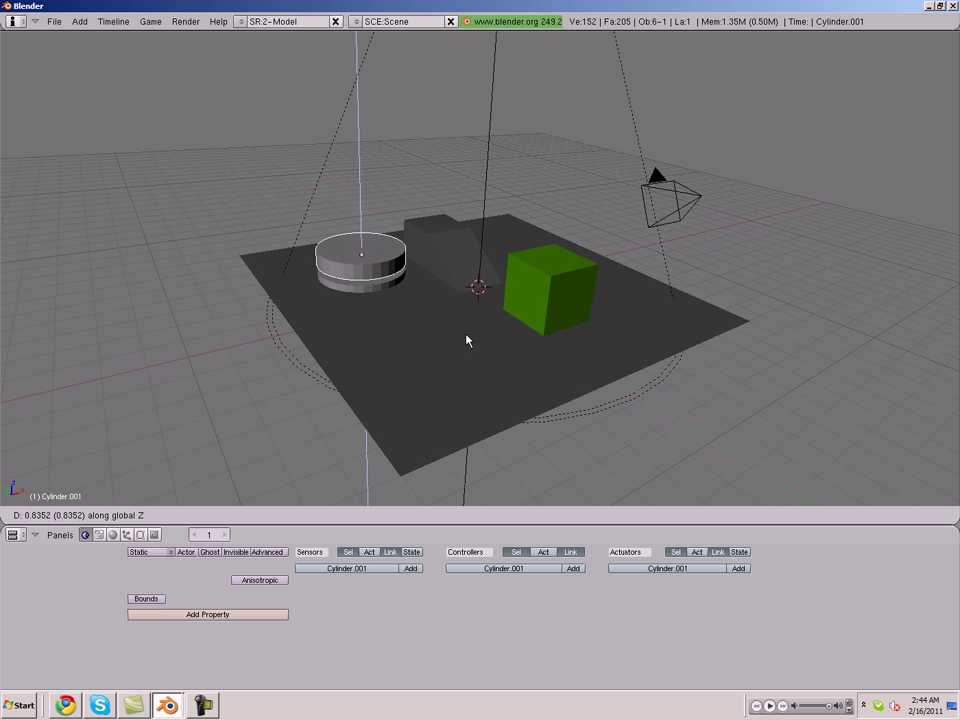
{"action": "left_click", "coordinate": [466, 341]}
{"action": "key", "text": "x"}
{"action": "left_click", "coordinate": [375, 345]}
Step: Add a second cylinder with the default settings at the 3D cursor
{"action": "key", "text": "space"}
{"action": "mouse_move", "coordinate": [430, 353]}
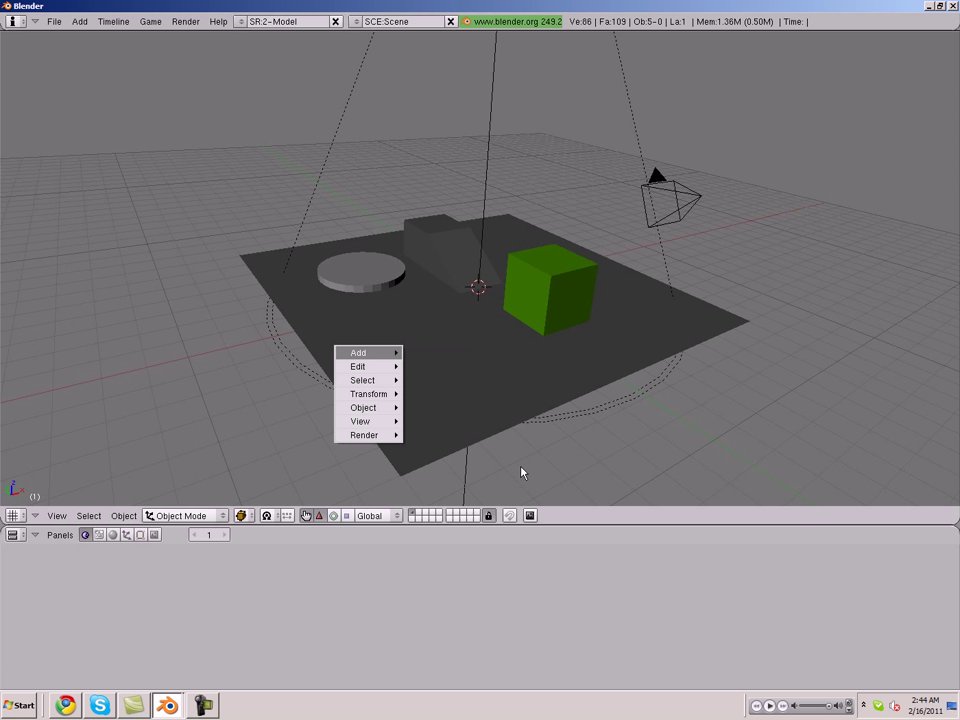
{"action": "left_click", "coordinate": [550, 485]}
{"action": "key", "text": "Return"}
Step: Flatten the second cylinder along Z and scale it up into a disc about as wide as the first one
{"action": "key", "text": "s"}
{"action": "key", "text": "z"}
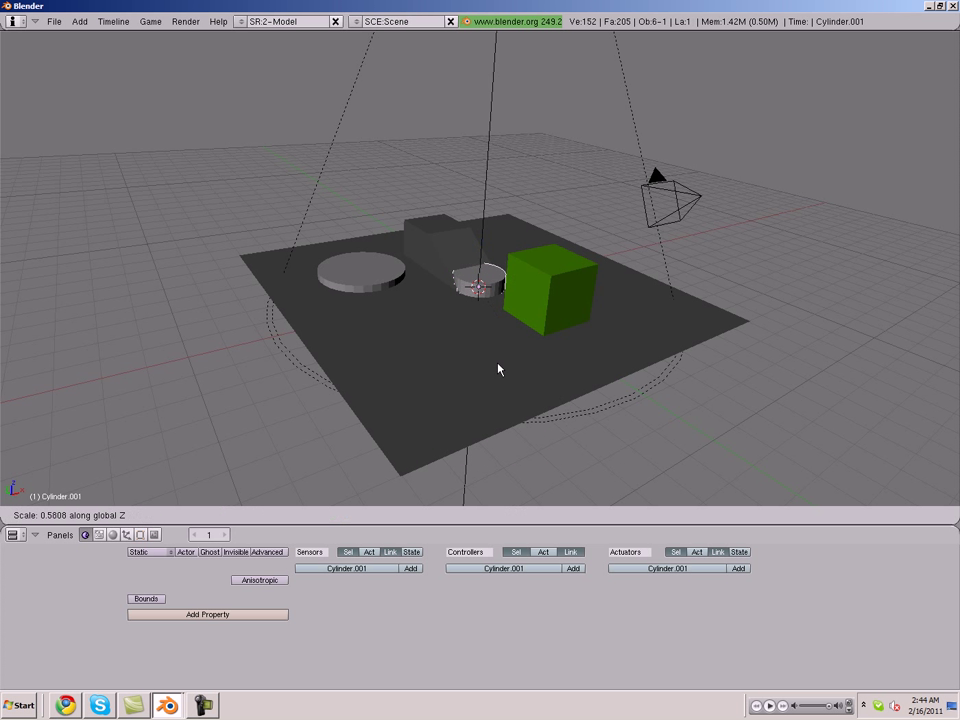
{"action": "left_click", "coordinate": [485, 342]}
{"action": "key", "text": "s"}
{"action": "left_click", "coordinate": [651, 435]}
{"action": "key", "text": "s"}
{"action": "key", "text": "z"}
{"action": "left_click", "coordinate": [590, 415]}
Step: Move the second disc along Y and, in top view, place it centred over the first disc
{"action": "key", "text": "g"}
{"action": "key", "text": "y"}
{"action": "left_click", "coordinate": [392, 260]}
{"action": "key", "text": "KP_7"}
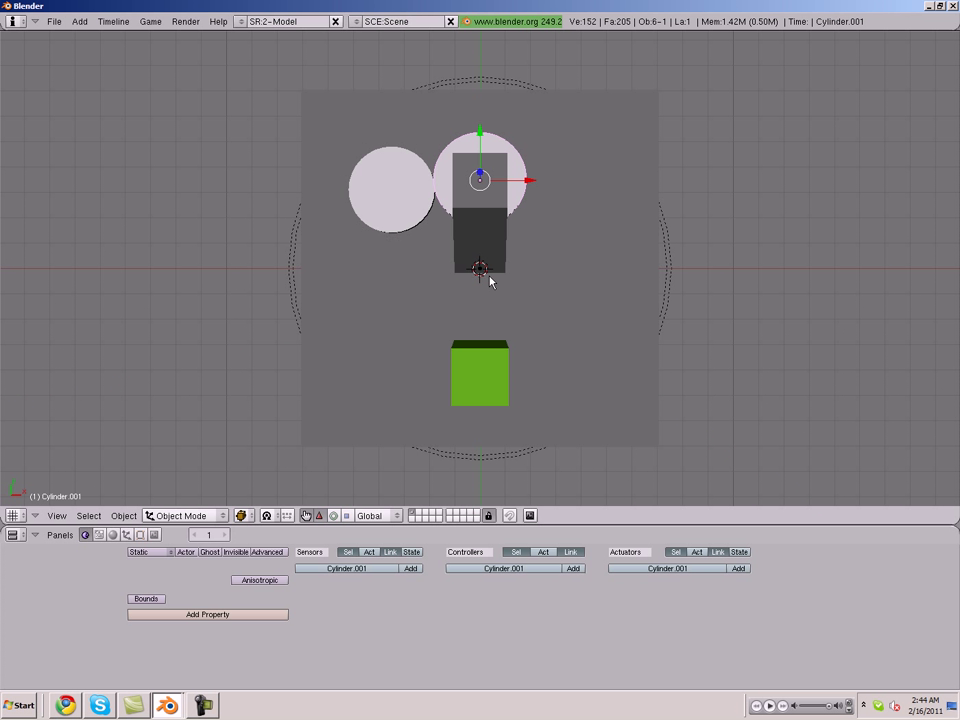
{"action": "key", "text": "g"}
{"action": "left_click", "coordinate": [412, 296]}
Step: Flatten the upper disc along Z so it forms a thin plate on the lower disc
{"action": "key", "text": "s"}
{"action": "key", "text": "Escape"}
{"action": "middle_click_drag", "start_coordinate": [401, 281], "coordinate": [399, 231]}
{"action": "key", "text": "s"}
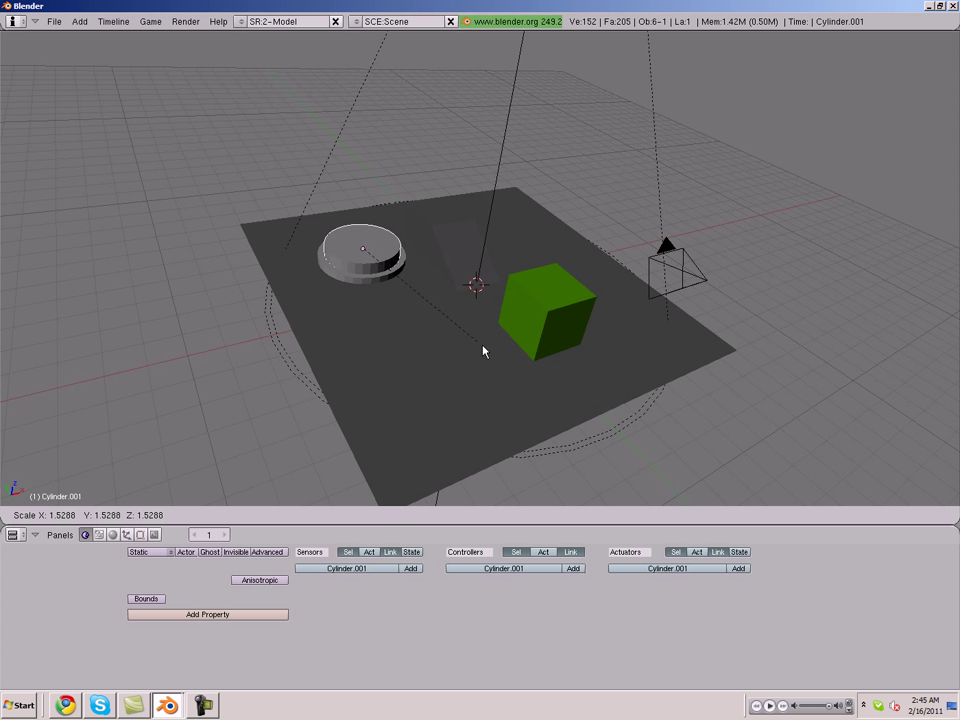
{"action": "key", "text": "z"}
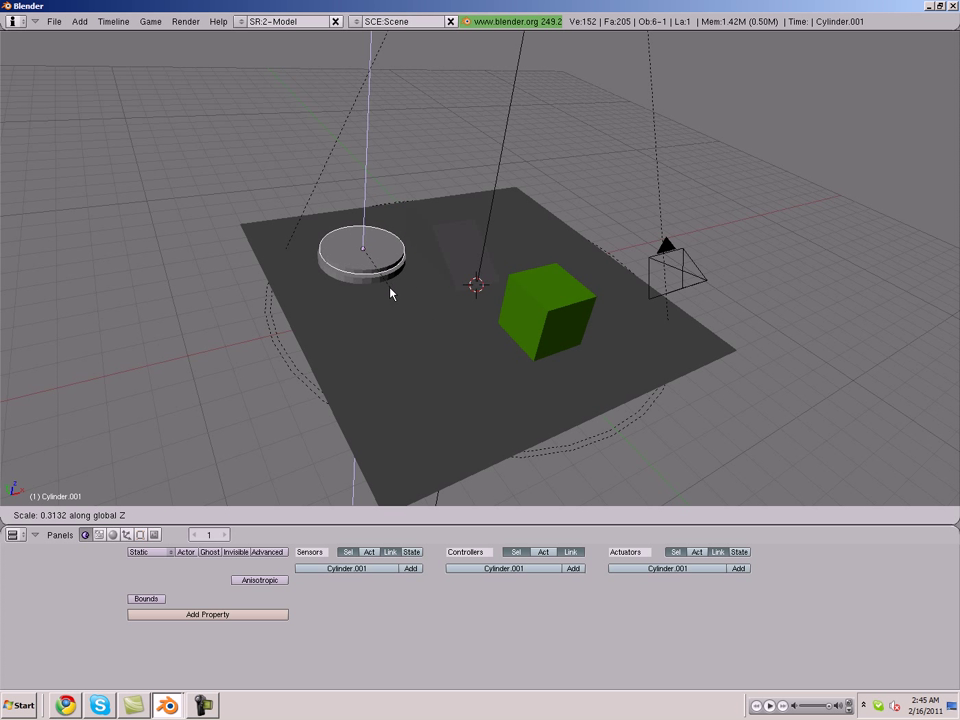
{"action": "left_click", "coordinate": [395, 327]}
{"action": "mouse_move", "coordinate": [395, 327]}
{"action": "middle_mouse_down"}
{"action": "mouse_move", "coordinate": [452, 326]}
{"action": "mouse_move", "coordinate": [409, 306]}
{"action": "mouse_move", "coordinate": [452, 334]}
{"action": "mouse_move", "coordinate": [407, 313]}
{"action": "middle_mouse_up"}
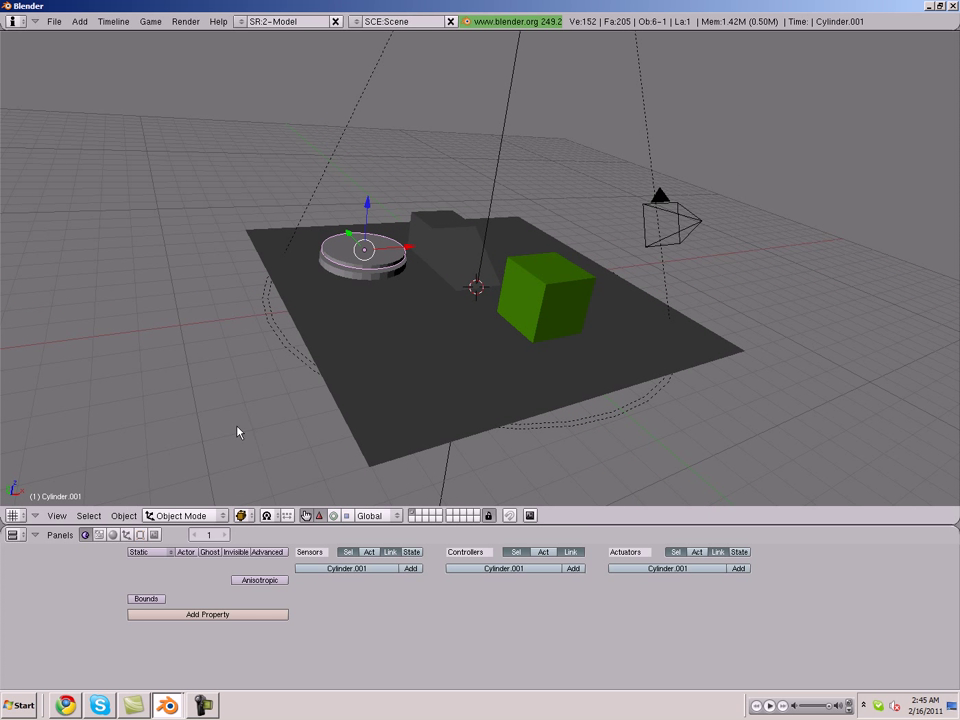
Step: Add a sensor, a controller and an actuator to the upper disc
{"action": "scroll", "coordinate": [450, 606], "scroll_direction": "up", "scroll_amount": 3}
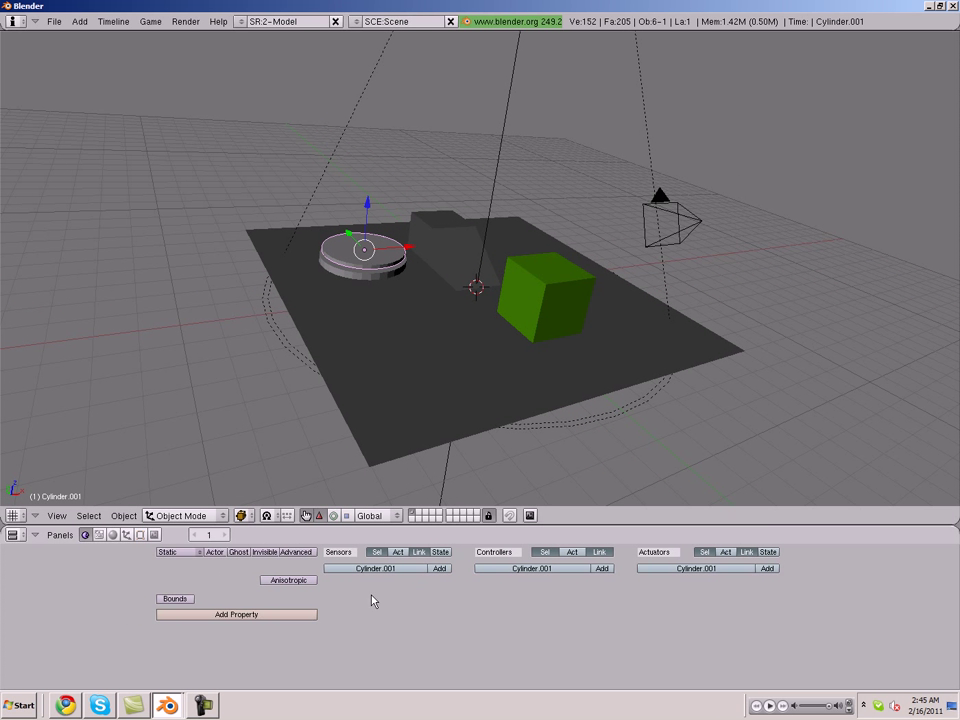
{"action": "left_click", "coordinate": [440, 568]}
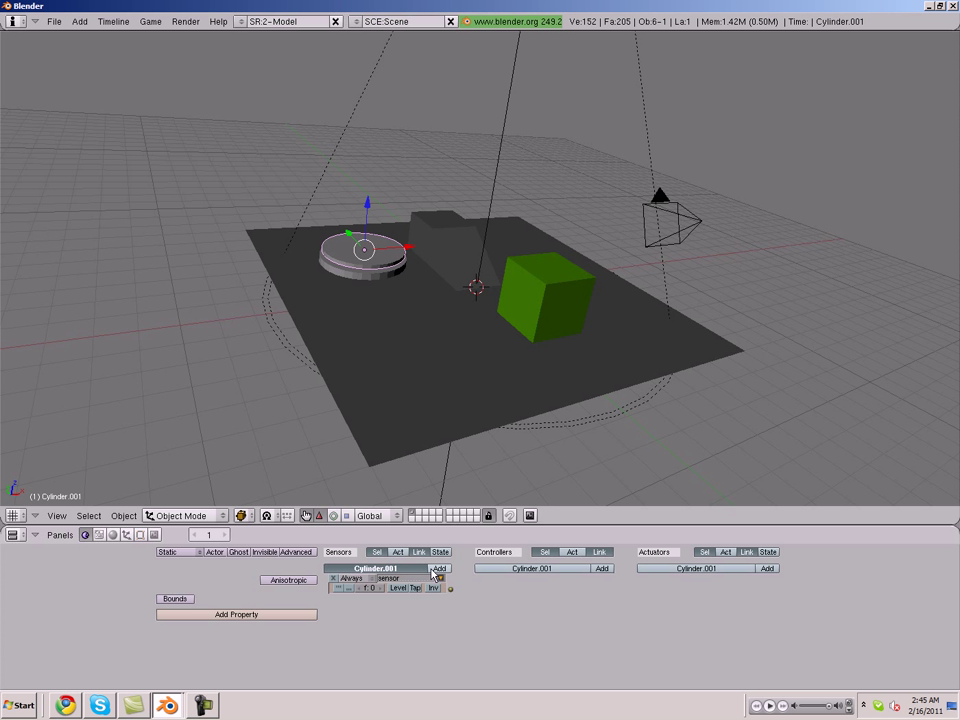
{"action": "left_click", "coordinate": [603, 569]}
{"action": "left_click", "coordinate": [766, 569]}
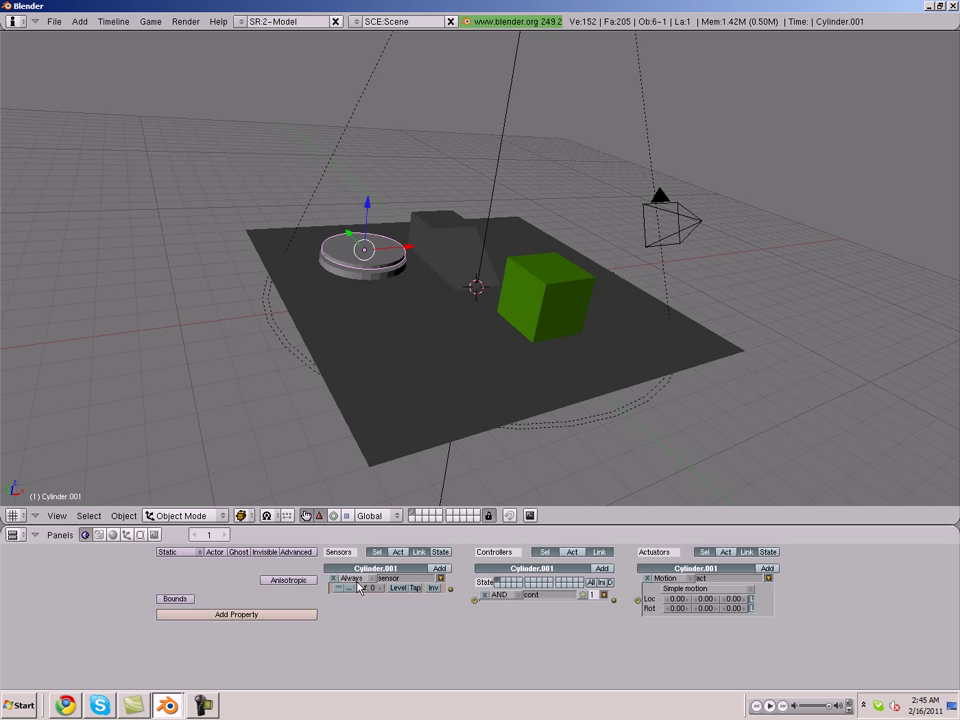
Step: Change the upper disc's sensor type from Always to Collision
{"action": "middle_click_drag", "start_coordinate": [356, 296], "coordinate": [411, 326]}
{"action": "right_click", "coordinate": [390, 286]}
{"action": "right_click", "coordinate": [388, 282]}
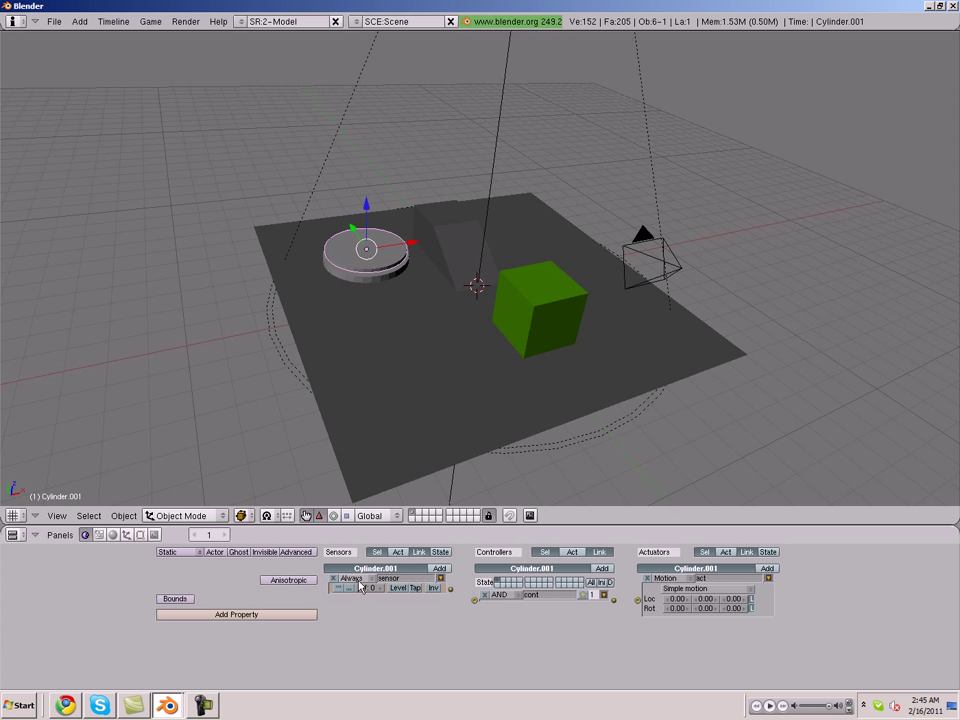
{"action": "left_click", "coordinate": [358, 580]}
{"action": "left_click", "coordinate": [358, 580]}
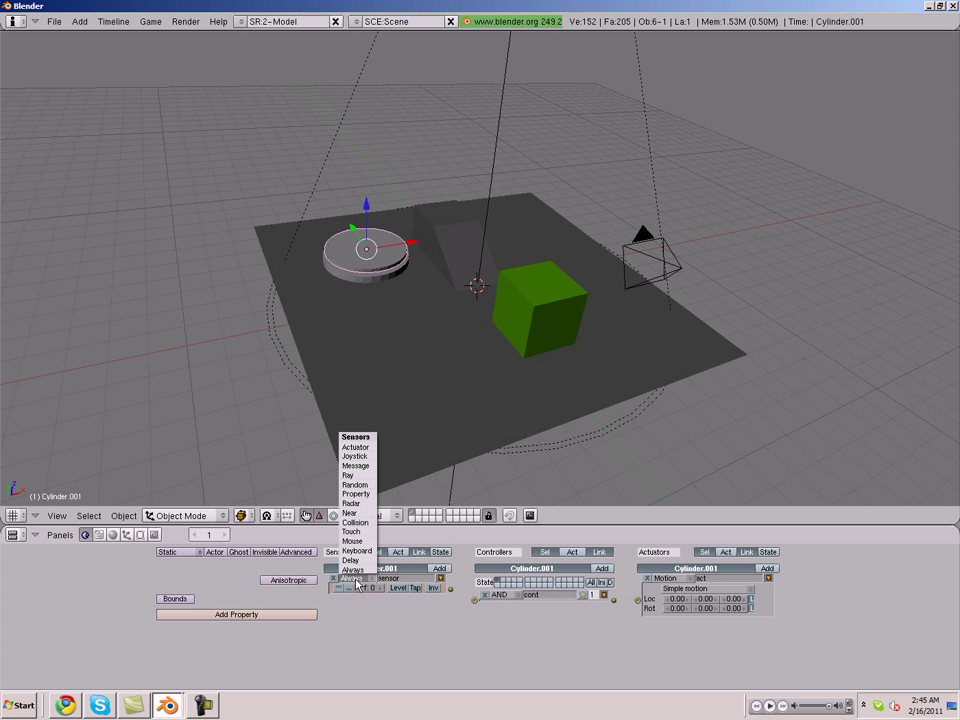
{"action": "left_click", "coordinate": [355, 522]}
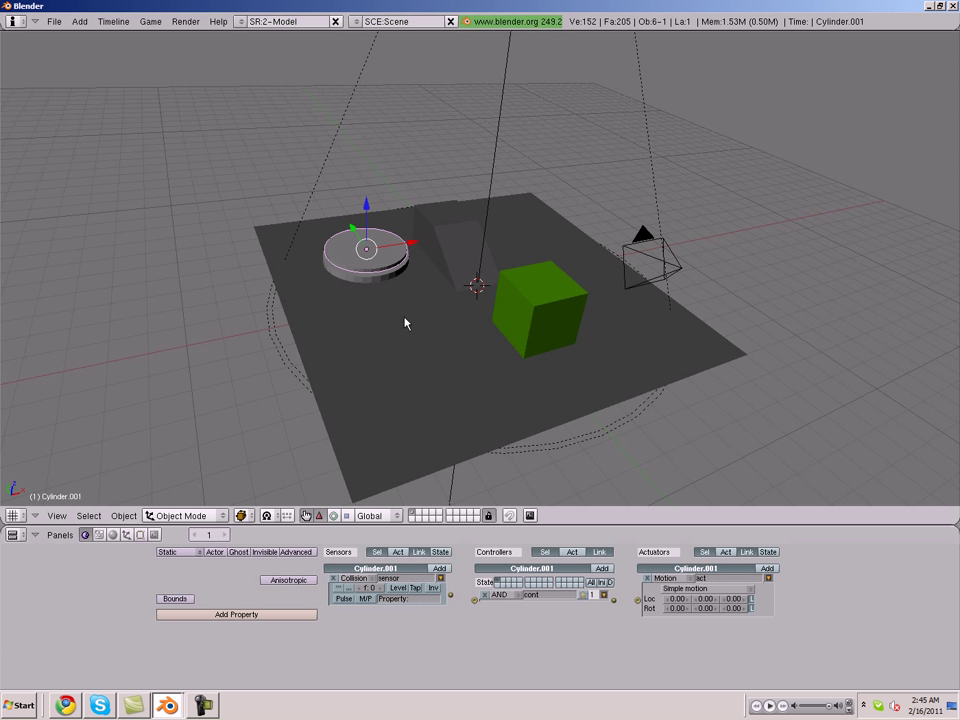
Step: Add a Float property named springboard with the value 1.000 to the green cube
{"action": "right_click", "coordinate": [523, 344]}
{"action": "middle_click_drag", "start_coordinate": [291, 596], "coordinate": [259, 623]}
{"action": "scroll", "coordinate": [195, 616], "scroll_direction": "down", "scroll_amount": 1}
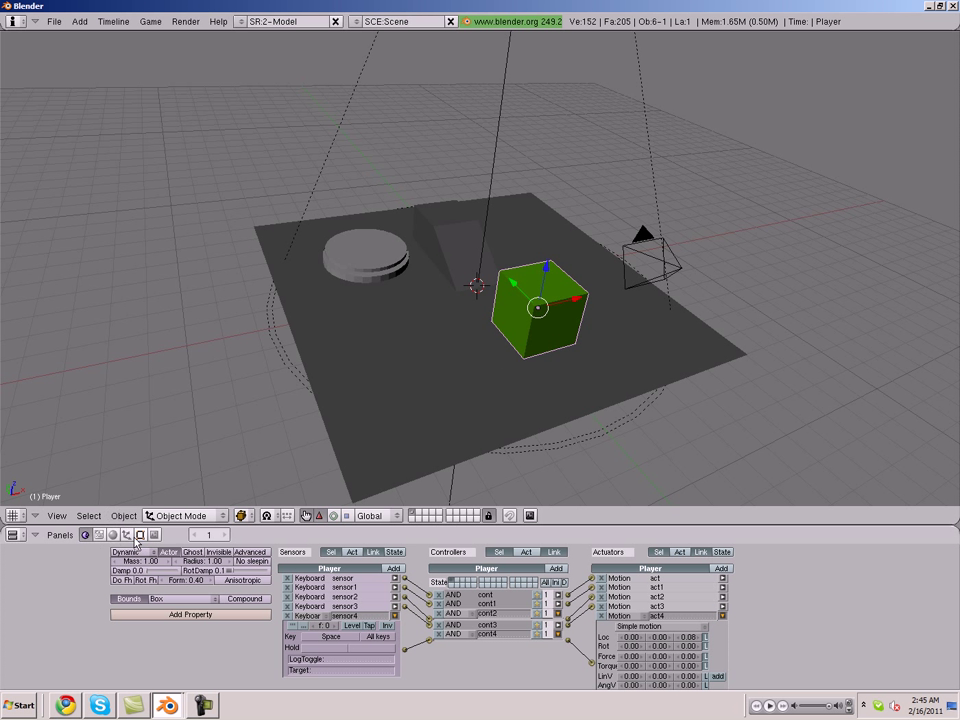
{"action": "left_click", "coordinate": [166, 616]}
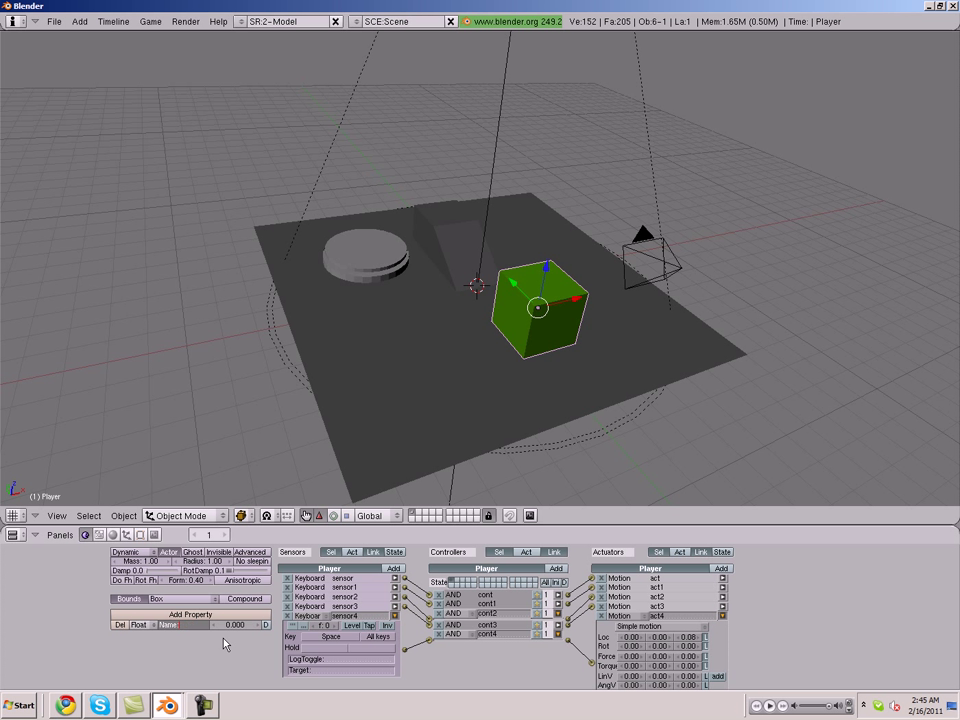
{"action": "type", "text": "springboard"}
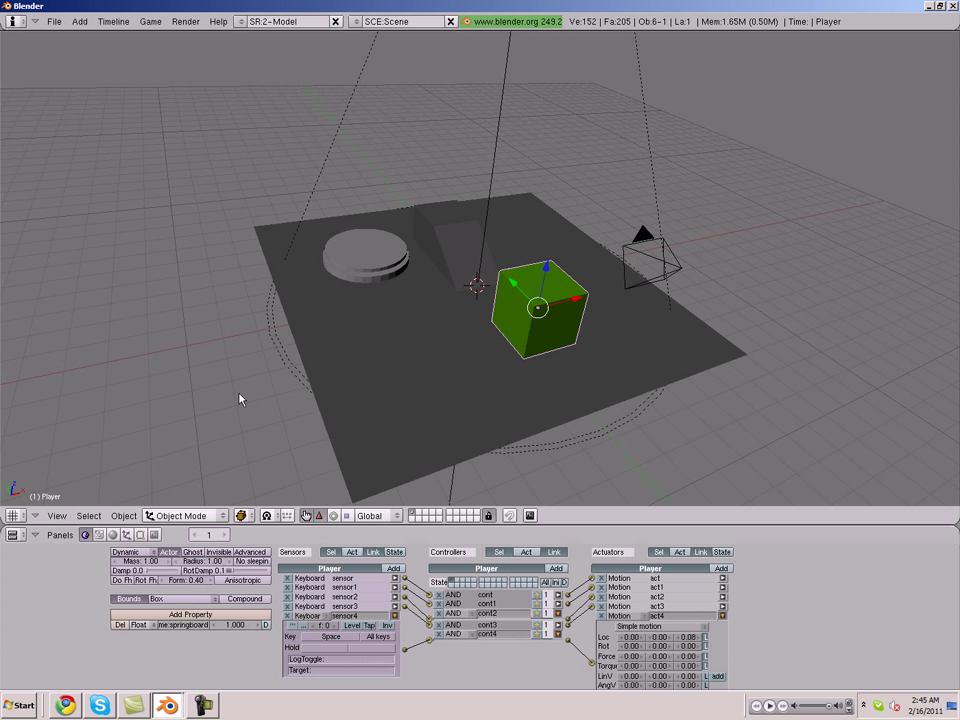
Step: Set the upper disc's Collision sensor property to springboard and link the sensor, controller and actuator together
{"action": "right_click", "coordinate": [366, 261]}
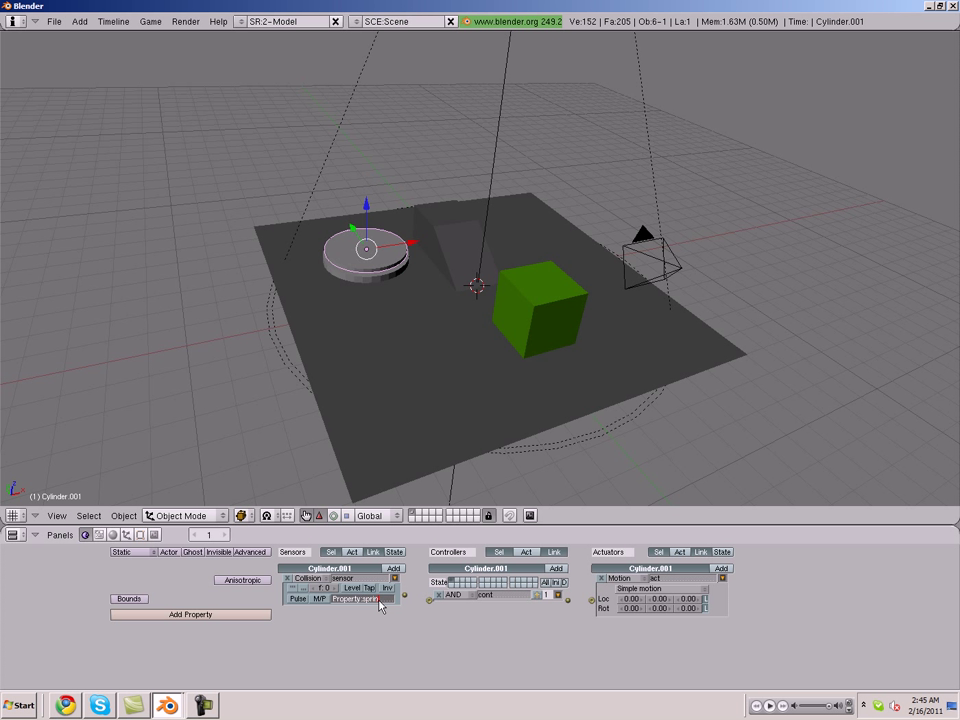
{"action": "type", "text": "ard"}
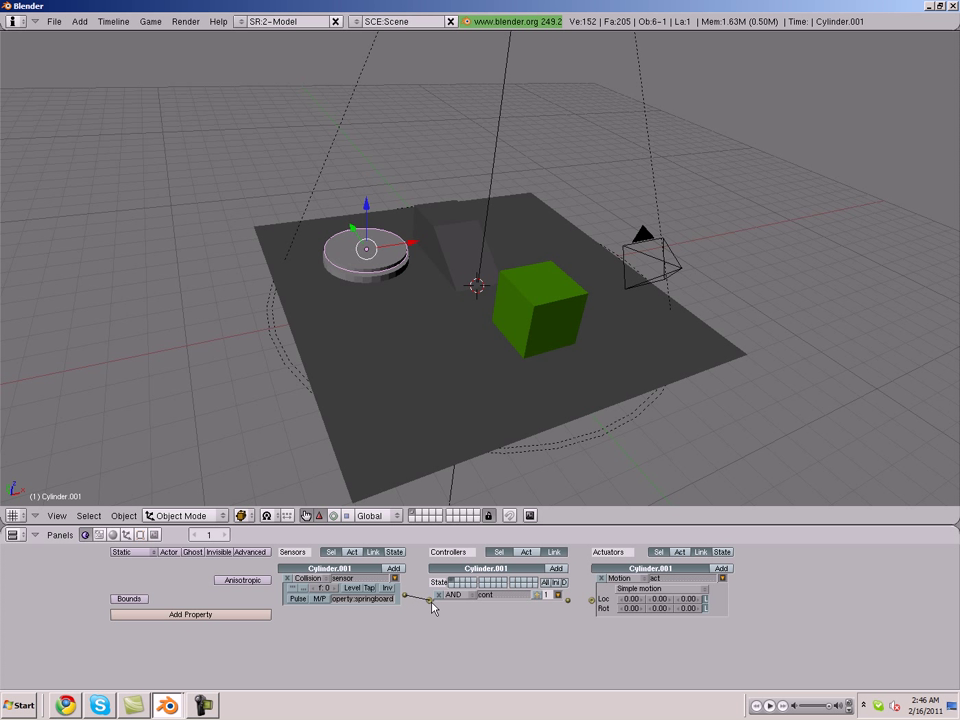
{"action": "left_click_drag", "start_coordinate": [568, 600], "coordinate": [592, 600]}
Step: Split the 3D view horizontally, turn the new lower area into a Timeline and shrink it to a narrow strip
{"action": "right_click", "coordinate": [29, 410]}
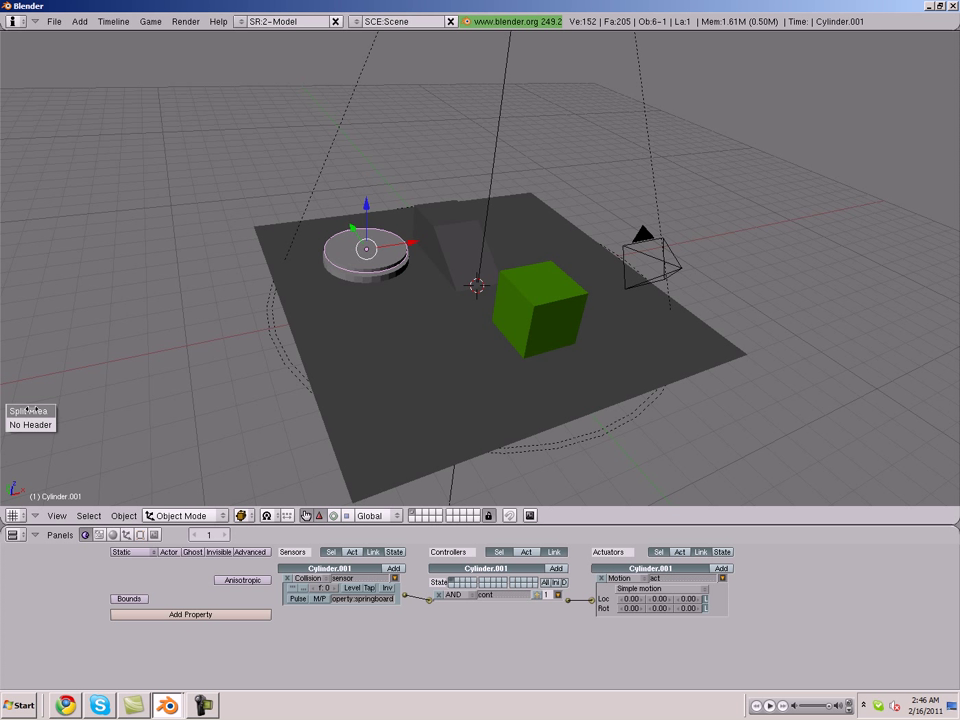
{"action": "left_click", "coordinate": [29, 410]}
{"action": "left_click", "coordinate": [5, 434]}
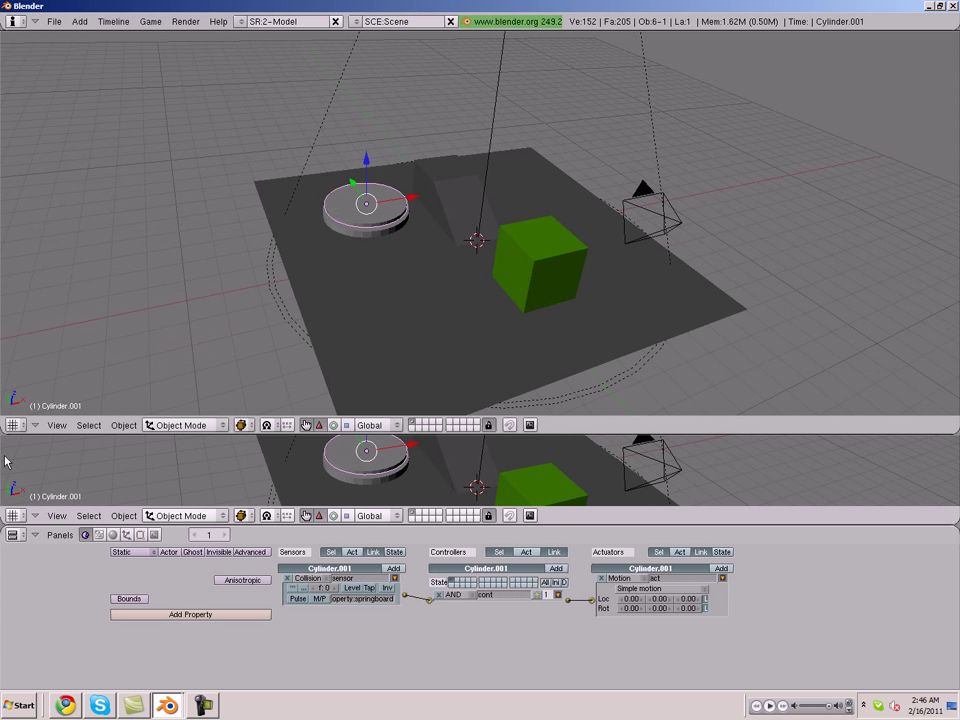
{"action": "left_click", "coordinate": [13, 515]}
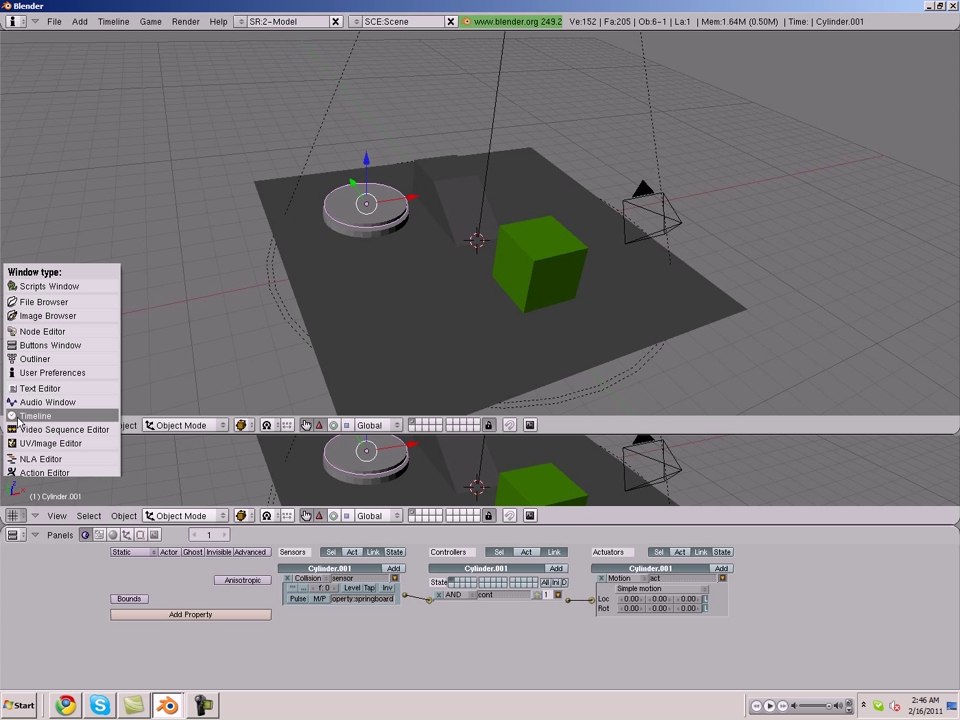
{"action": "left_click", "coordinate": [18, 416]}
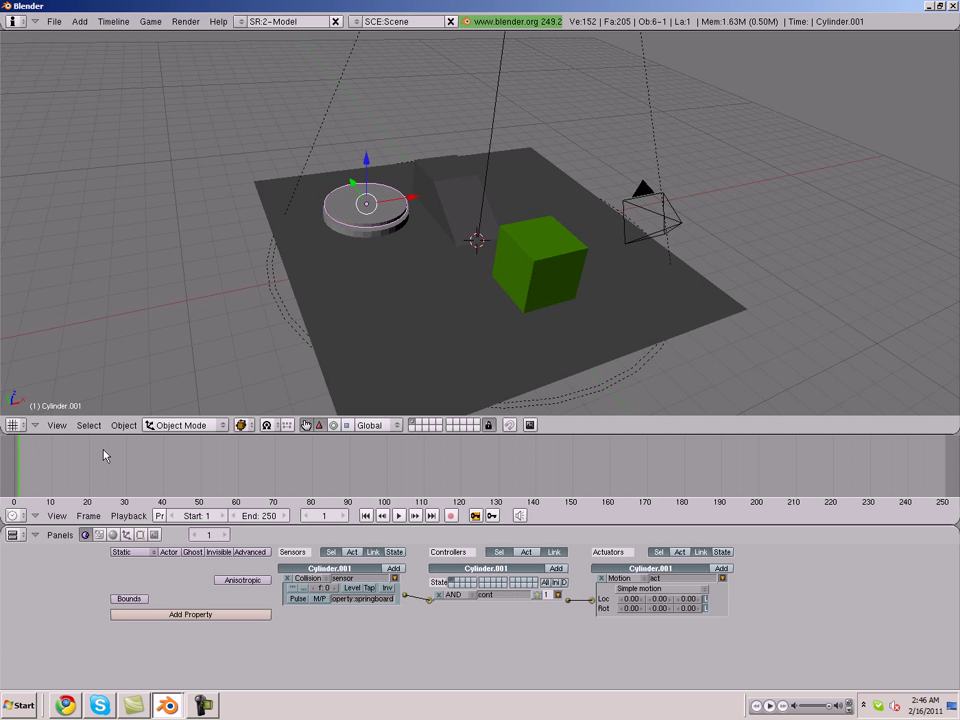
{"action": "left_click_drag", "start_coordinate": [160, 435], "coordinate": [156, 462]}
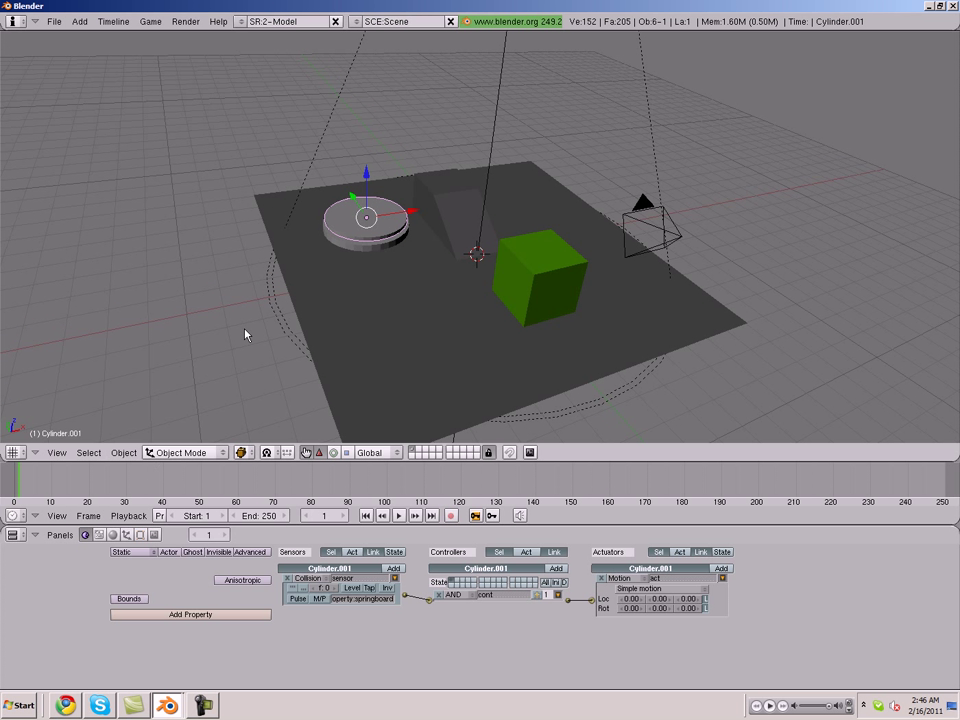
Step: Insert a LocRotScale keyframe for the upper disc at frame 1
{"action": "key", "text": "i"}
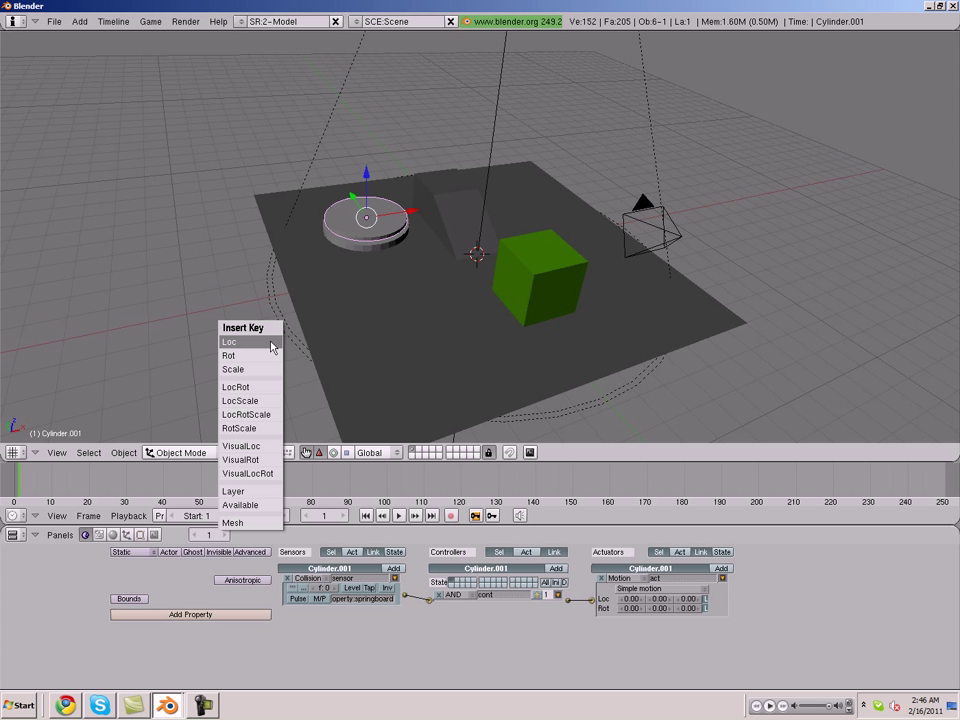
{"action": "left_click", "coordinate": [246, 415]}
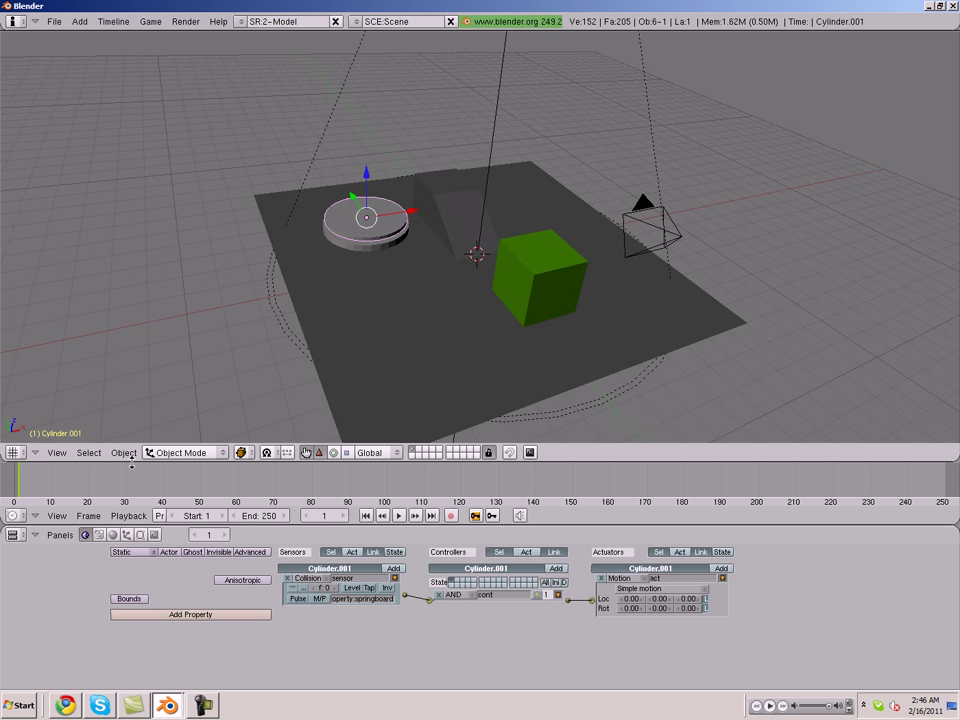
Step: Try to animate the springboard by raising the upper disc along Z and keyframing it at frame 8
{"action": "mouse_move", "coordinate": [75, 503]}
{"action": "left_mouse_down"}
{"action": "mouse_move", "coordinate": [127, 503]}
{"action": "mouse_move", "coordinate": [36, 506]}
{"action": "left_mouse_up"}
{"action": "key", "text": "shift+d"}
{"action": "key", "text": "z"}
{"action": "left_click", "coordinate": [378, 141]}
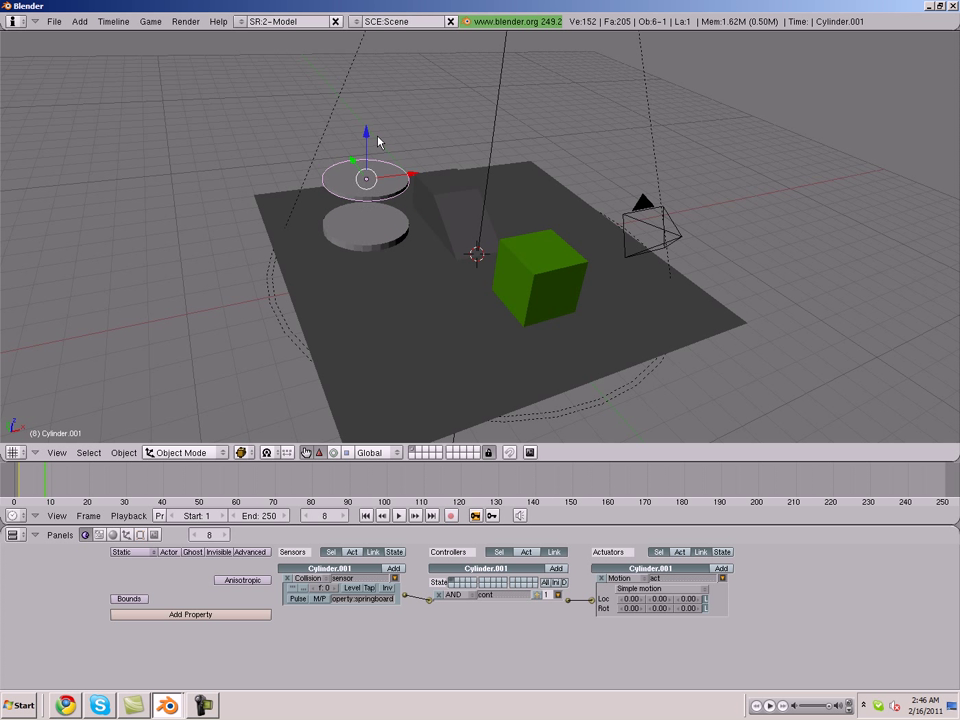
{"action": "left_click_drag", "start_coordinate": [376, 140], "coordinate": [366, 121]}
{"action": "key", "text": "i"}
{"action": "left_click", "coordinate": [216, 247]}
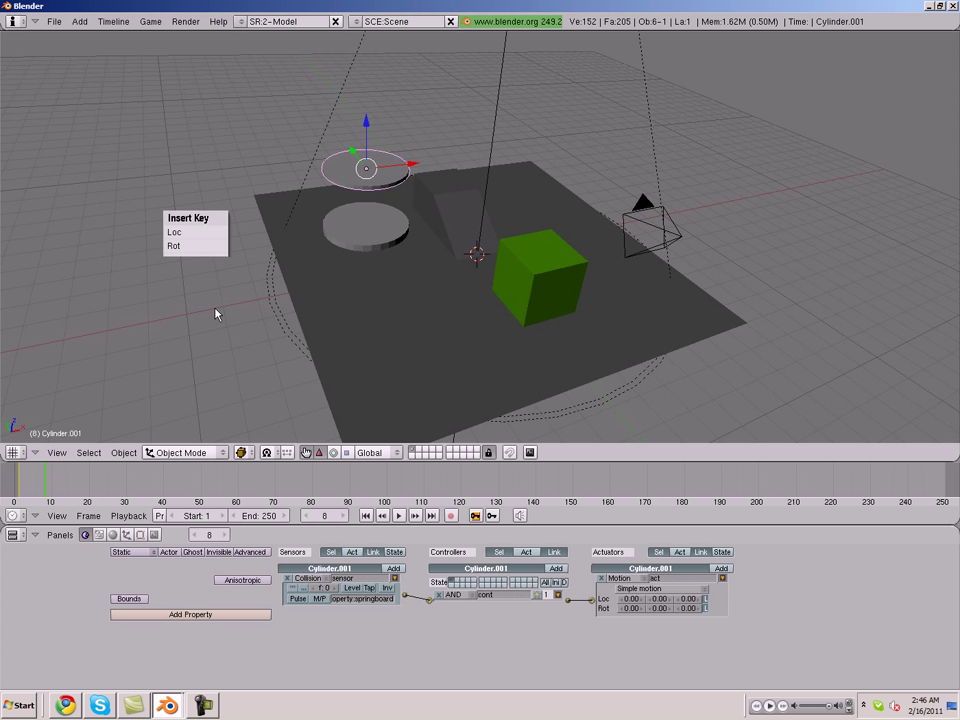
{"action": "left_click_drag", "start_coordinate": [142, 497], "coordinate": [4, 488]}
{"action": "left_click", "coordinate": [401, 517]}
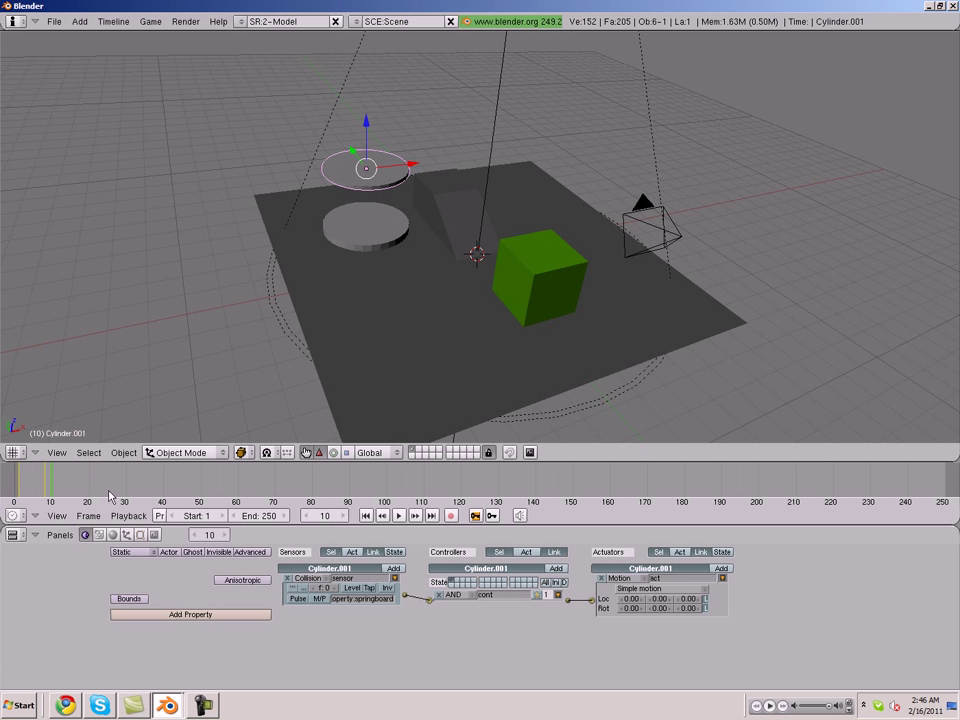
{"action": "key", "text": "Left"}
{"action": "key", "text": "Left"}
Step: At frame 4, raise the upper disc along Z above the lower disc, insert a LocRotScale keyframe and return to frame 1
{"action": "left_click_drag", "start_coordinate": [33, 492], "coordinate": [29, 489]}
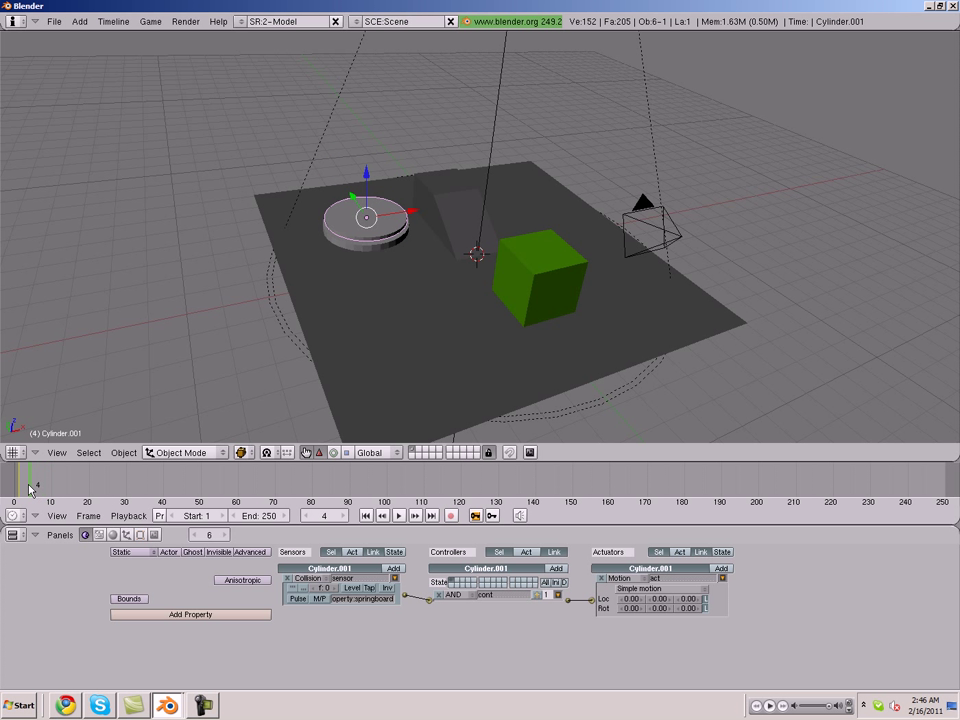
{"action": "key", "text": "g"}
{"action": "key", "text": "z"}
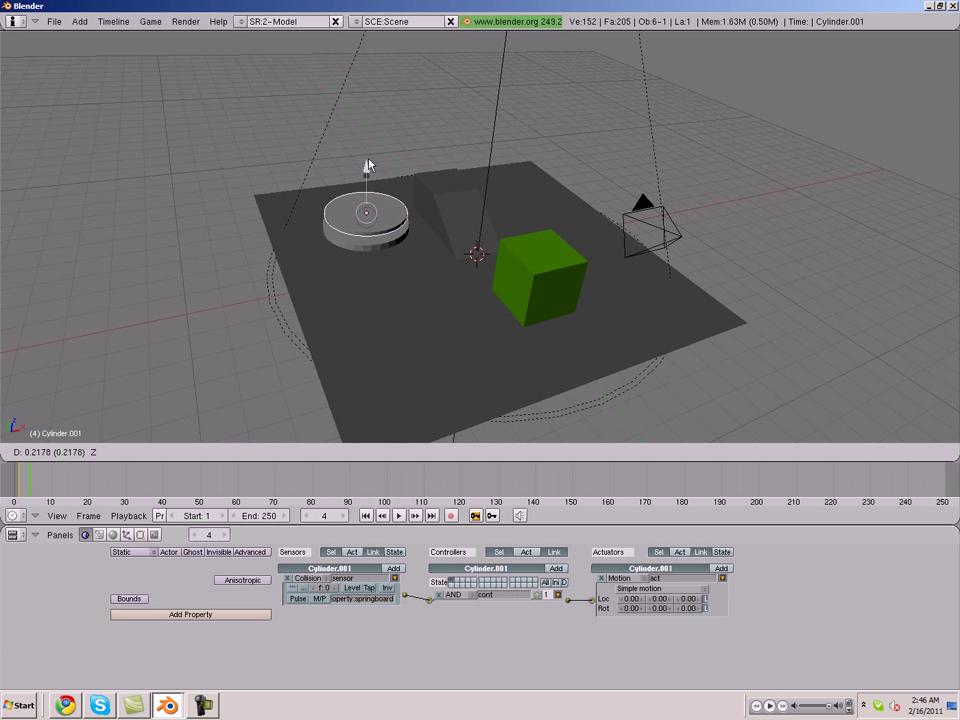
{"action": "left_click", "coordinate": [369, 141]}
{"action": "key", "text": "i"}
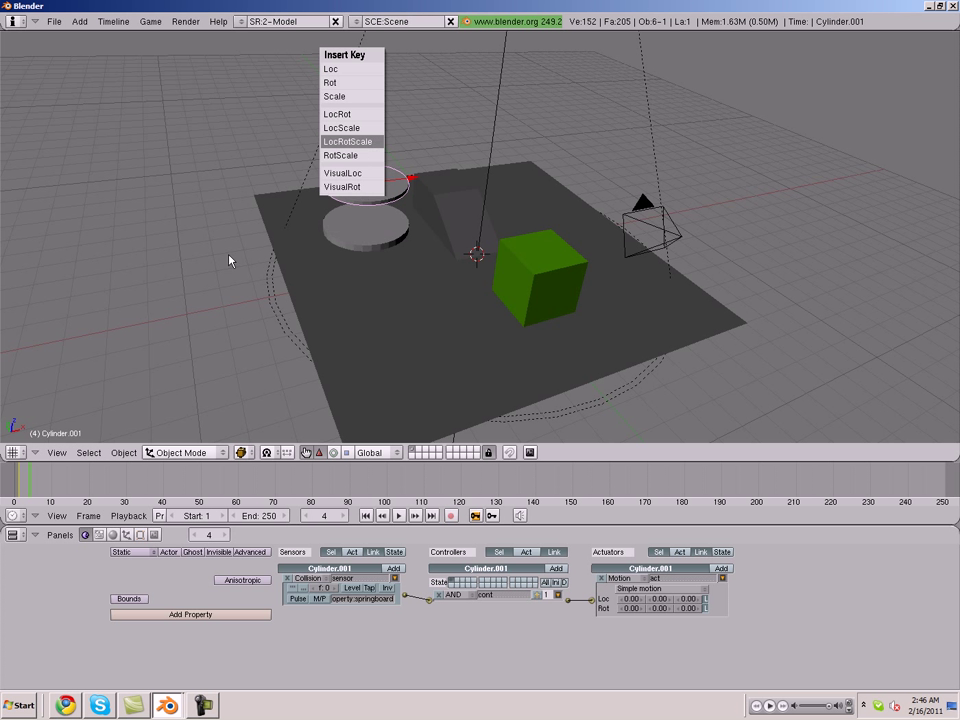
{"action": "left_click_drag", "start_coordinate": [37, 488], "coordinate": [3, 489]}
{"action": "key", "text": "Up"}
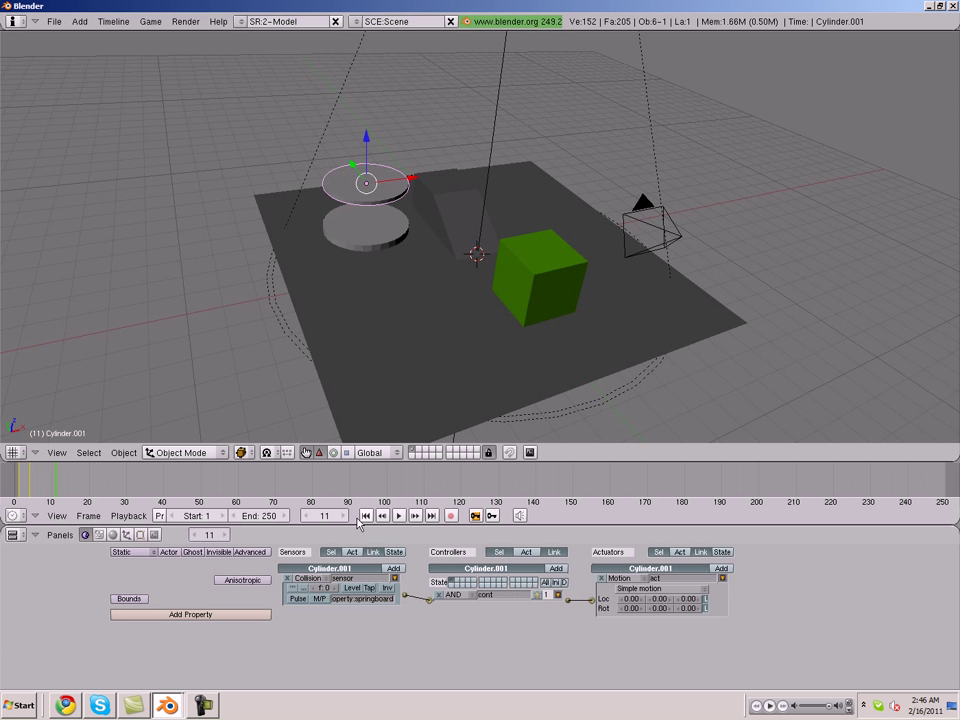
{"action": "left_click_drag", "start_coordinate": [22, 484], "coordinate": [2, 486]}
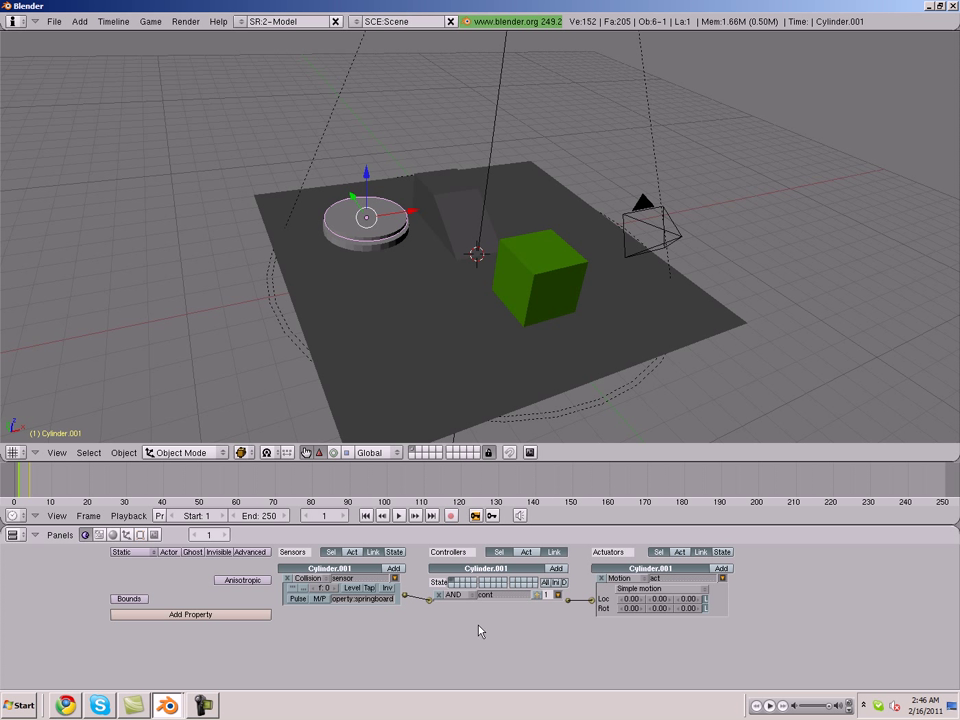
Step: Change the upper disc's actuator to Ipo in Play mode with the end frame set to 4
{"action": "left_click", "coordinate": [629, 581]}
{"action": "left_click", "coordinate": [620, 542]}
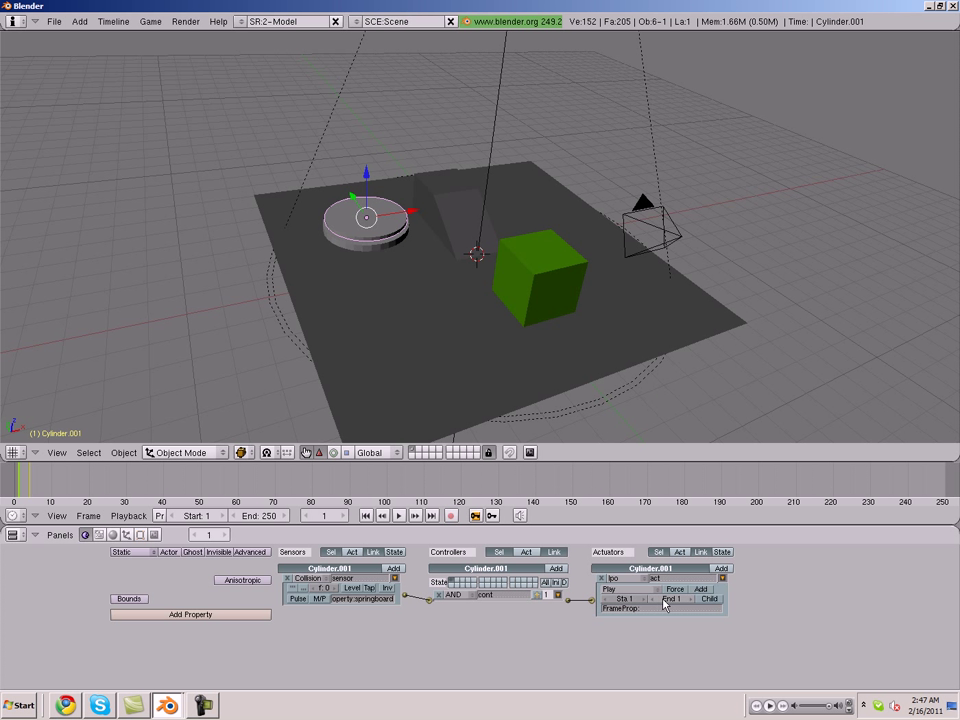
{"action": "key", "text": "Return"}
{"action": "left_click", "coordinate": [633, 590]}
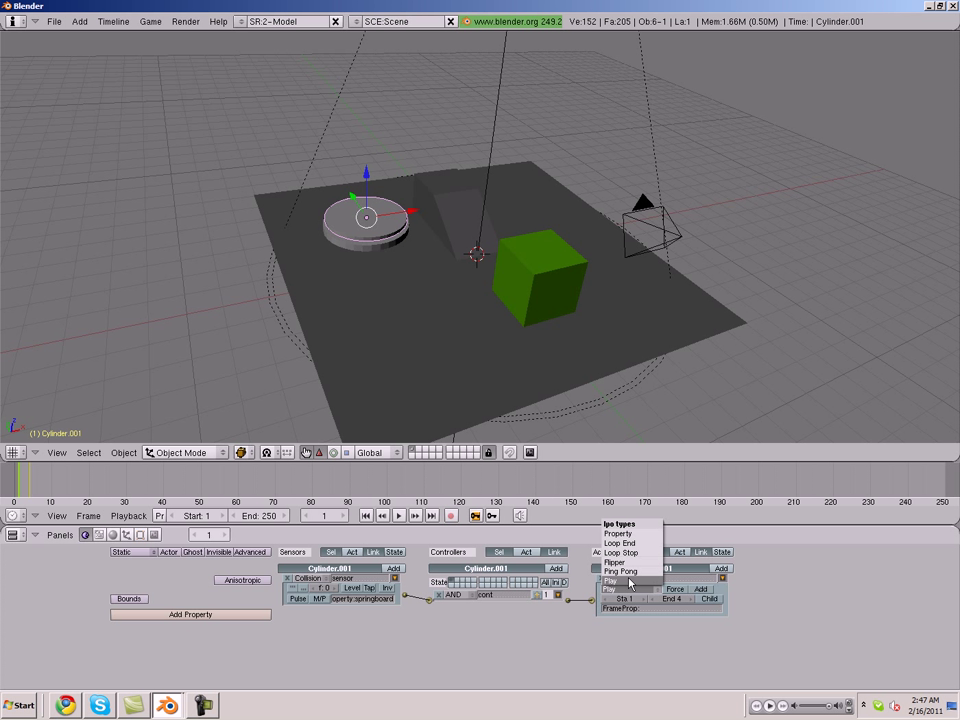
{"action": "left_click", "coordinate": [629, 581]}
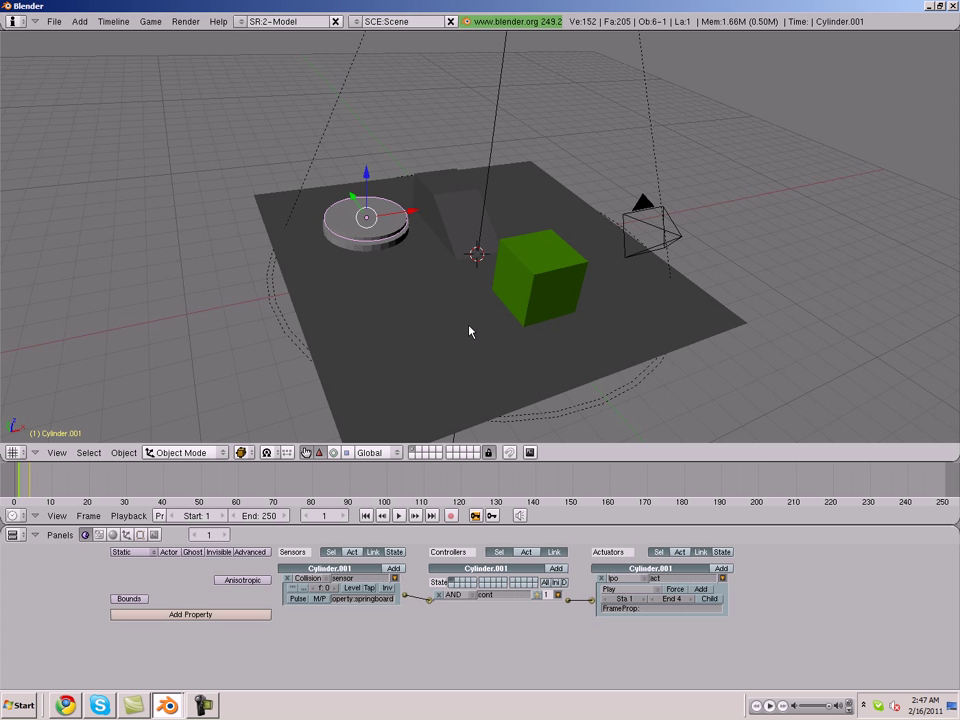
Step: Run the game from the camera view and drive the green cube around to test the springboard
{"action": "key", "text": "KP_0"}
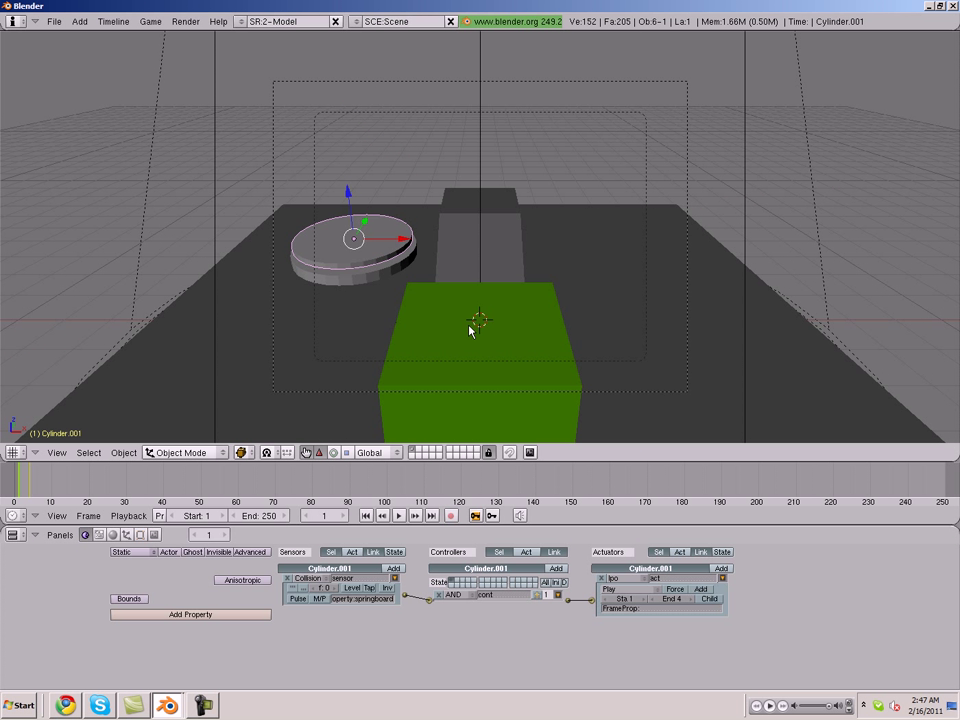
{"action": "key", "text": "p"}
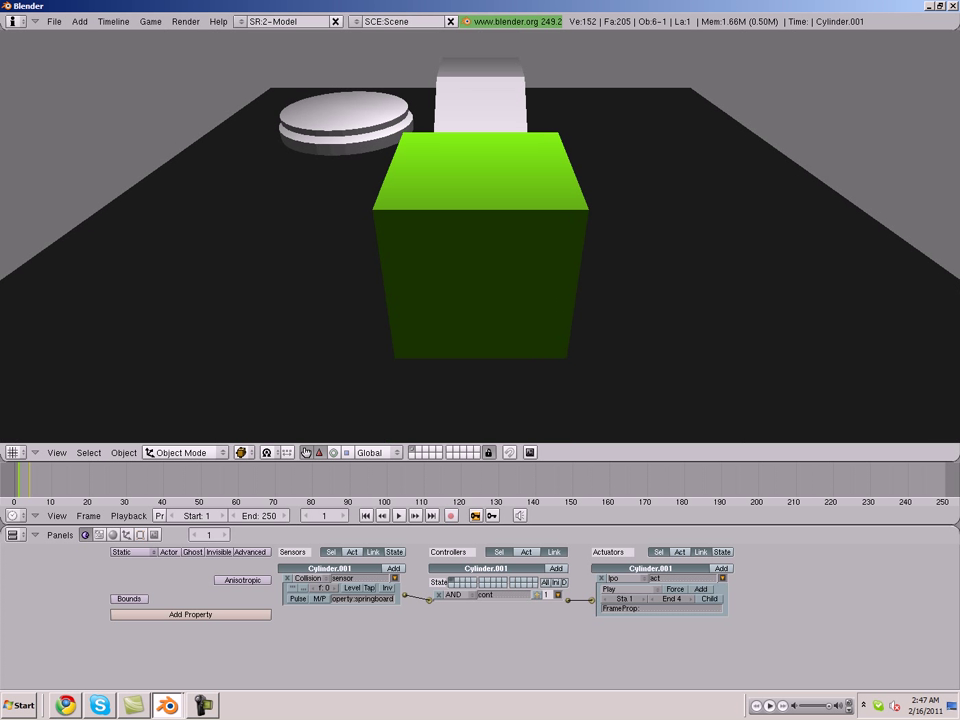
{"action": "key", "text": "Up"}
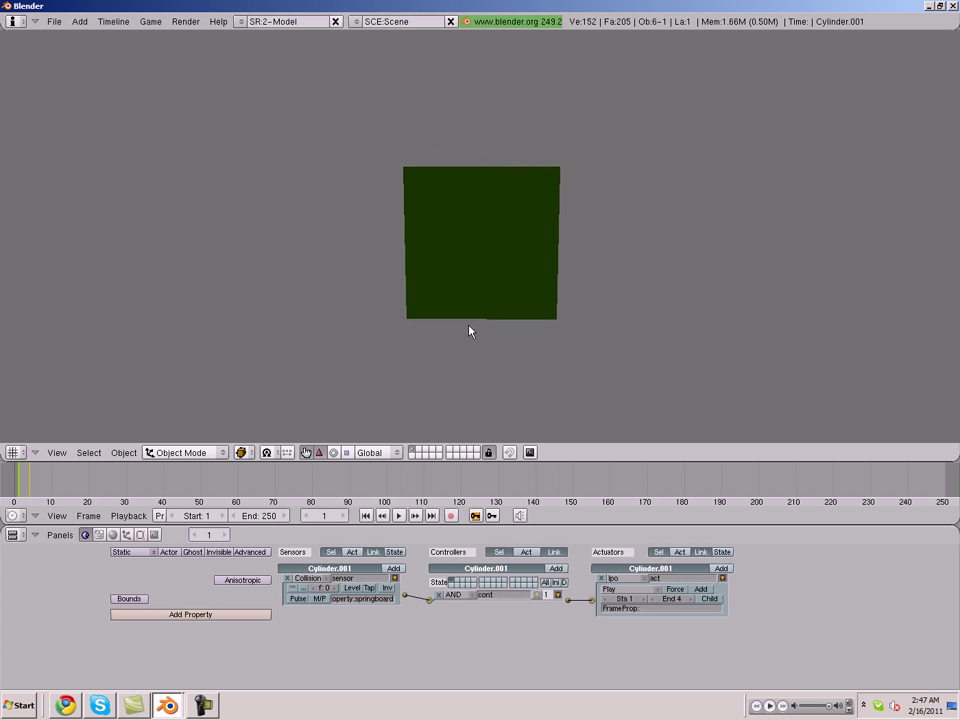
{"action": "key", "text": "Escape"}
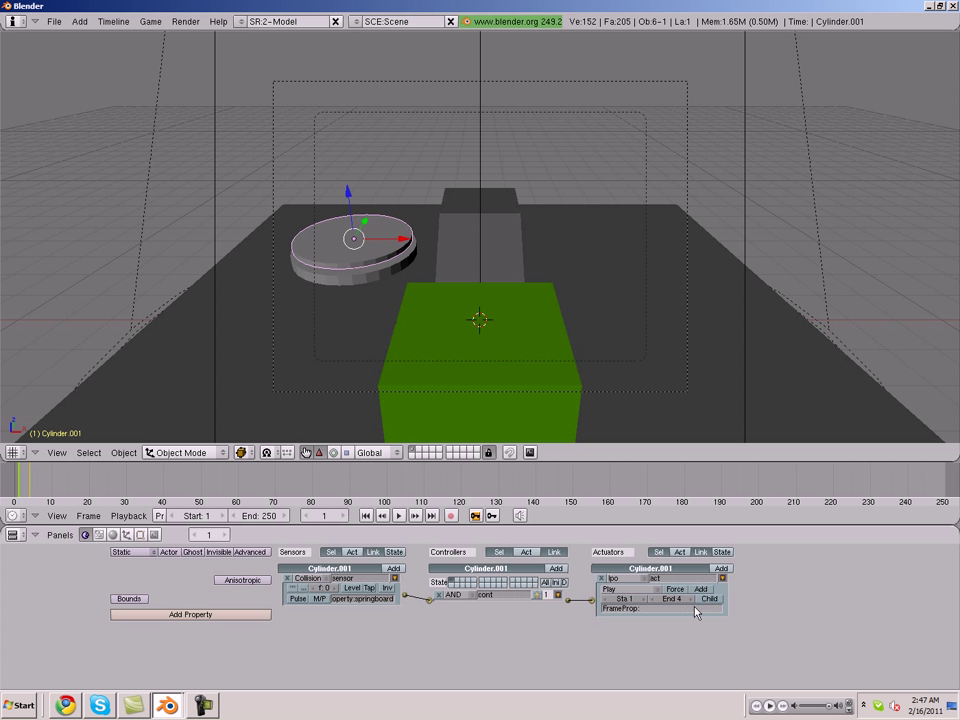
Step: Switch the upper disc's Ipo actuator from Play to Flipper and play-test the game
{"action": "left_click", "coordinate": [612, 588]}
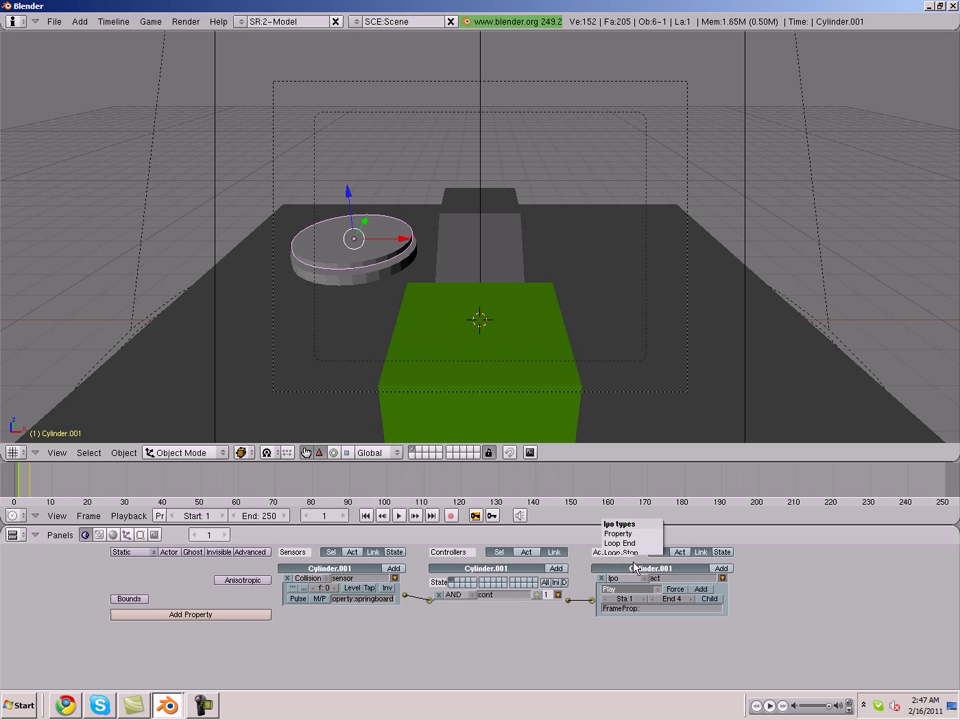
{"action": "left_click", "coordinate": [634, 564]}
{"action": "key", "text": "p"}
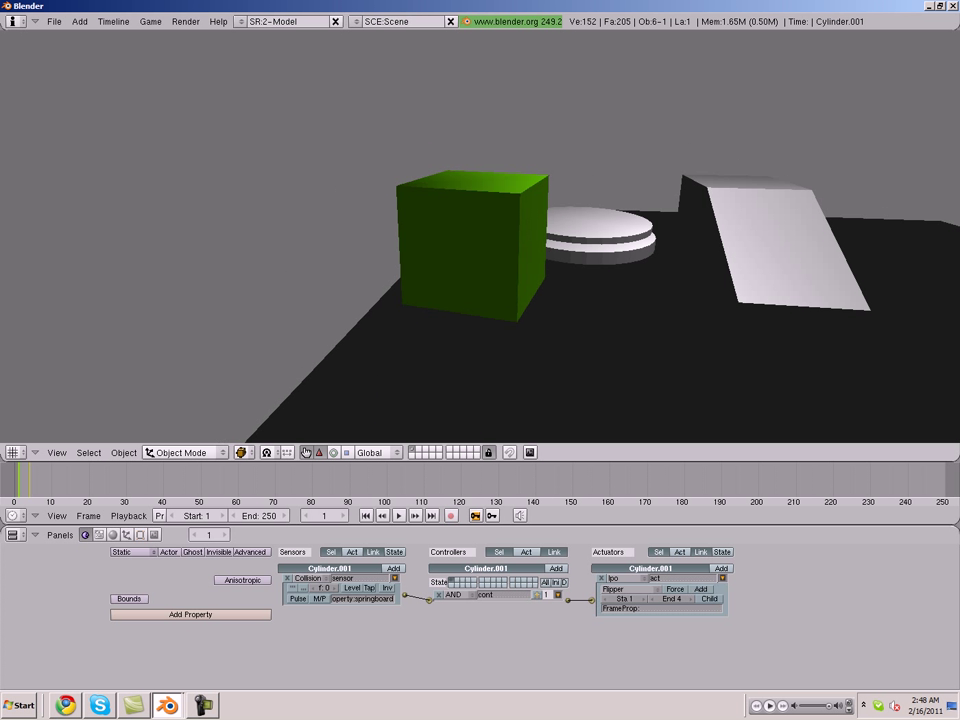
{"action": "key", "text": "Escape"}
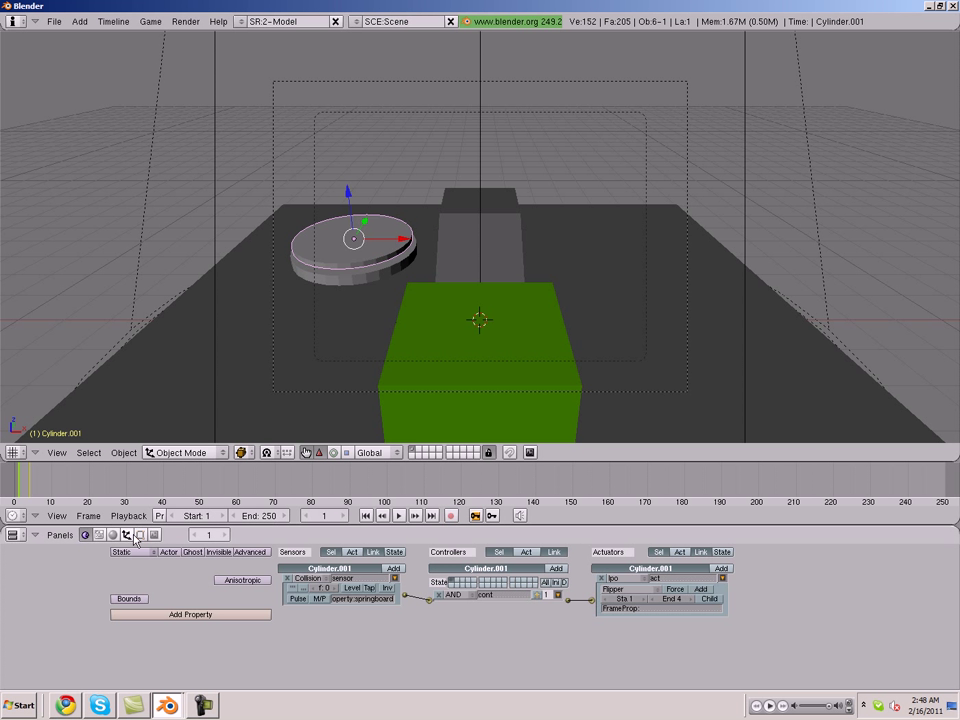
Step: Add a new material to the upper disc and colour it red
{"action": "key", "text": "F5"}
{"action": "left_click", "coordinate": [300, 575]}
{"action": "left_click", "coordinate": [283, 613]}
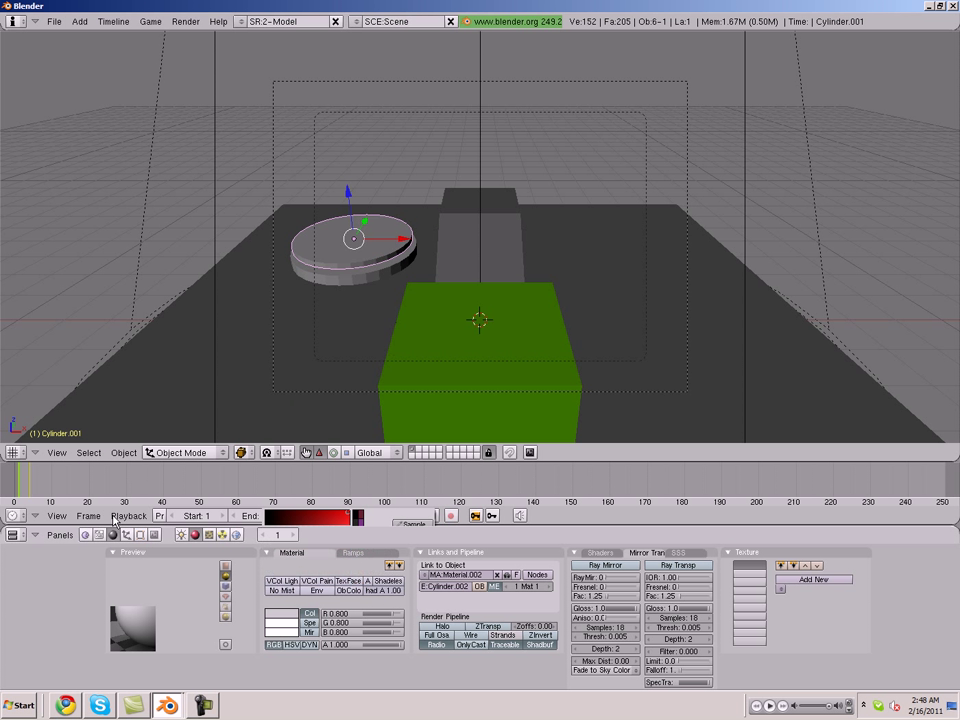
Step: Try to join the lower disc into the ground plane
{"action": "right_click", "coordinate": [336, 366]}
{"action": "right_click", "coordinate": [350, 282]}
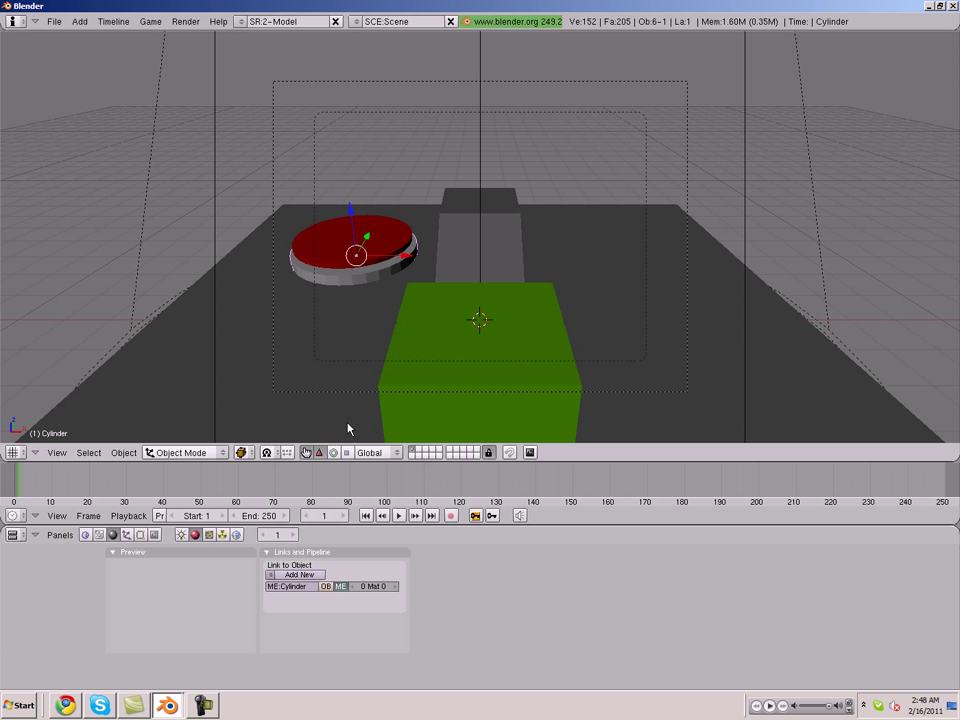
{"action": "right_click", "coordinate": [210, 367], "text": "shift"}
{"action": "key", "text": "ctrl+j"}
{"action": "left_click", "coordinate": [210, 367]}
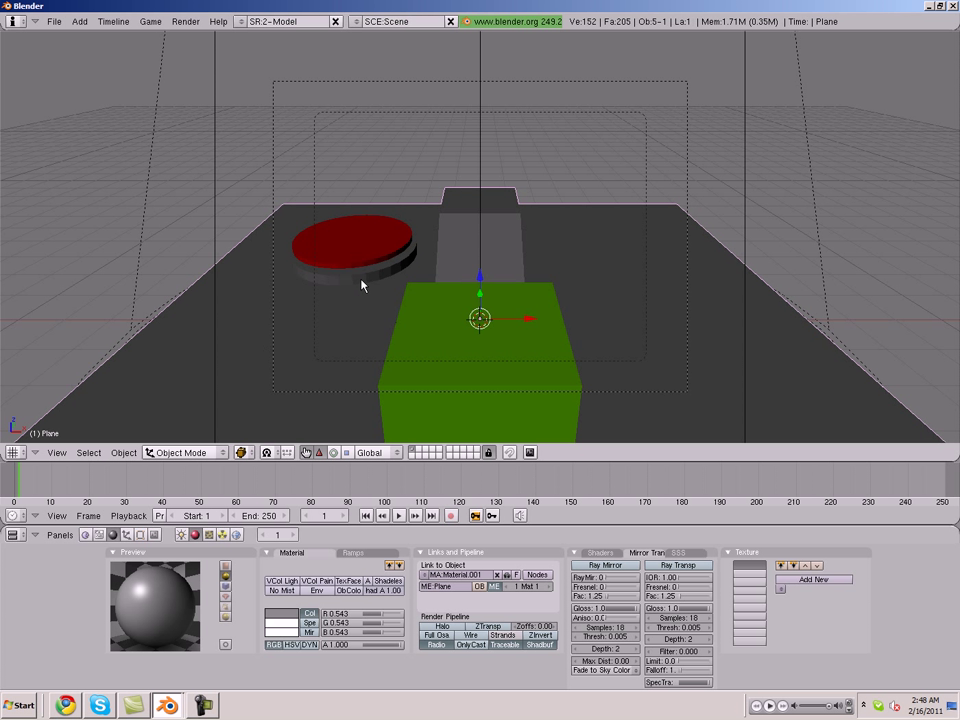
{"action": "key", "text": "ctrl+z"}
{"action": "key", "text": "a"}
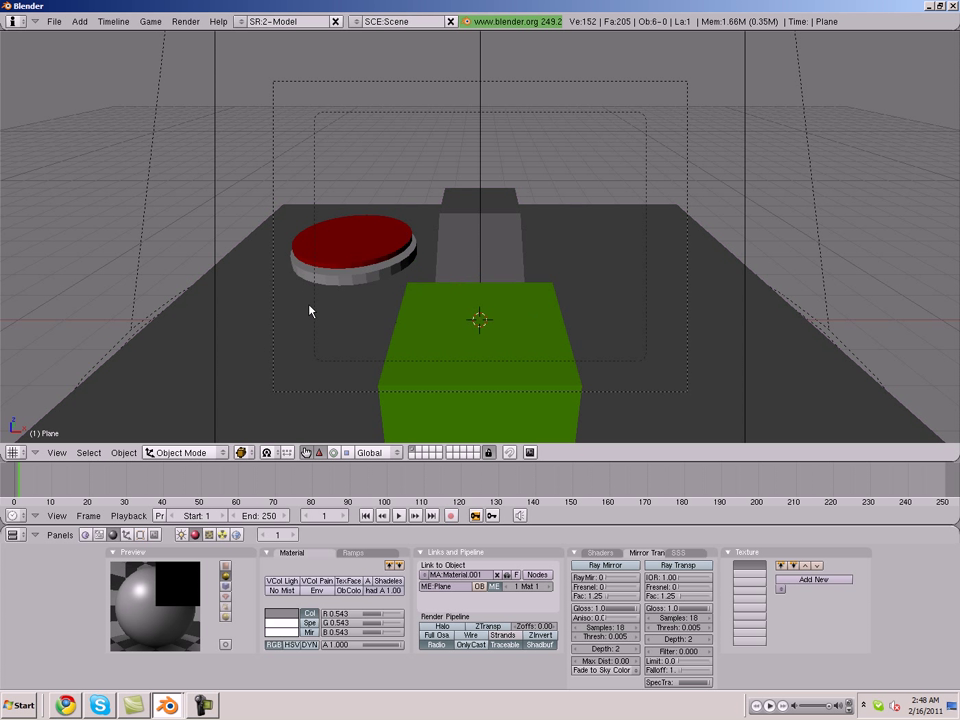
{"action": "left_click", "coordinate": [206, 706]}
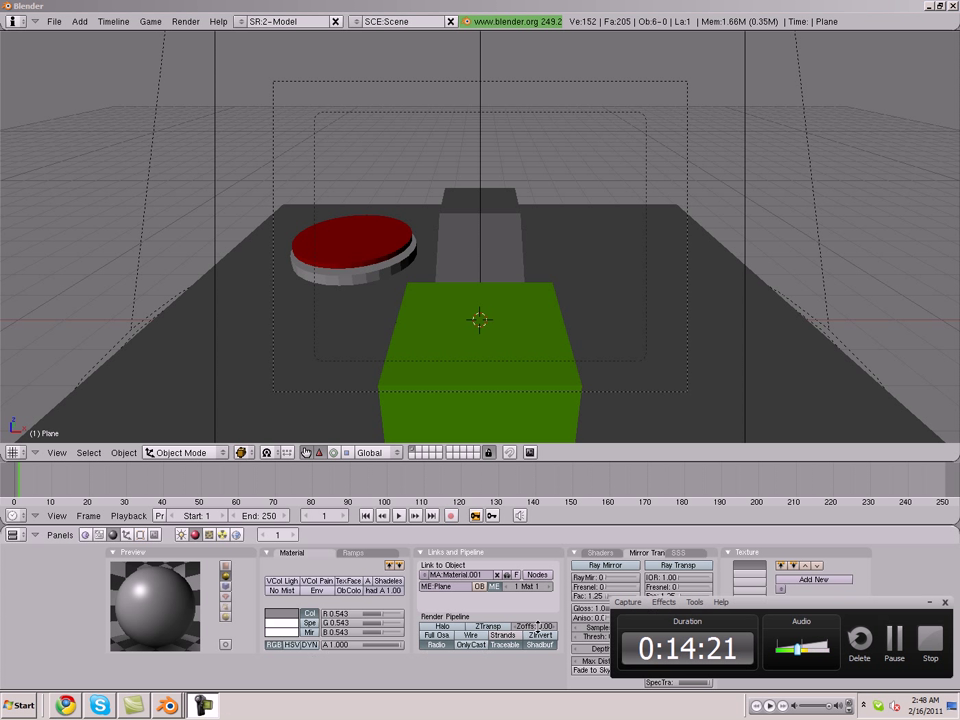